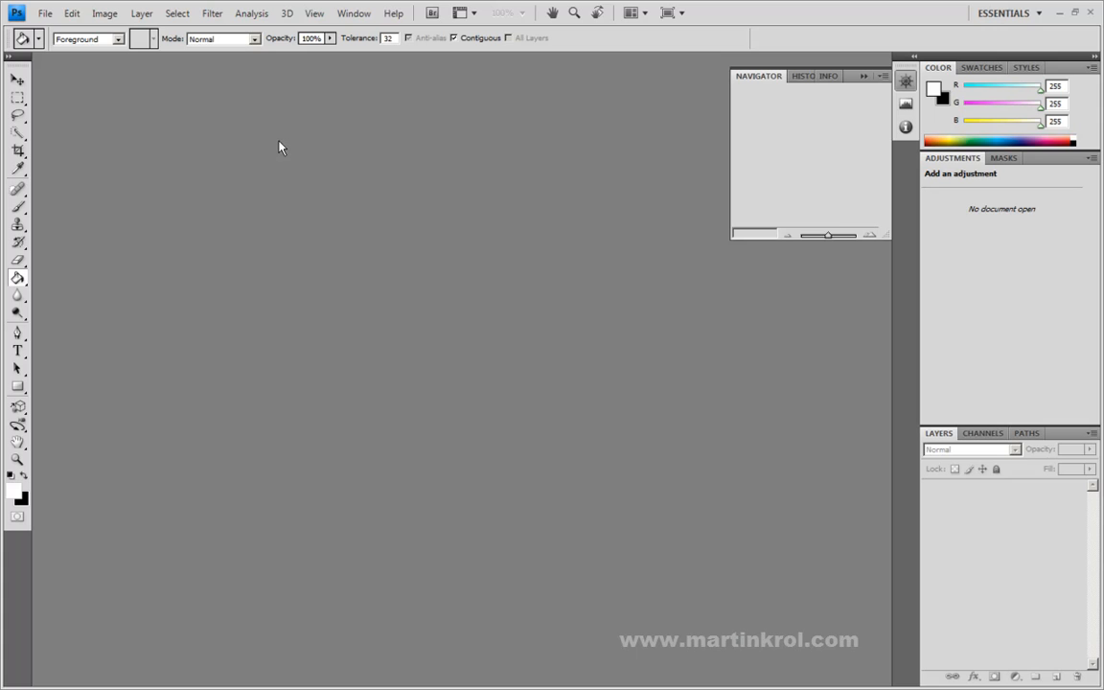
- Create a new grayscale document 2000 pixels wide and 2000 pixels high with a white background
left_click(45, 14)
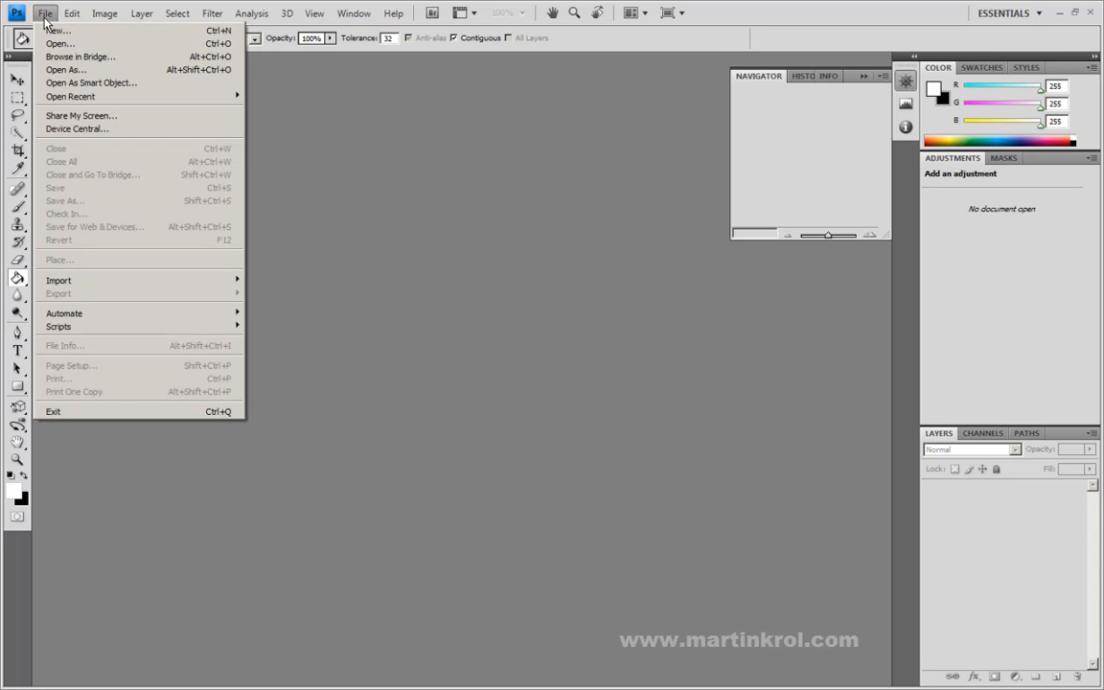
left_click(56, 29)
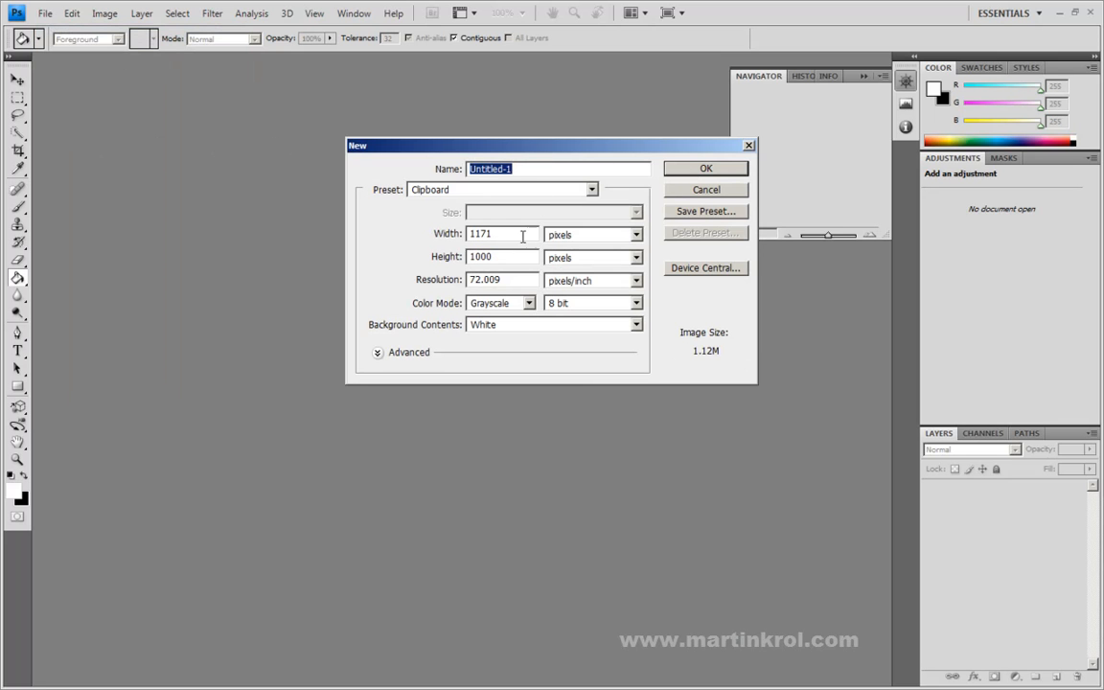
double_click(523, 233)
type("2000")
key("Tab")
key("Tab")
type("2000")
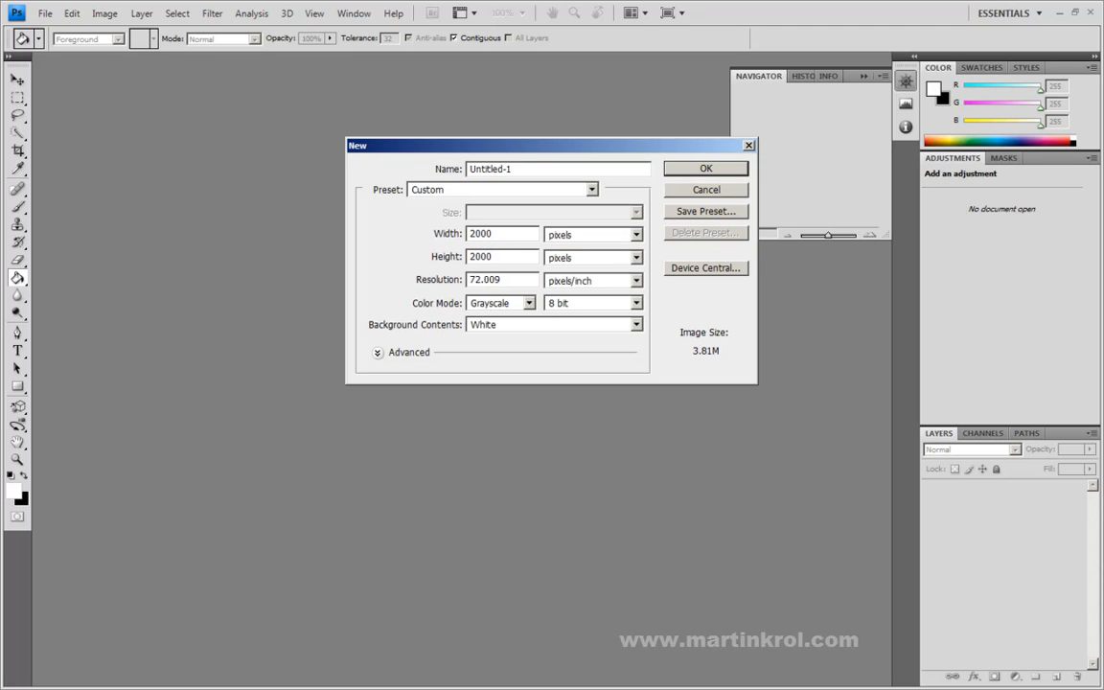
key("Return")
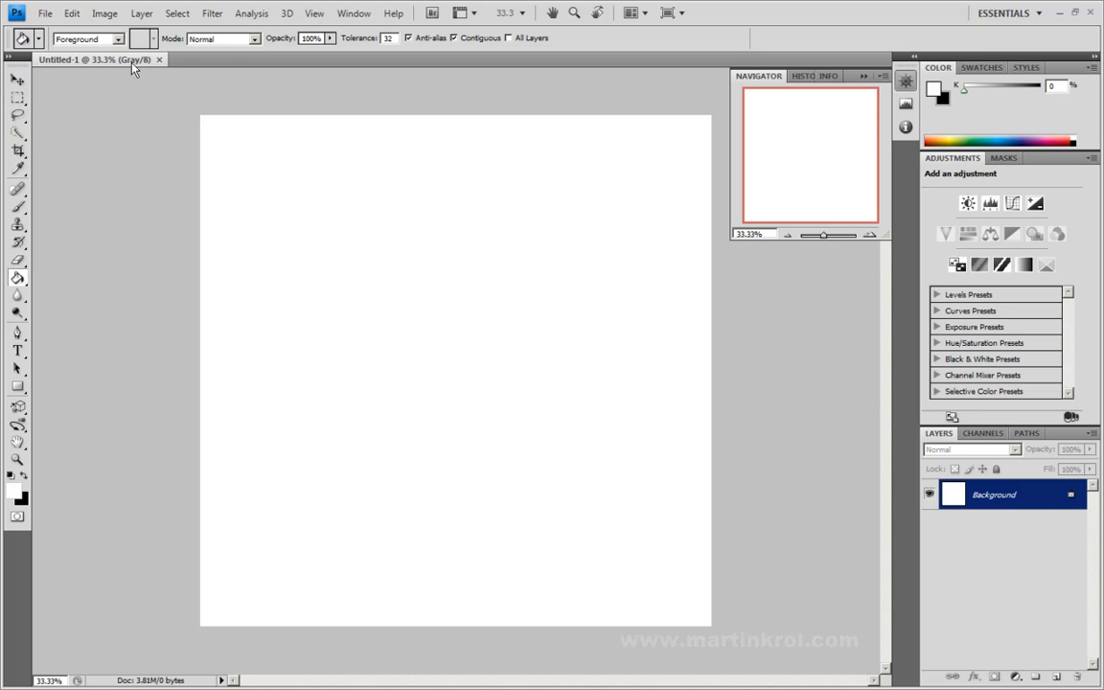
- Apply the Halftone Pattern filter to the background with size 1, contrast 2 and the Dot pattern type
left_click(213, 14)
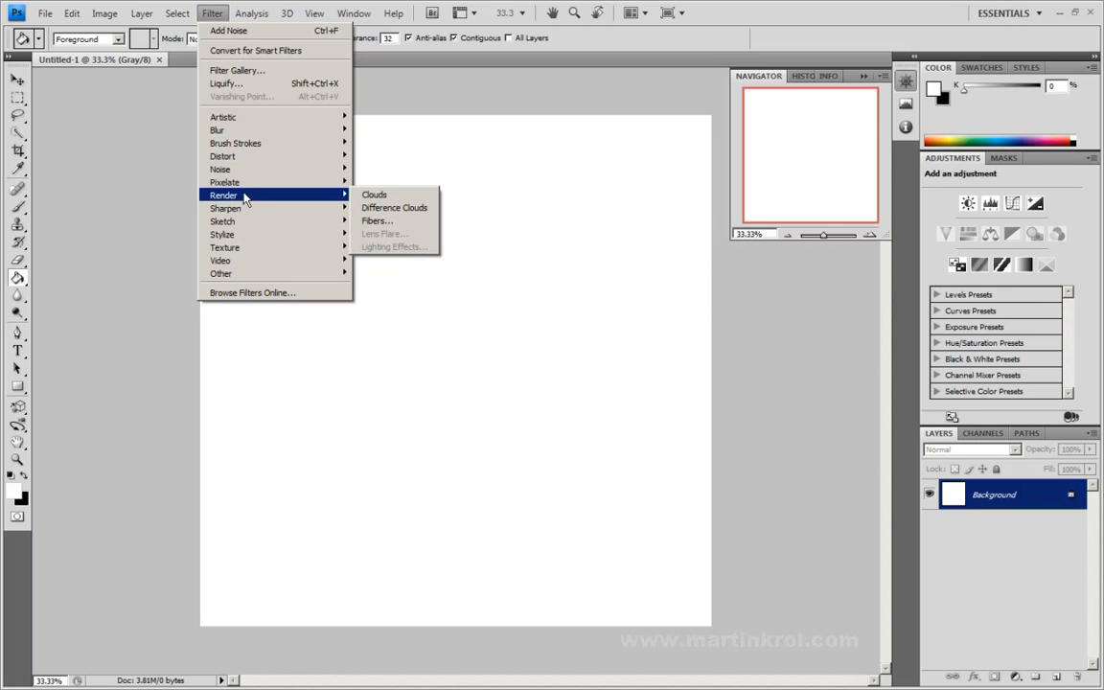
mouse_move(227, 223)
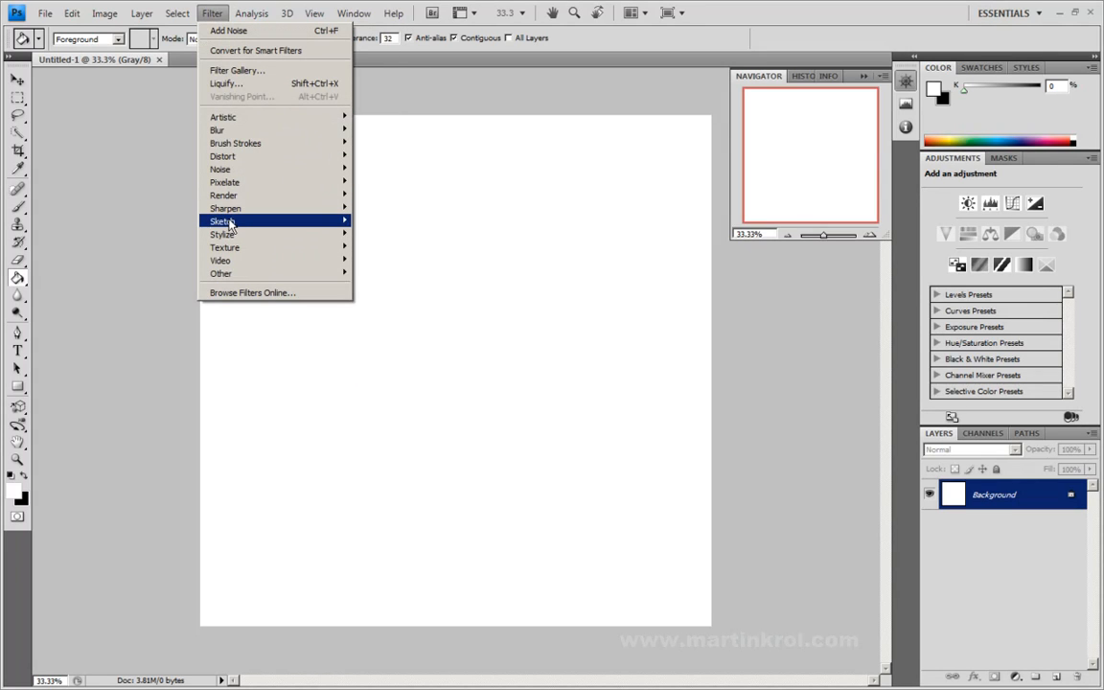
left_click(402, 303)
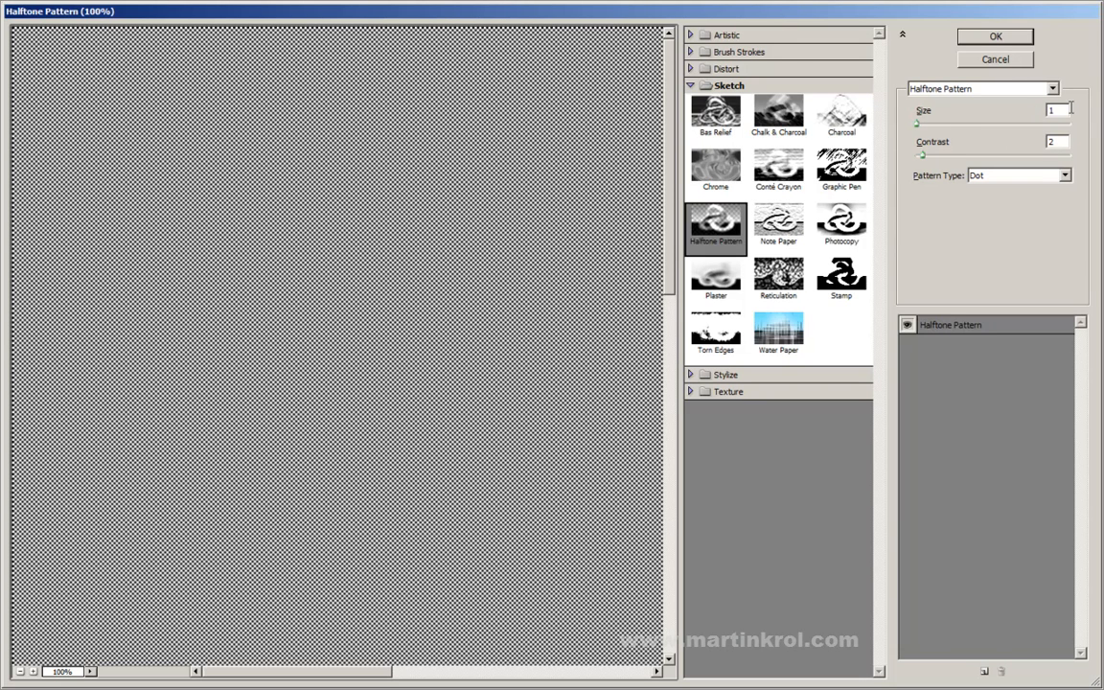
left_click(1001, 177)
left_click(993, 208)
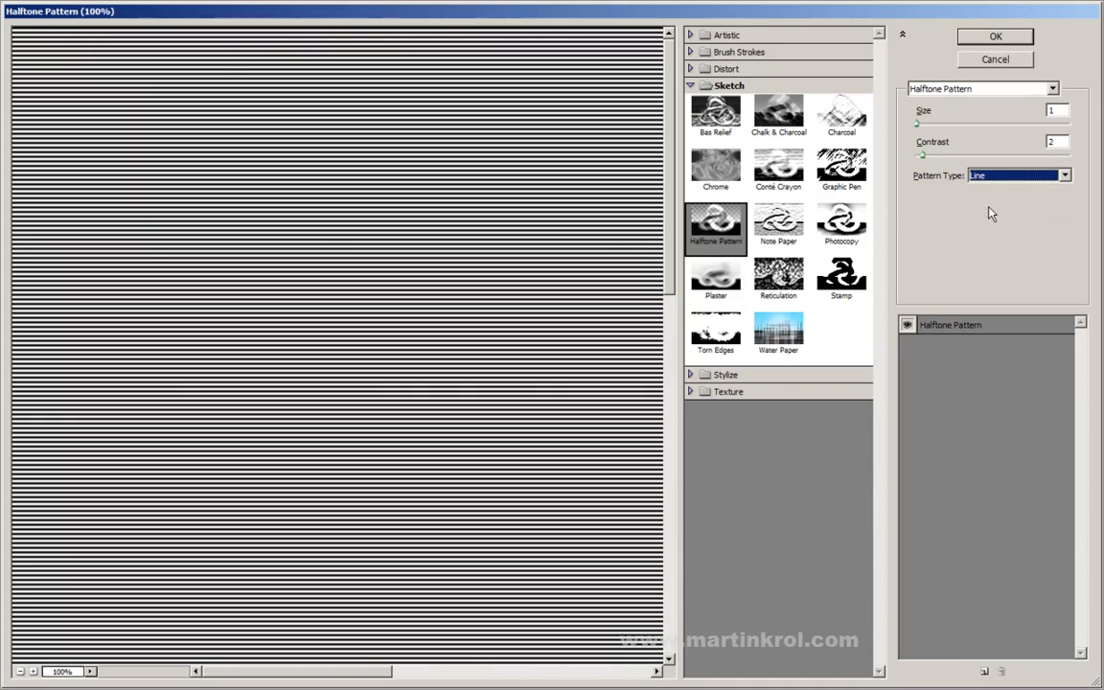
left_click(991, 178)
left_click(989, 199)
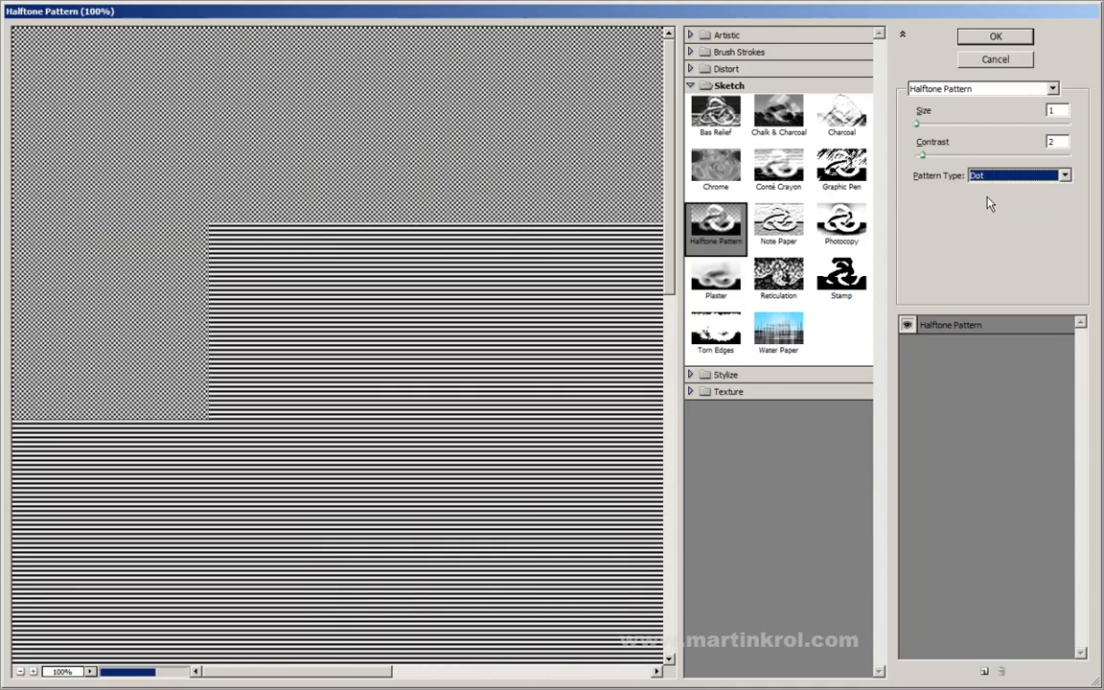
left_click(996, 36)
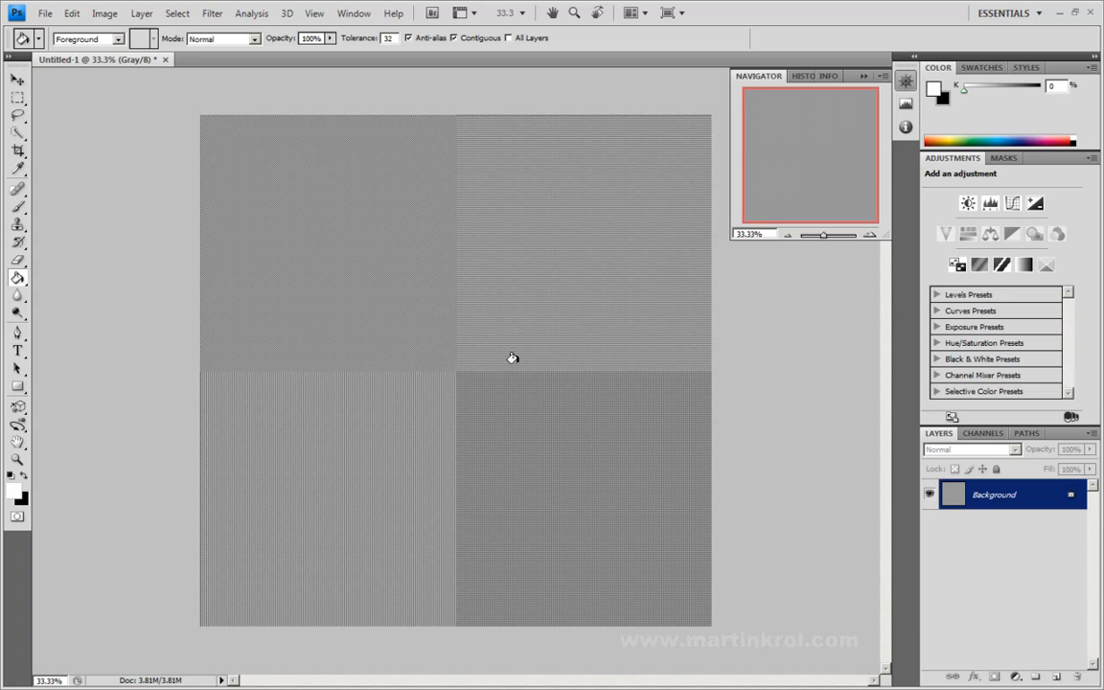
- Examine the halftone dot pattern up close at up to 500% magnification, ending at 100%
left_click(870, 238)
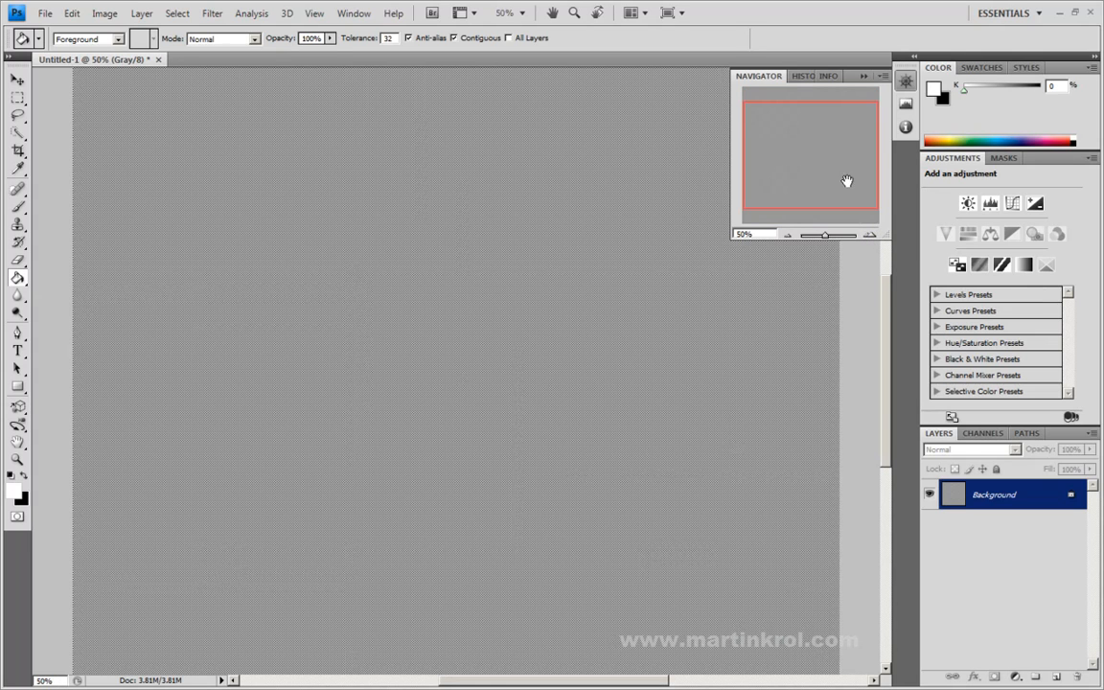
left_click(870, 237)
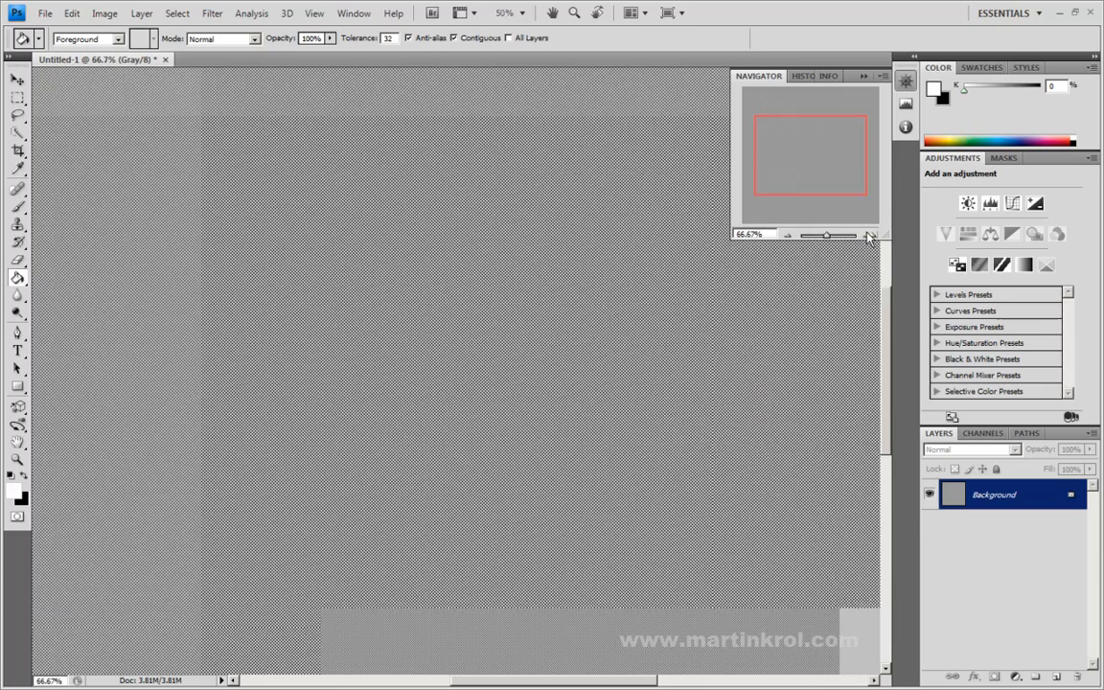
left_click(870, 237)
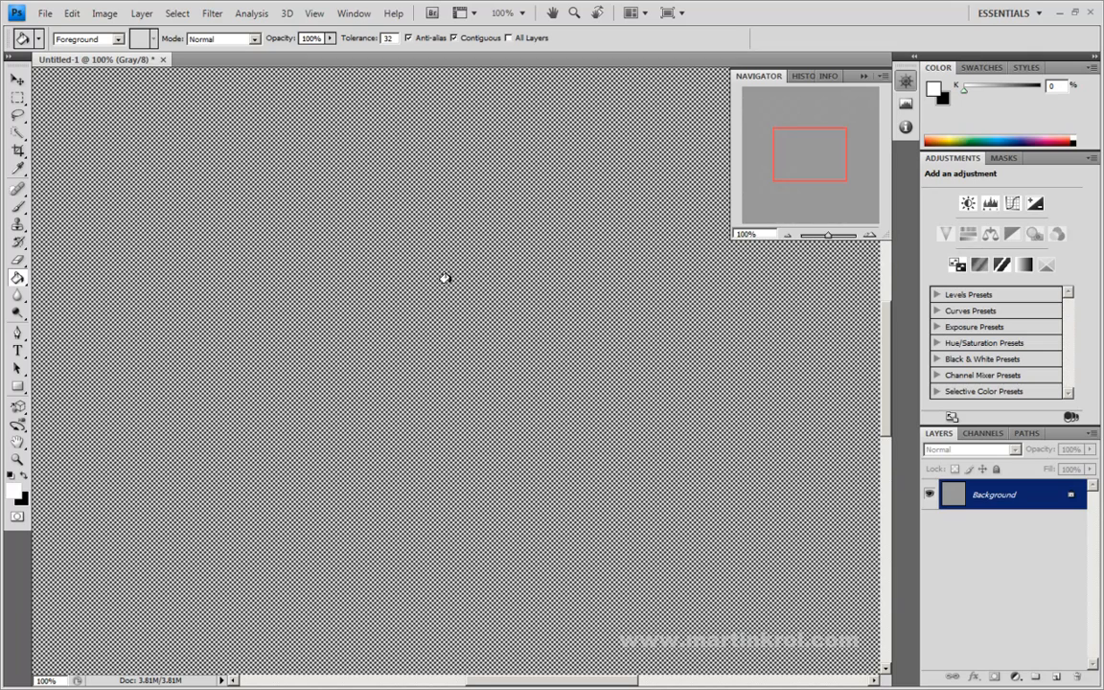
left_click(871, 236)
left_click(871, 236)
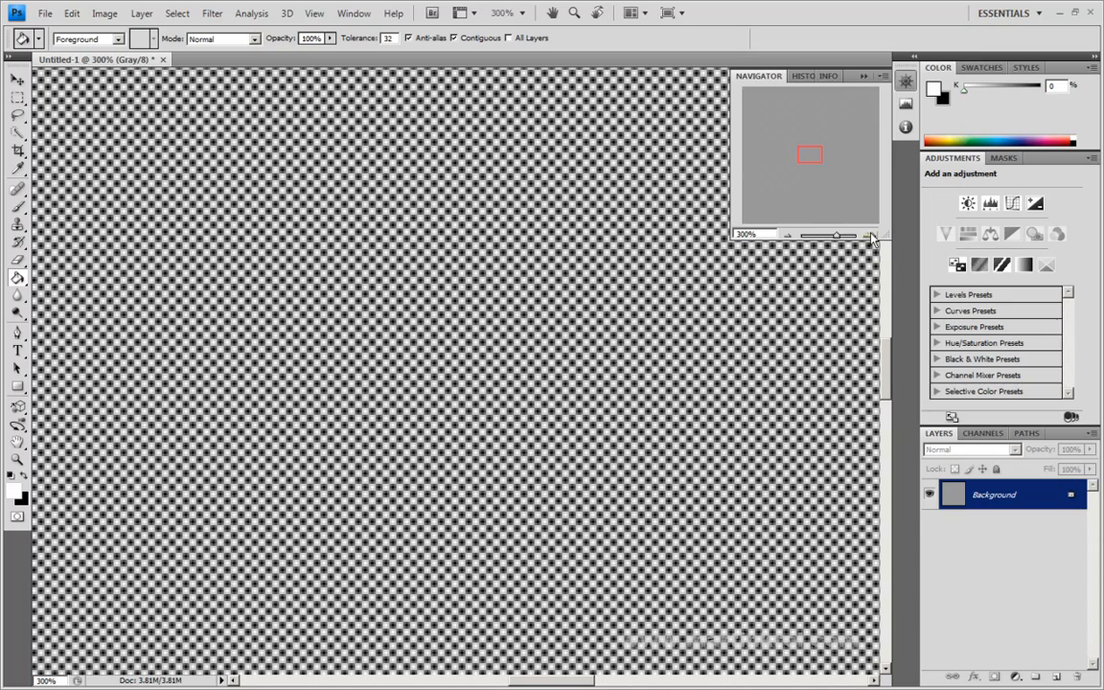
left_click(871, 235)
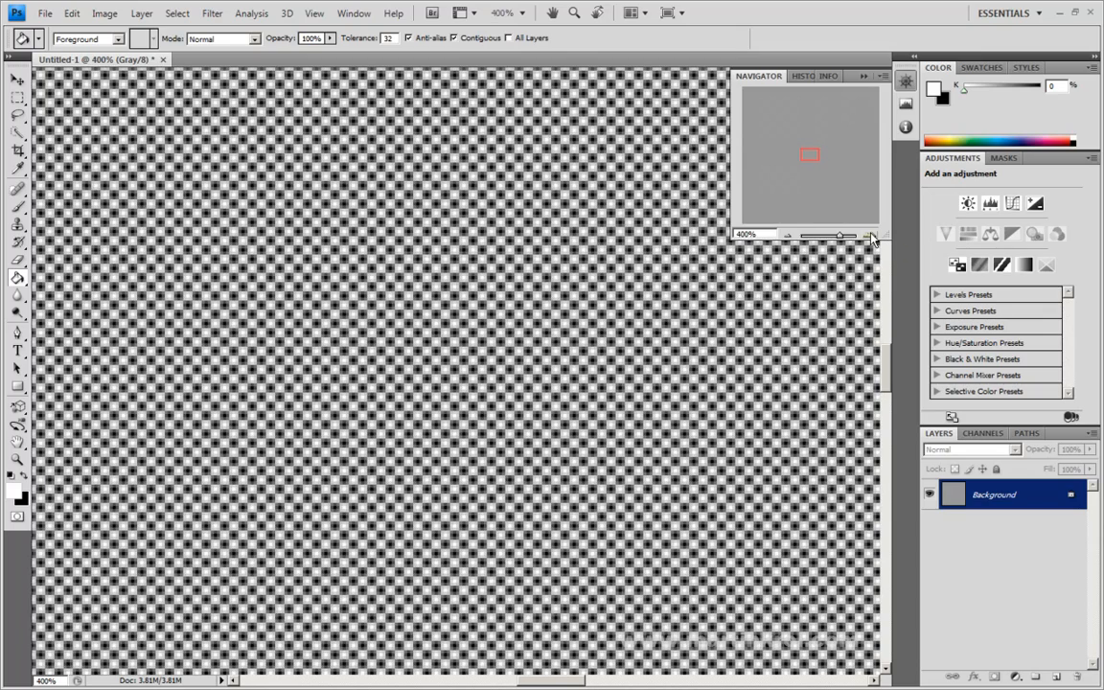
left_click(871, 236)
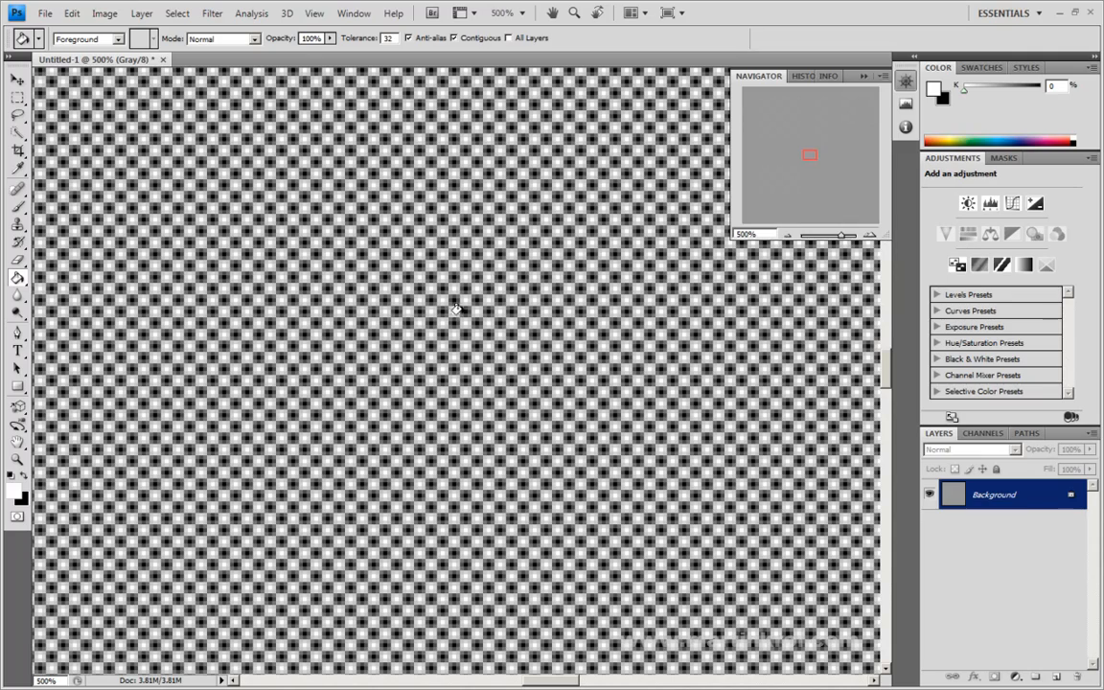
left_click(789, 236)
left_click(789, 235)
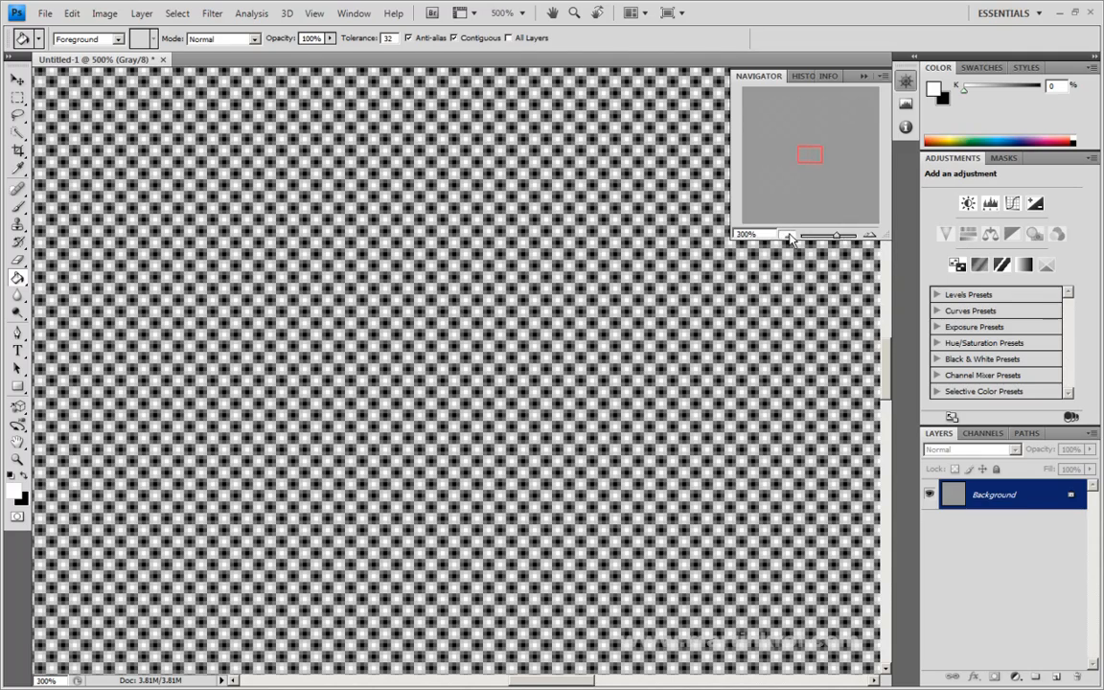
left_click(789, 236)
left_click(788, 236)
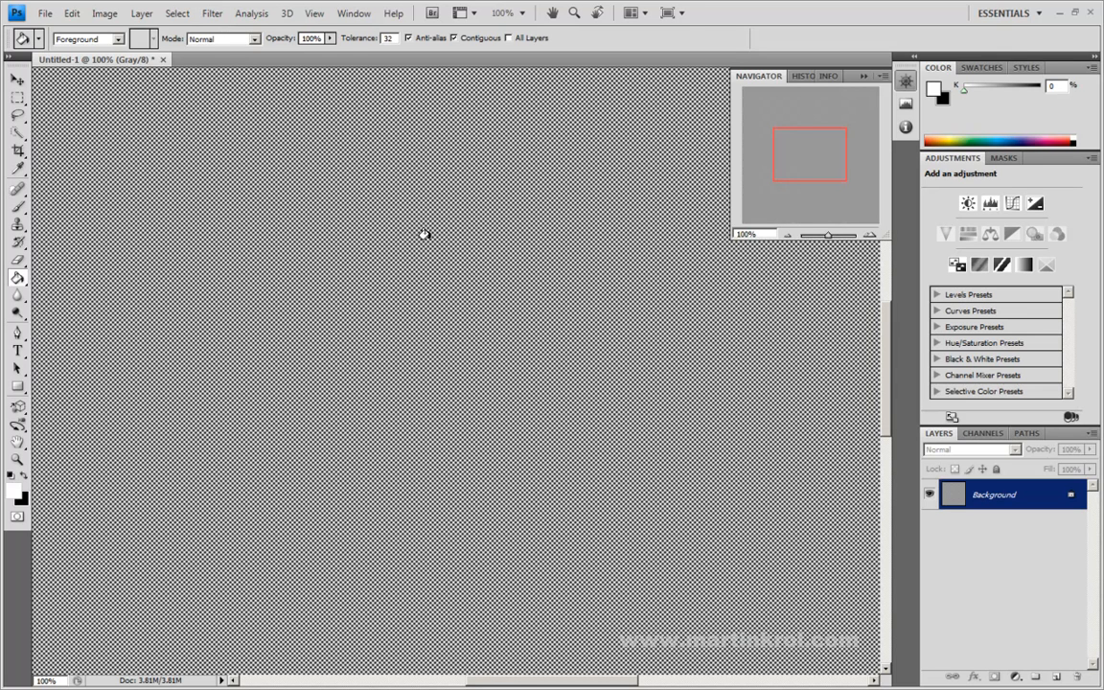
- Add noise of 14.21% with Gaussian distribution to the halftone pattern
left_click(215, 13)
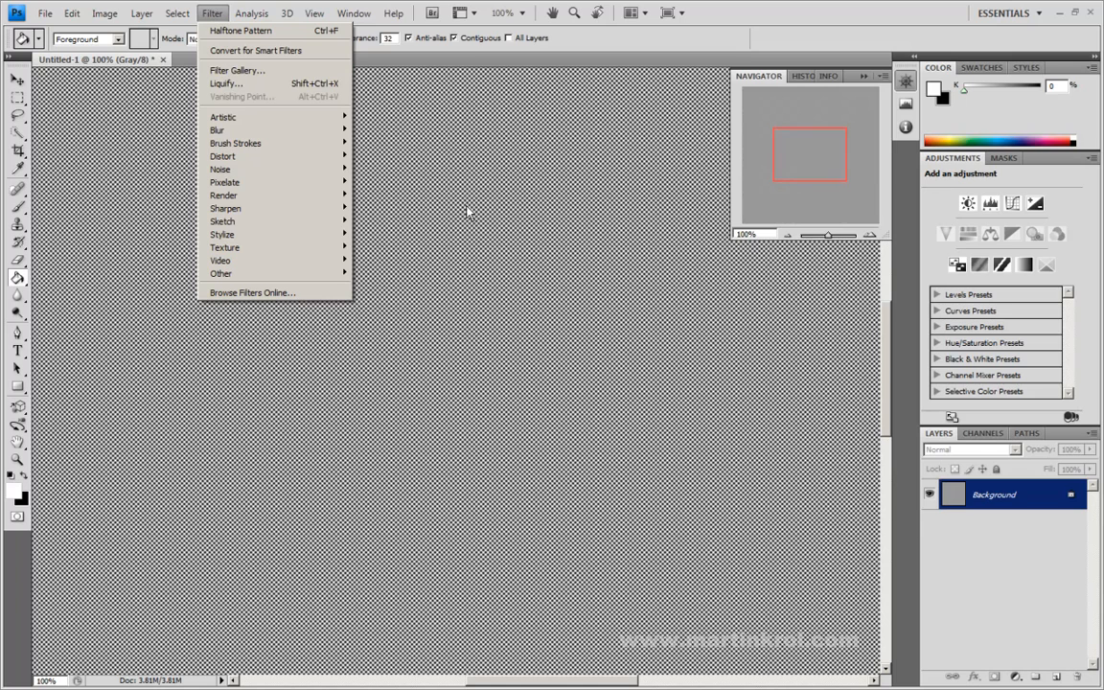
mouse_move(244, 173)
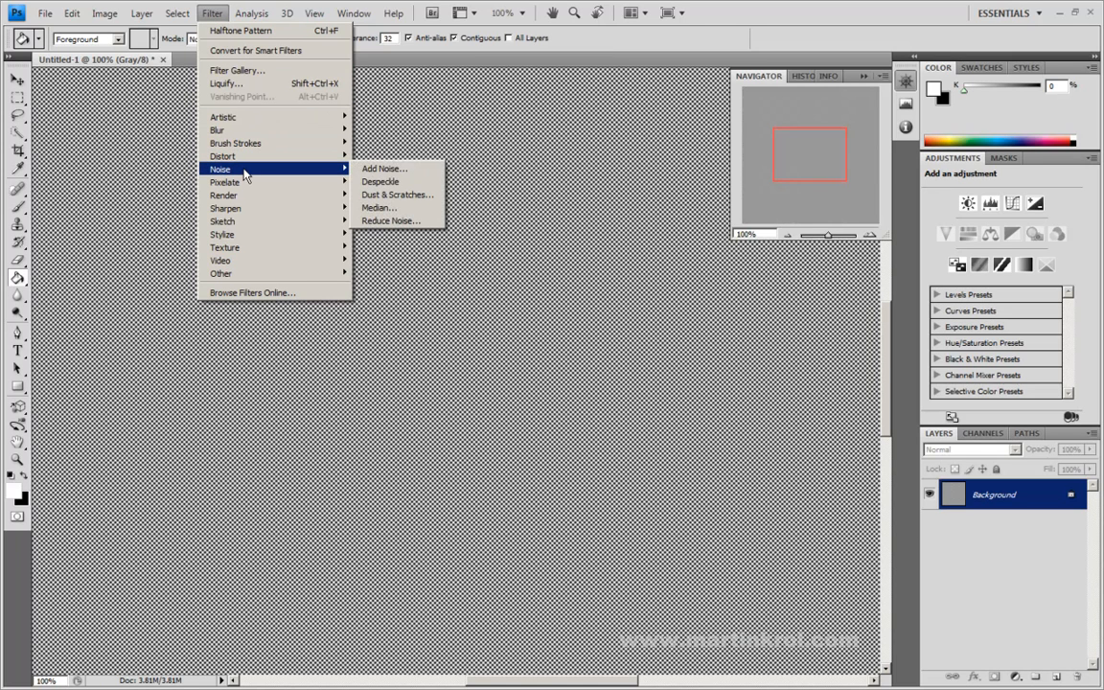
left_click(388, 172)
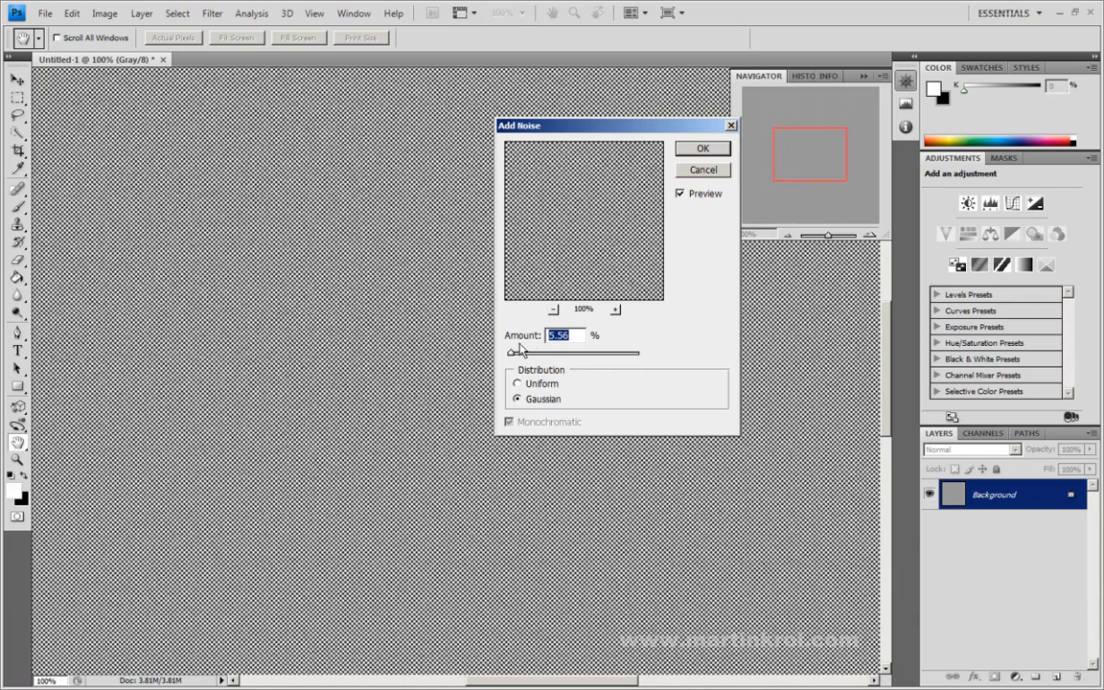
mouse_move(511, 353)
left_mouse_down()
mouse_move(548, 358)
mouse_move(513, 358)
left_mouse_up()
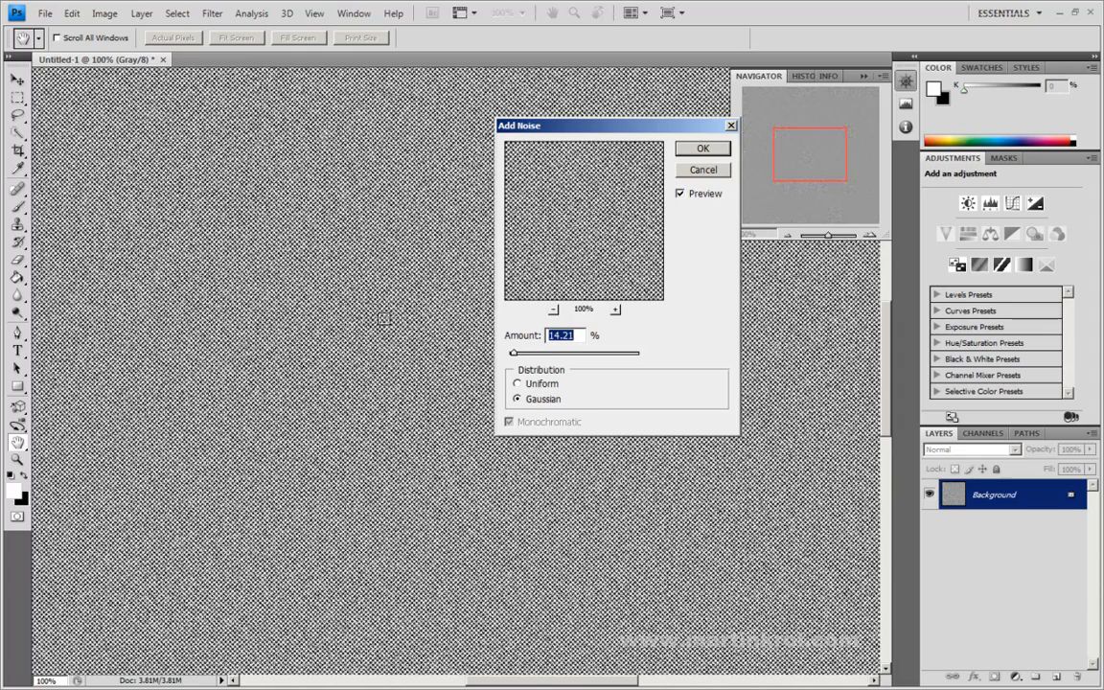
left_click_drag(514, 356, 515, 356)
left_click(517, 384)
left_click(517, 400)
left_click_drag(514, 356, 513, 359)
left_click(702, 148)
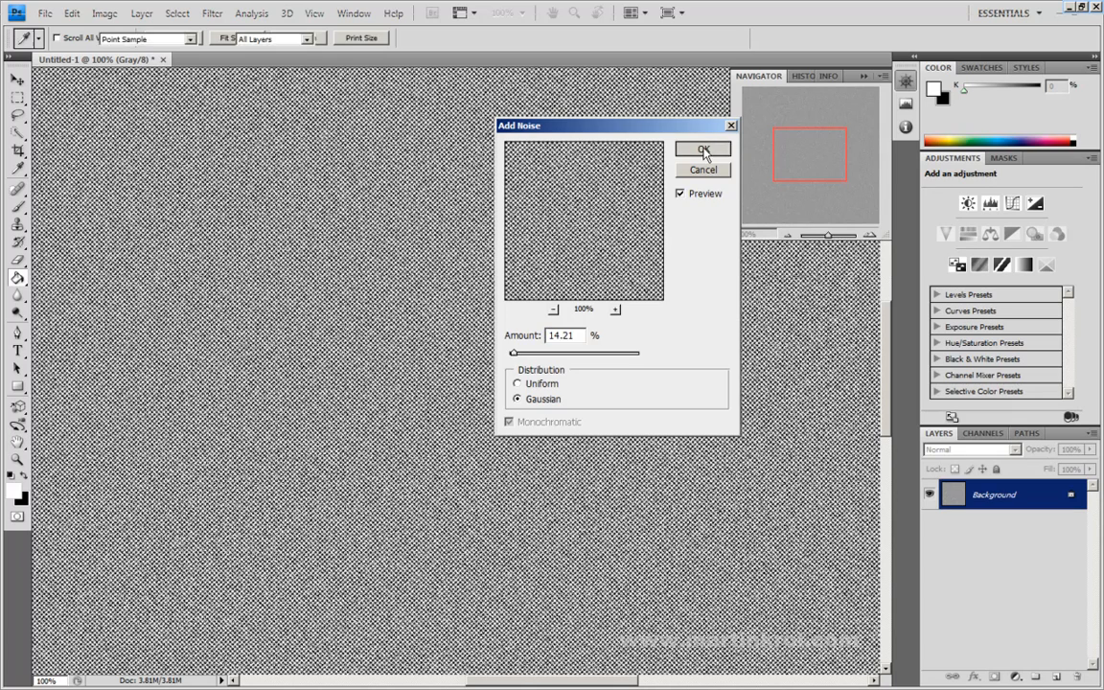
- Apply a Motion Blur to the noisy pattern with an angle of 45° and a distance of 3 pixels
left_click(211, 13)
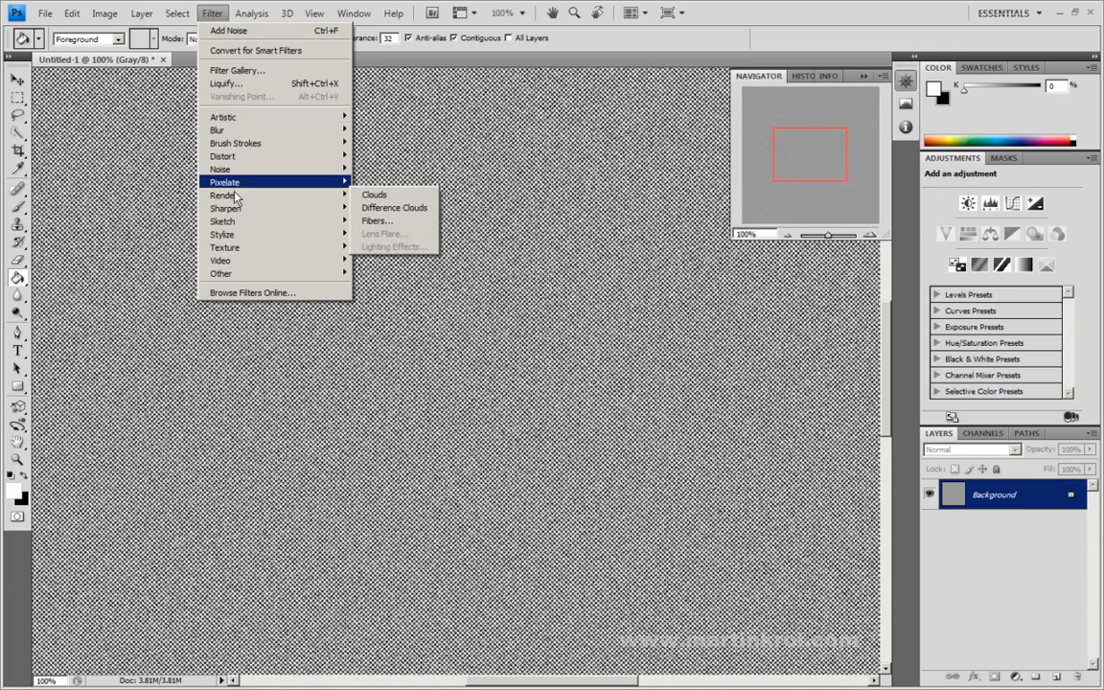
mouse_move(219, 130)
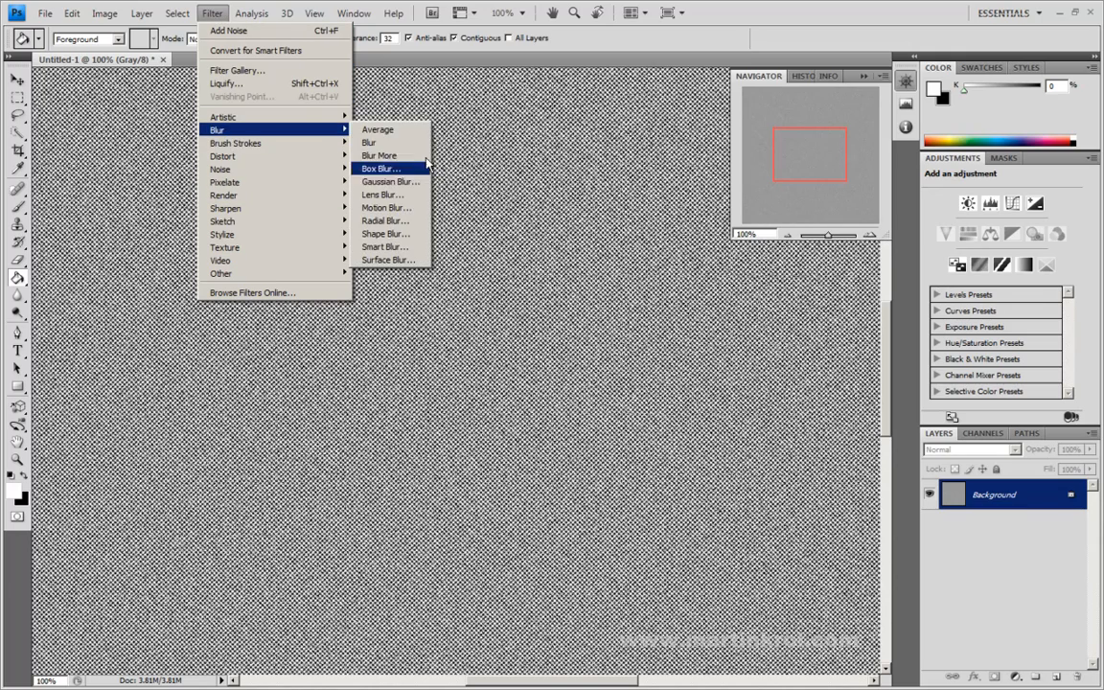
left_click(397, 207)
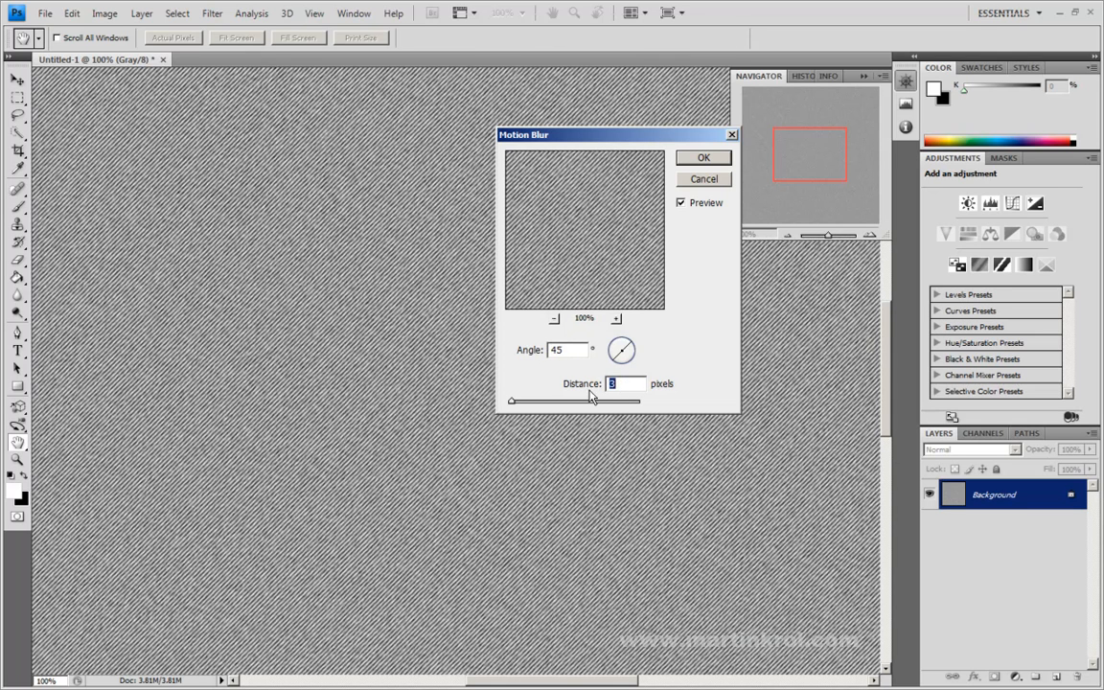
key("Down")
key("Down")
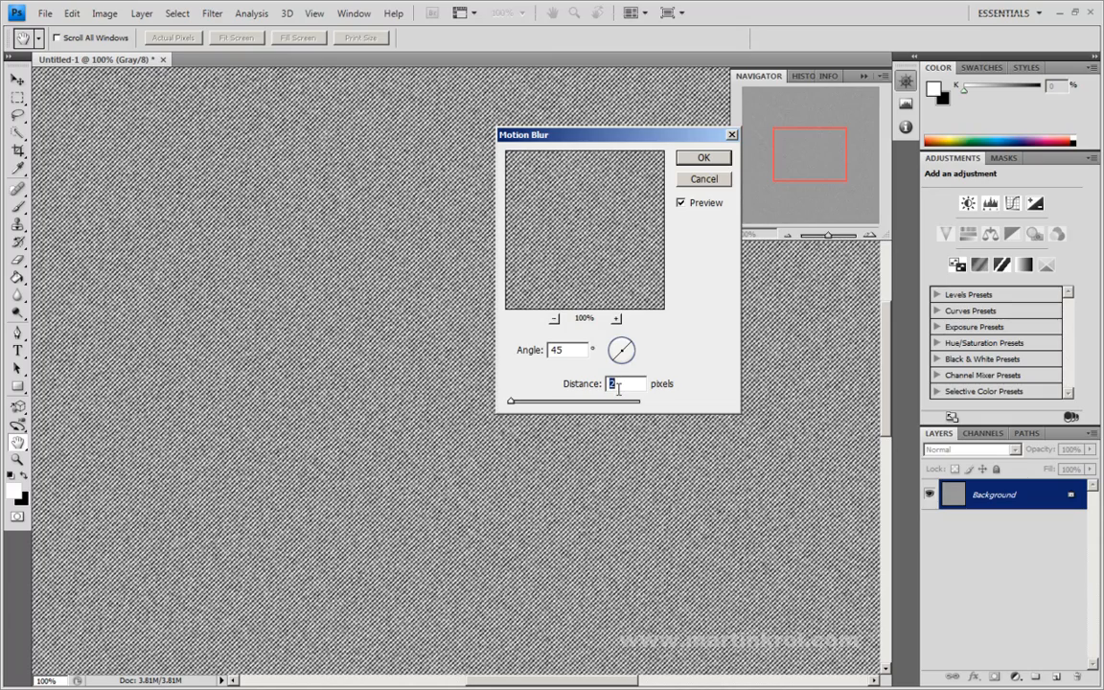
key("Up")
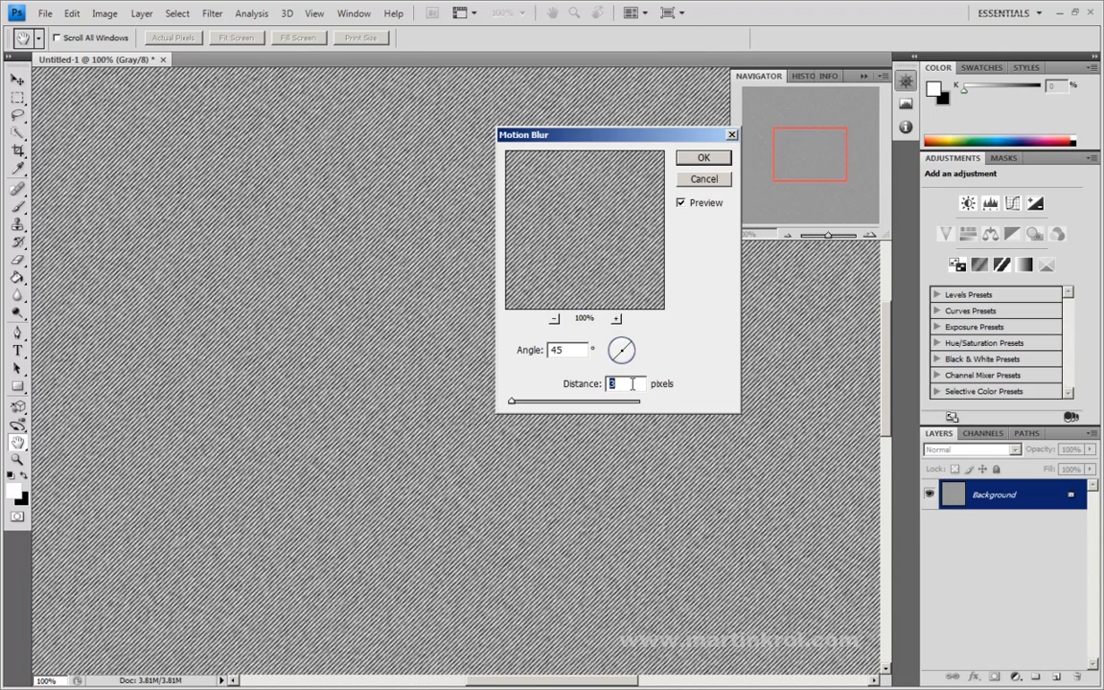
left_click(699, 160)
- Add a new layer above the background and fill it with a 62% gray foreground color using the Paint Bucket
key("g")
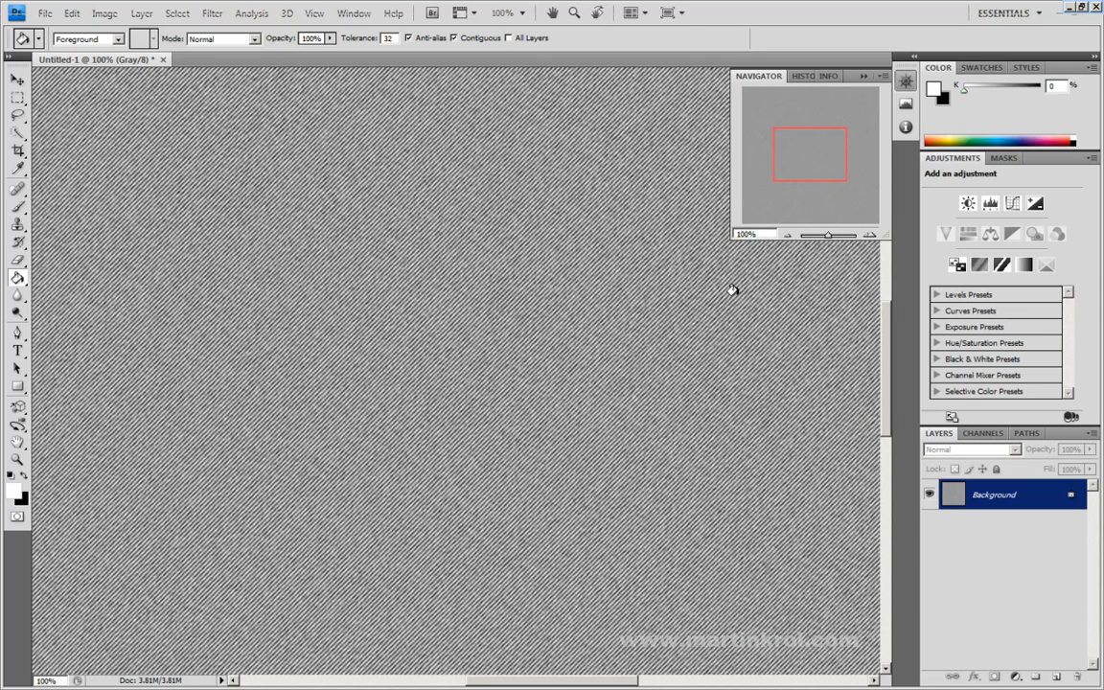
left_click(1056, 678)
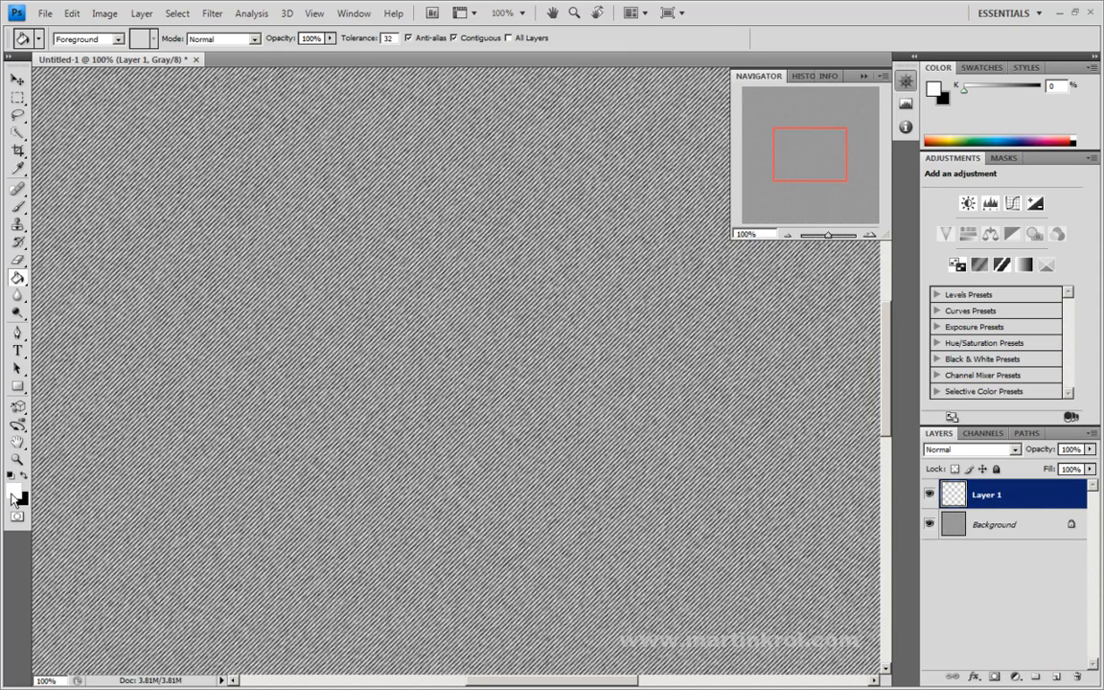
left_click(13, 494)
mouse_move(431, 254)
left_mouse_down()
mouse_move(411, 227)
mouse_move(427, 234)
mouse_move(414, 227)
mouse_move(380, 260)
left_mouse_up()
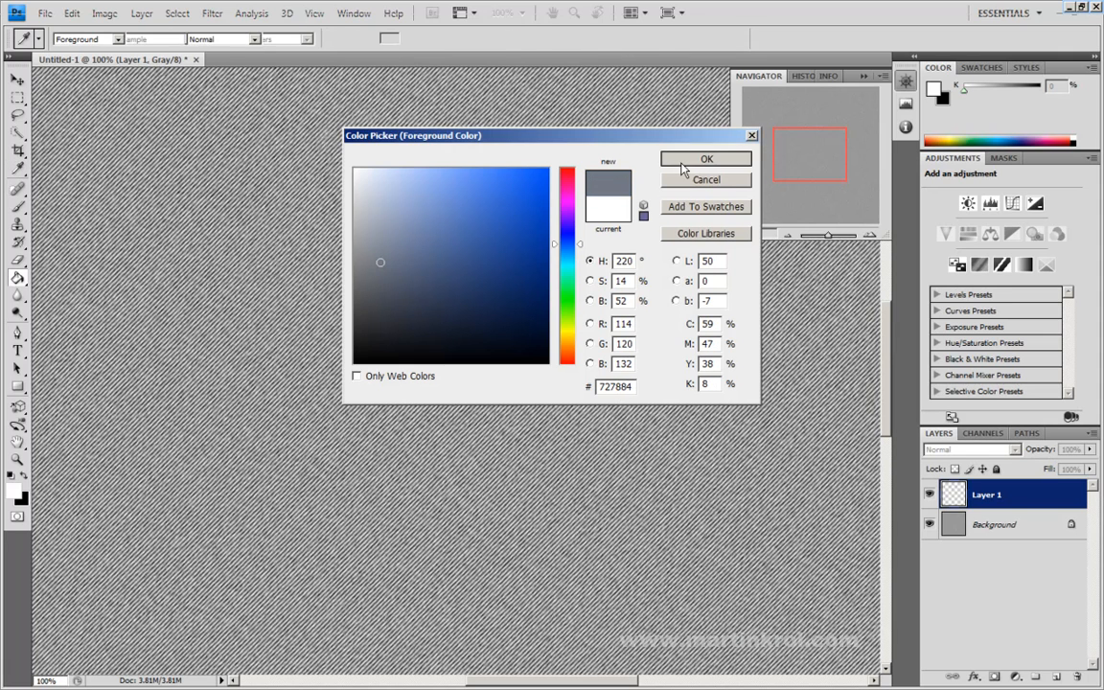
left_click(683, 165)
left_click(13, 492)
left_click_drag(423, 258, 395, 252)
left_click(682, 160)
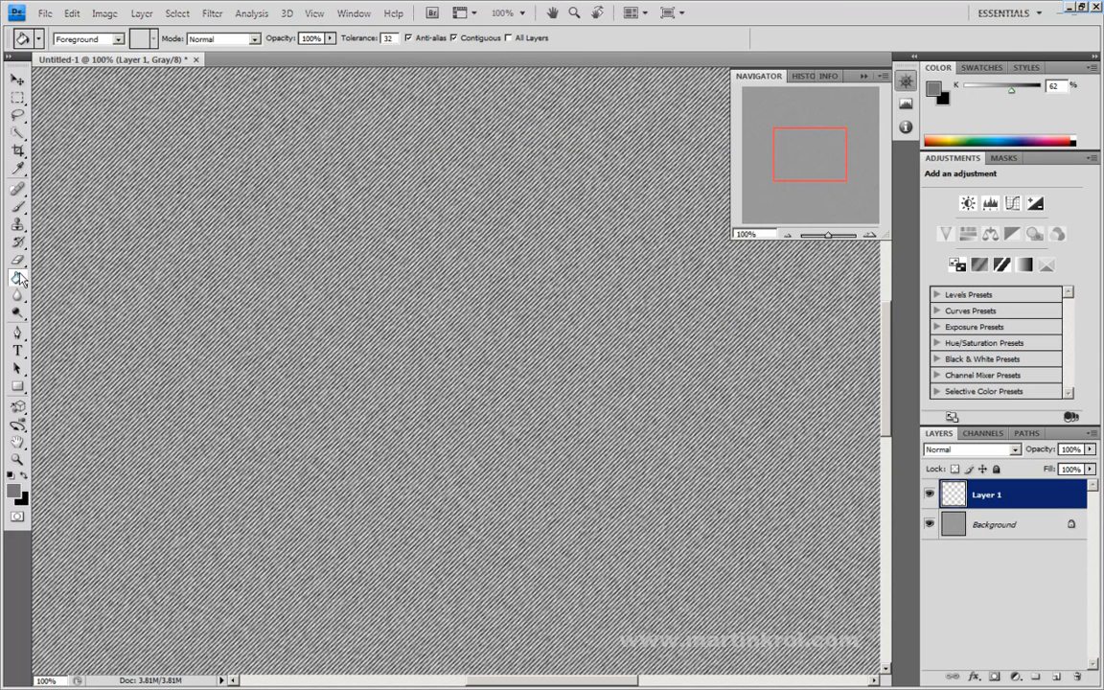
left_click(361, 252)
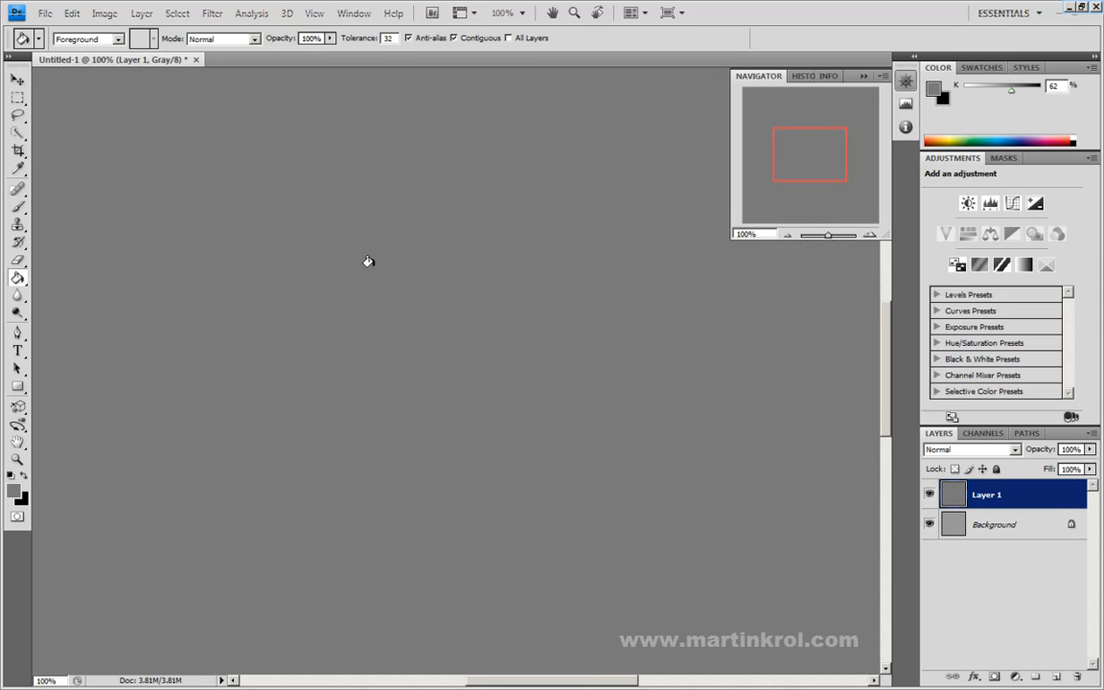
- Convert the image to RGB Color without flattening and fill Layer 1 with the blue-gray RGB 111, 122, 143
left_click(103, 18)
mouse_move(119, 31)
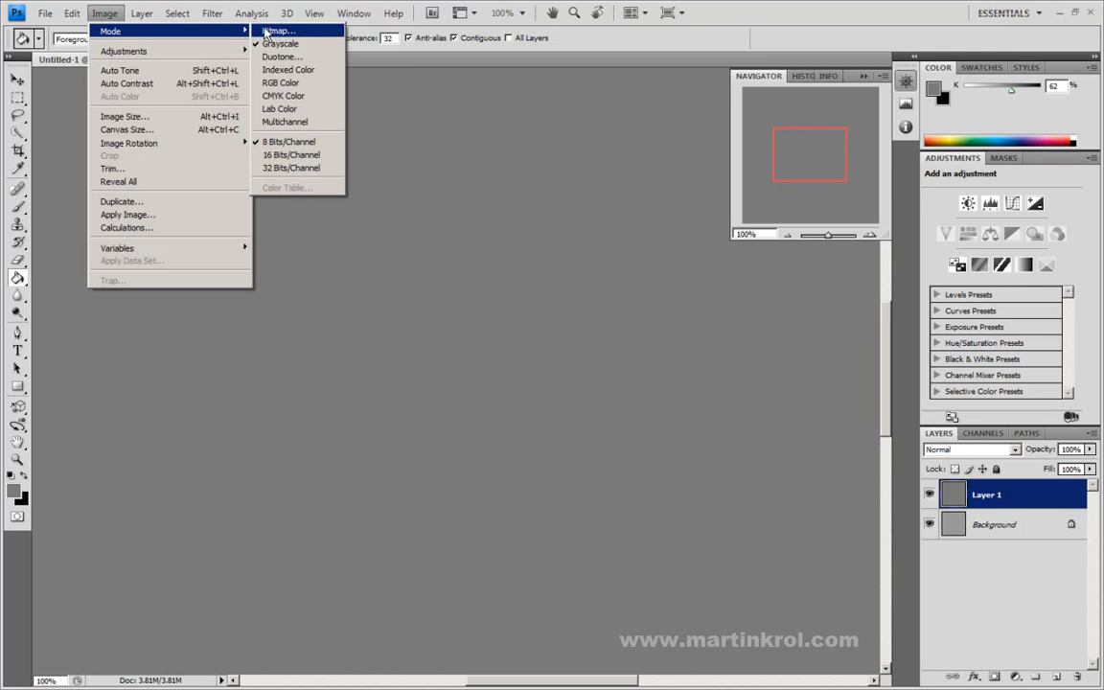
left_click(282, 84)
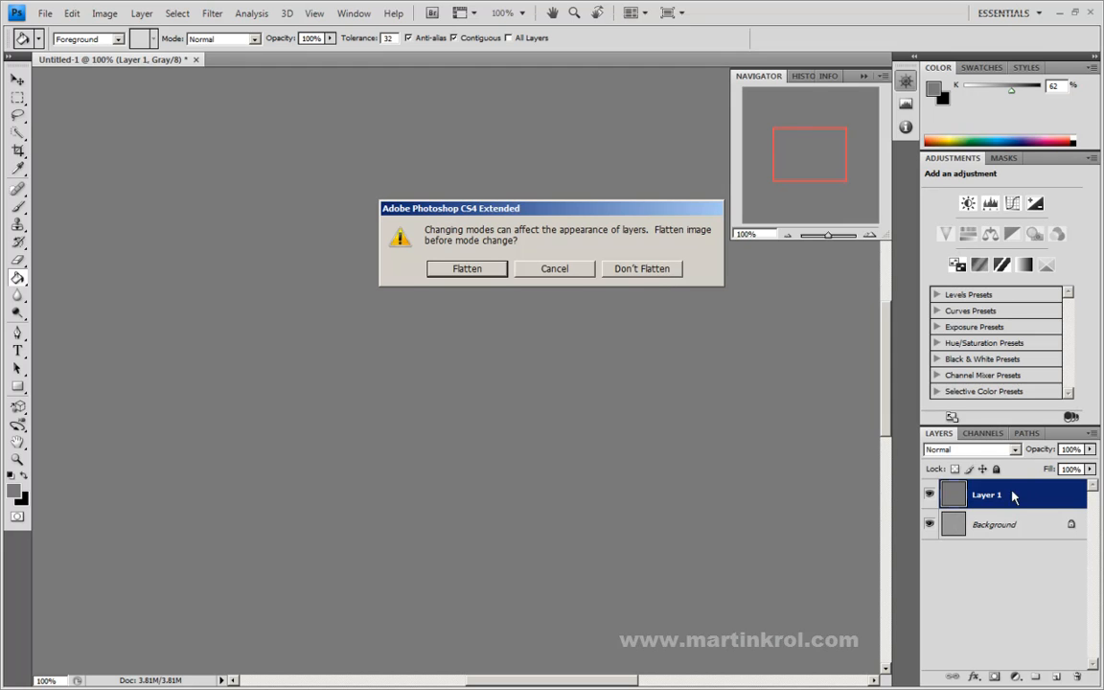
left_click(668, 270)
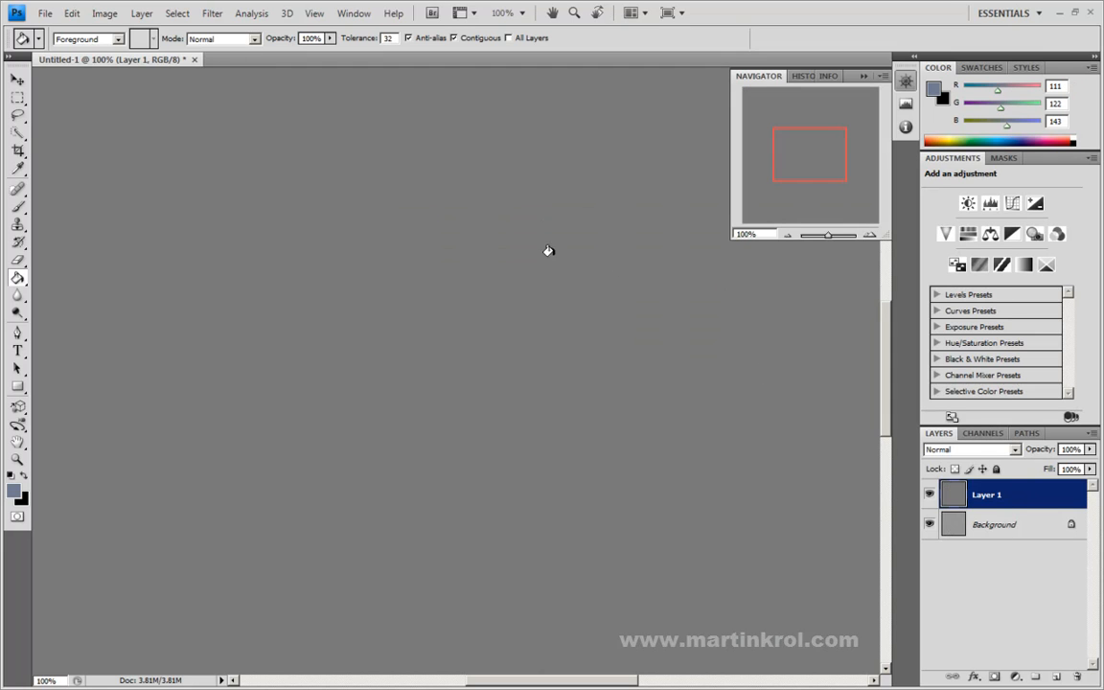
left_click(408, 247)
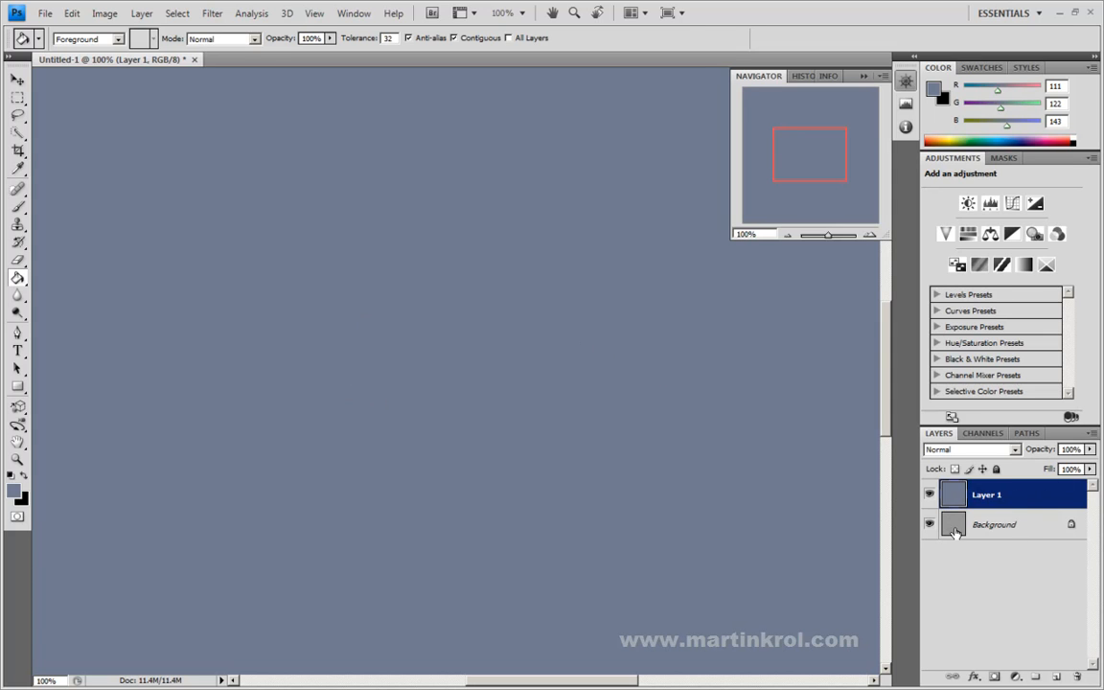
- Compare the darkening, lightening and contrast blend modes on Layer 1 and set it to Multiply
left_click(970, 450)
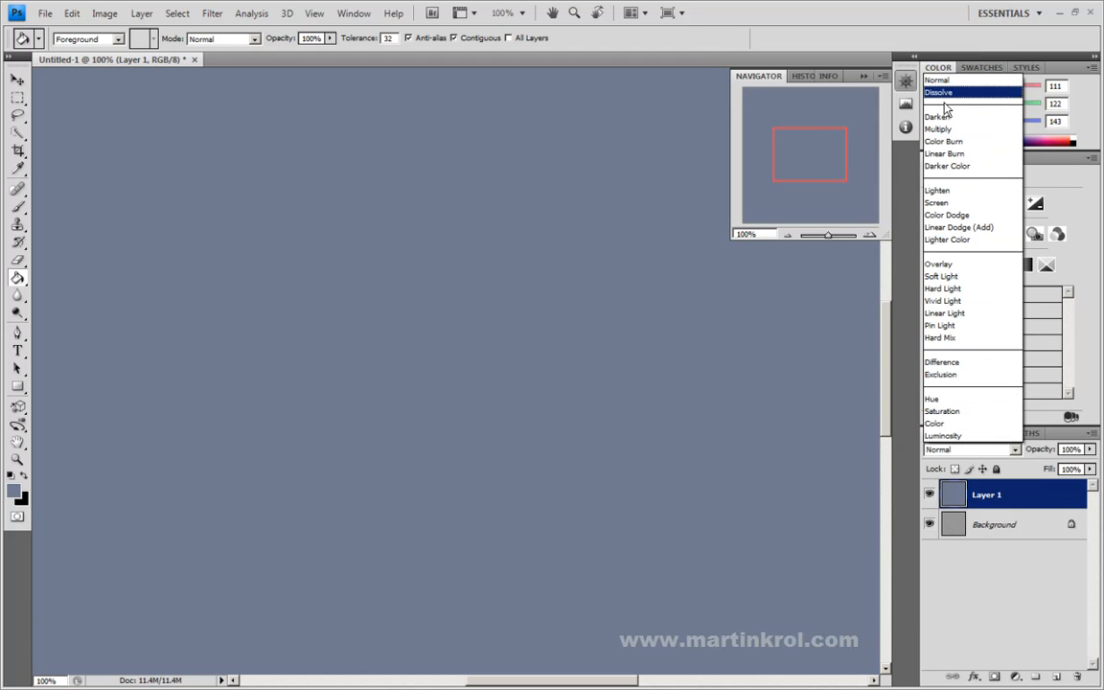
left_click(945, 457)
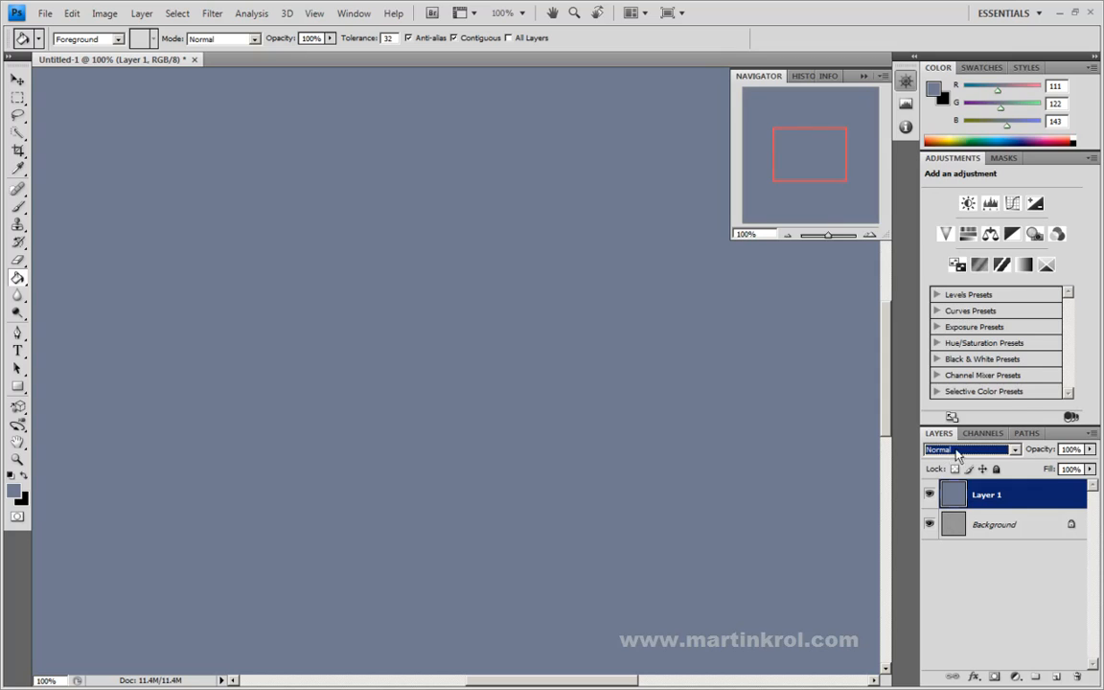
left_click(960, 454)
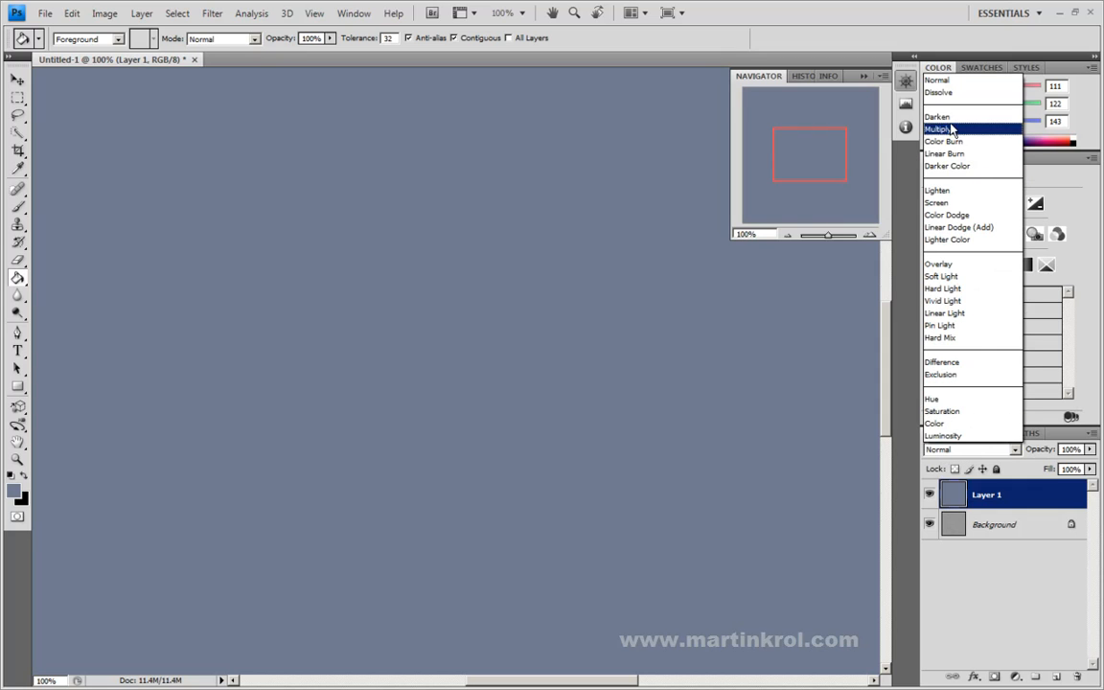
left_click(944, 153)
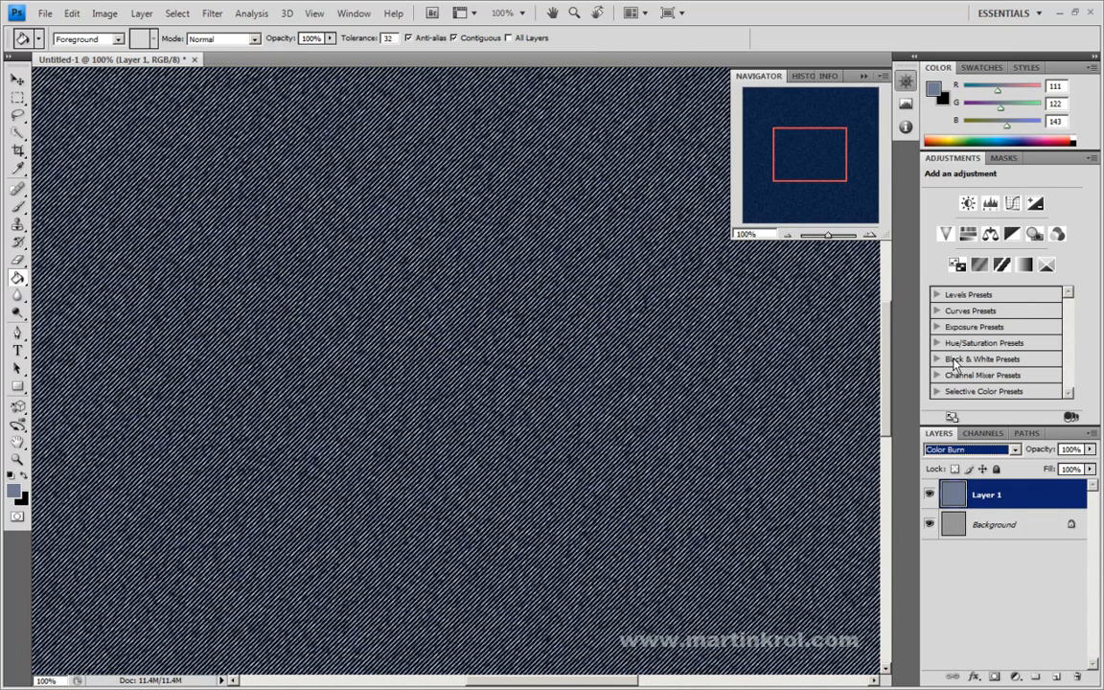
key("Down")
key("Down")
key("Down")
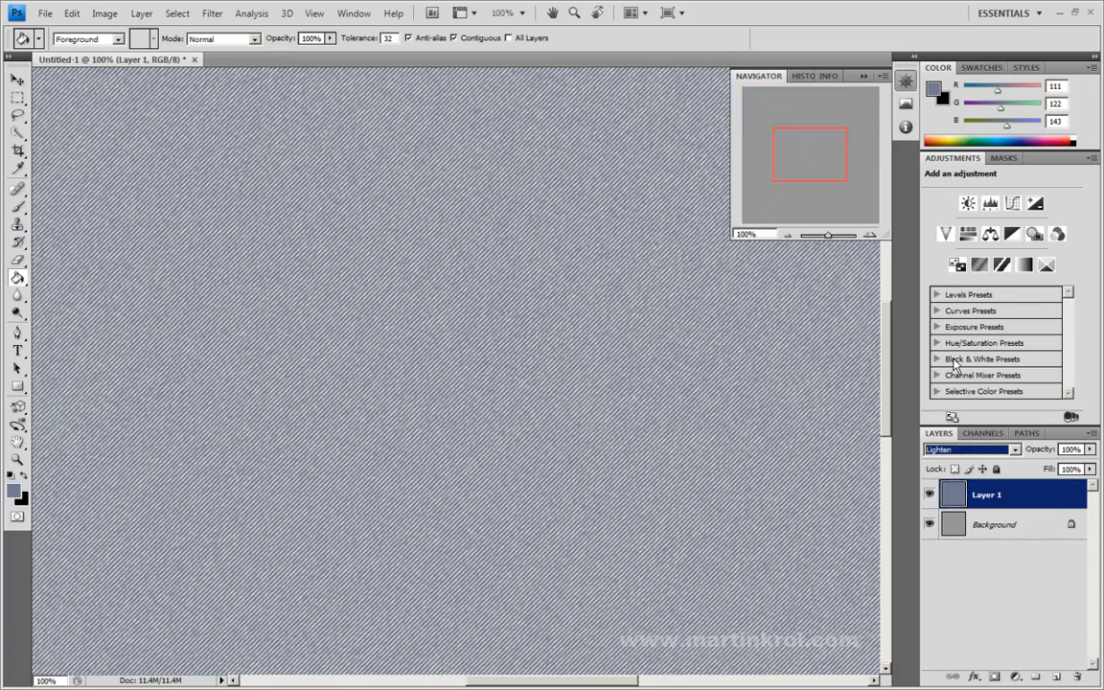
key("Down")
key("Down")
key("Down")
key("Down")
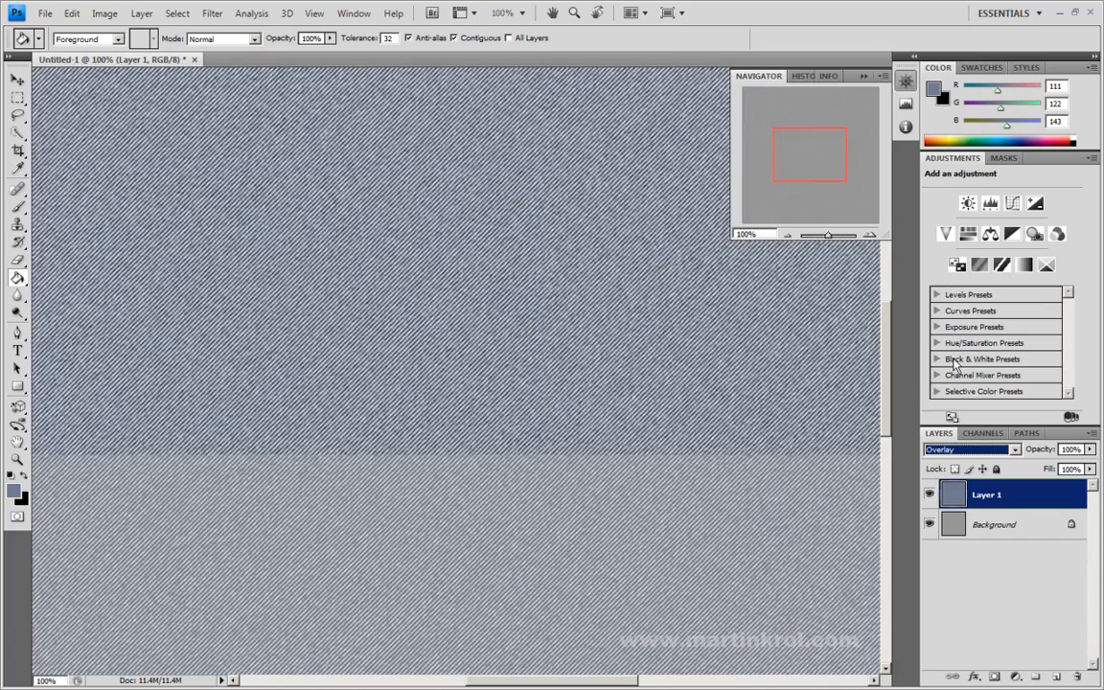
key("Down")
key("Down")
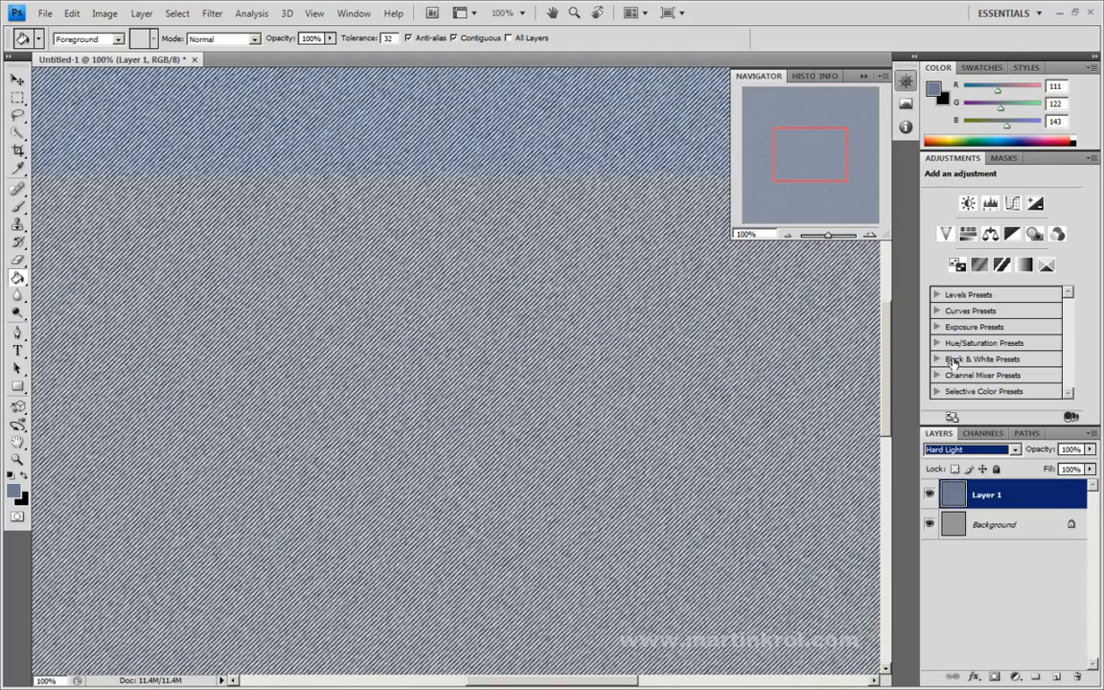
key("Down")
key("Down")
key("Down")
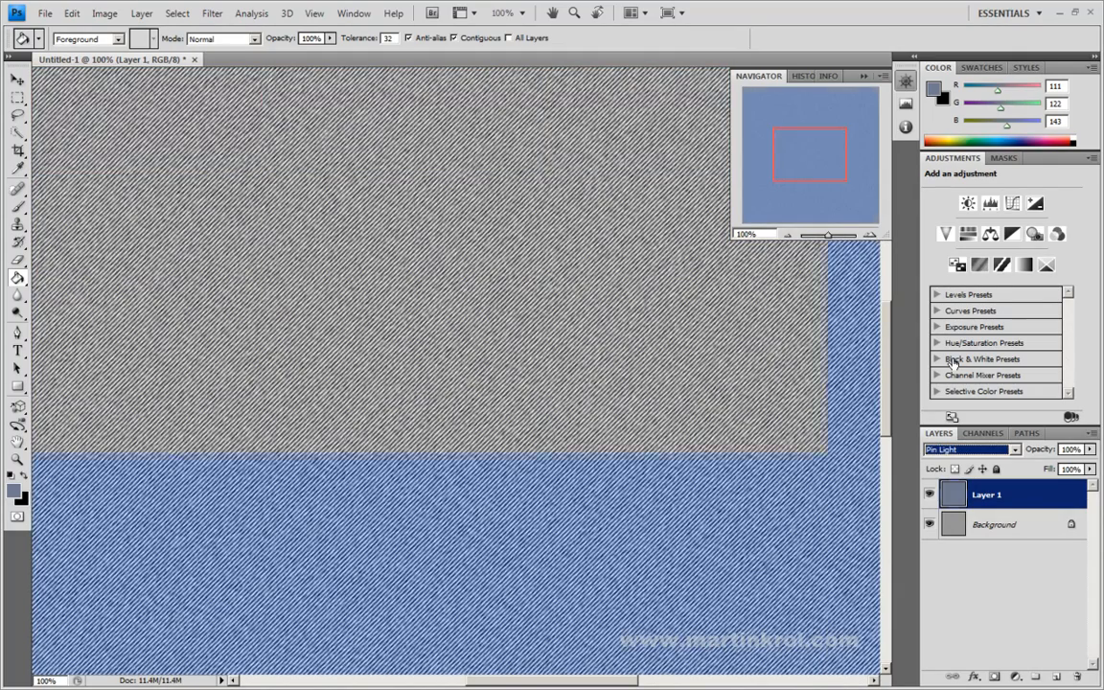
key("Up")
key("Up")
key("Up")
key("Up")
key("Up")
key("Up")
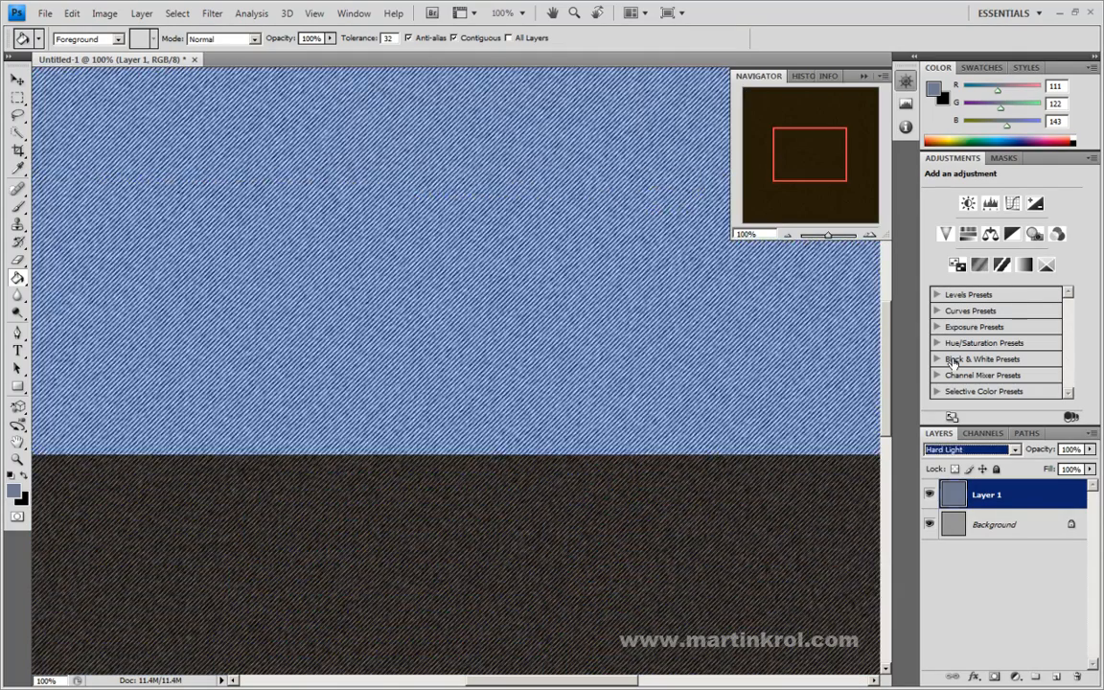
key("Up")
key("Up")
key("Up")
key("Up")
key("Up")
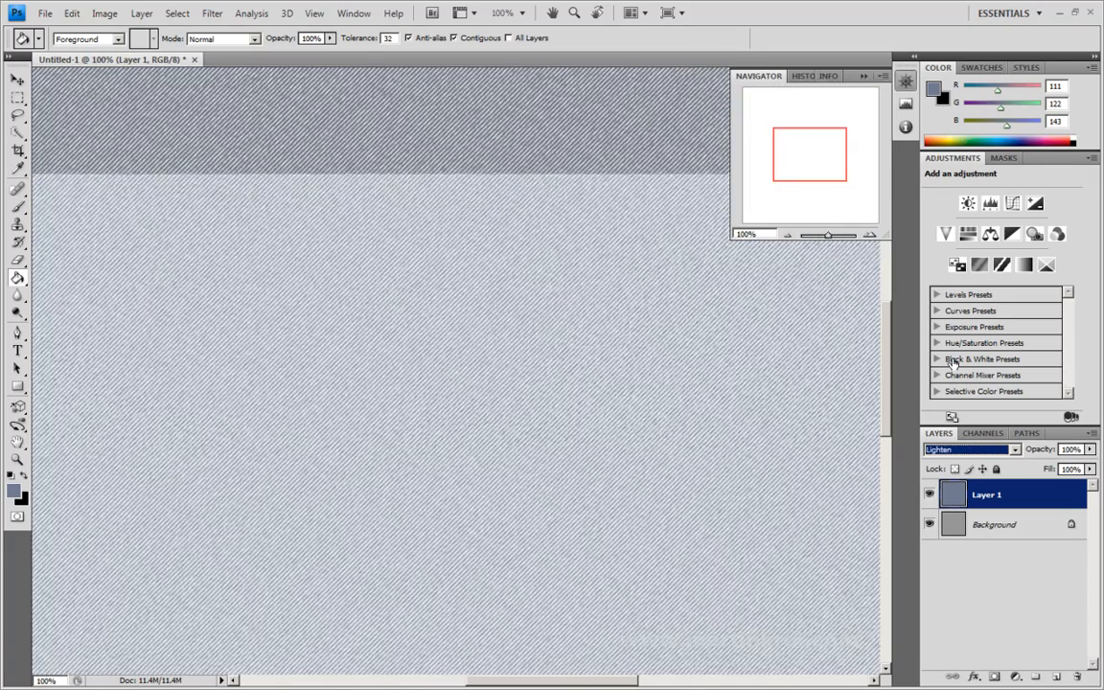
key("Up")
key("Up")
key("Up")
key("Up")
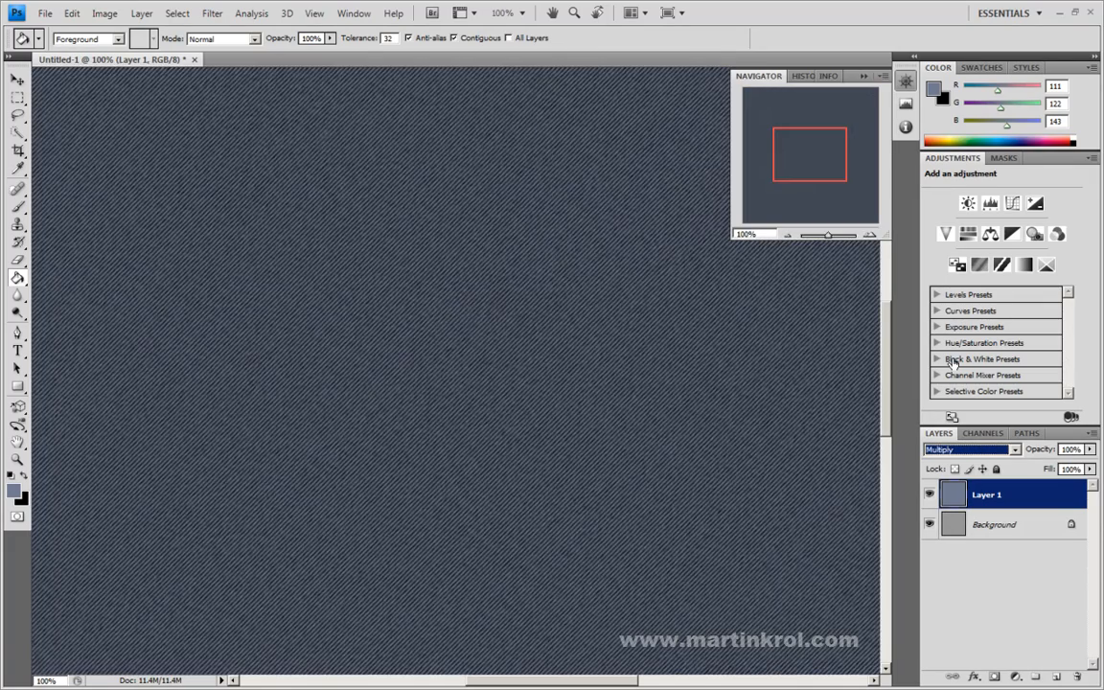
- Reduce the fill of Layer 1 to 78%
left_click(1089, 469)
mouse_move(1086, 484)
left_mouse_down()
mouse_move(1001, 484)
mouse_move(1073, 485)
left_mouse_up()
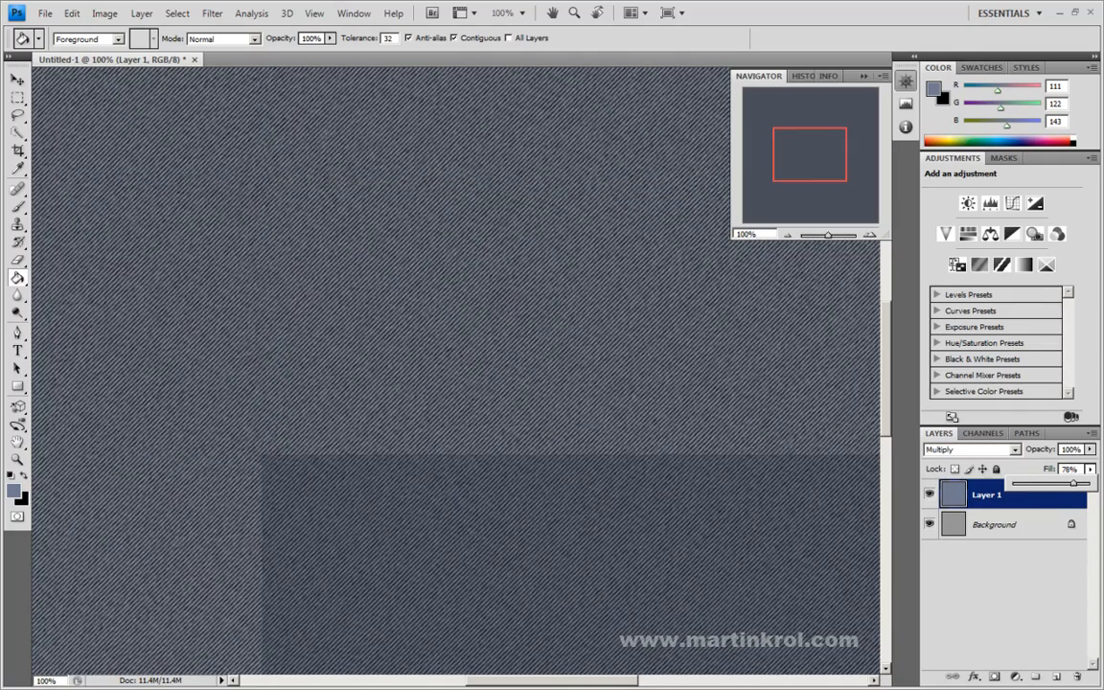
left_click(787, 235)
left_click(787, 235)
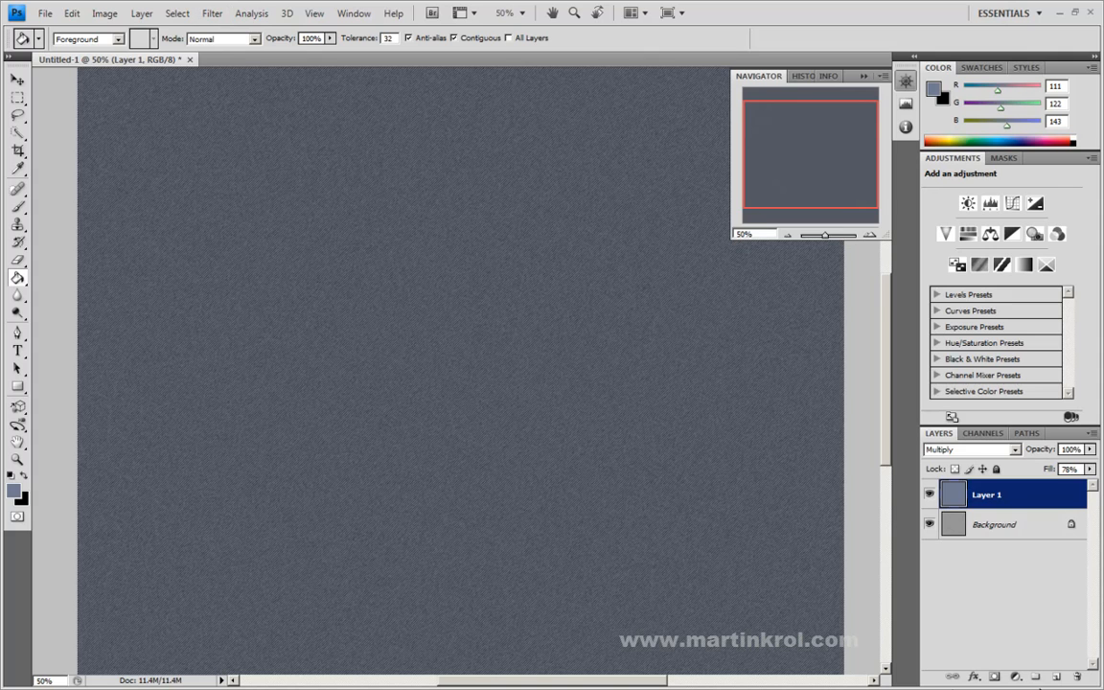
- Add a new layer above Layer 1 and fill it with the neutral gray RGB 148, 148, 148 using the Paint Bucket
left_click(1055, 678)
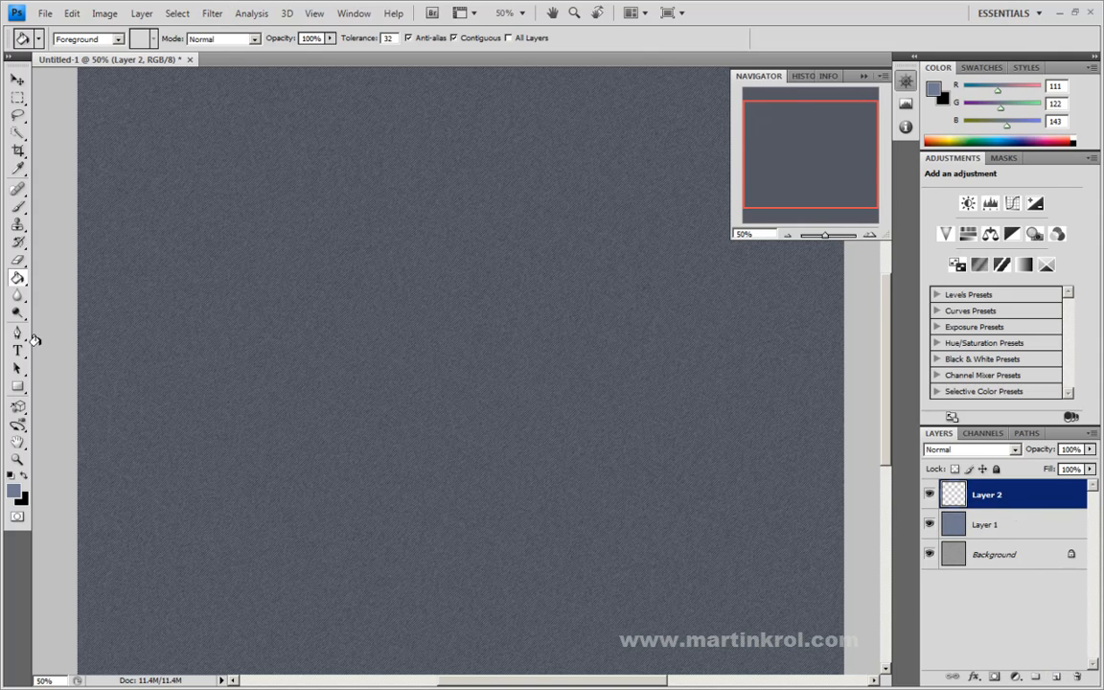
left_click(15, 491)
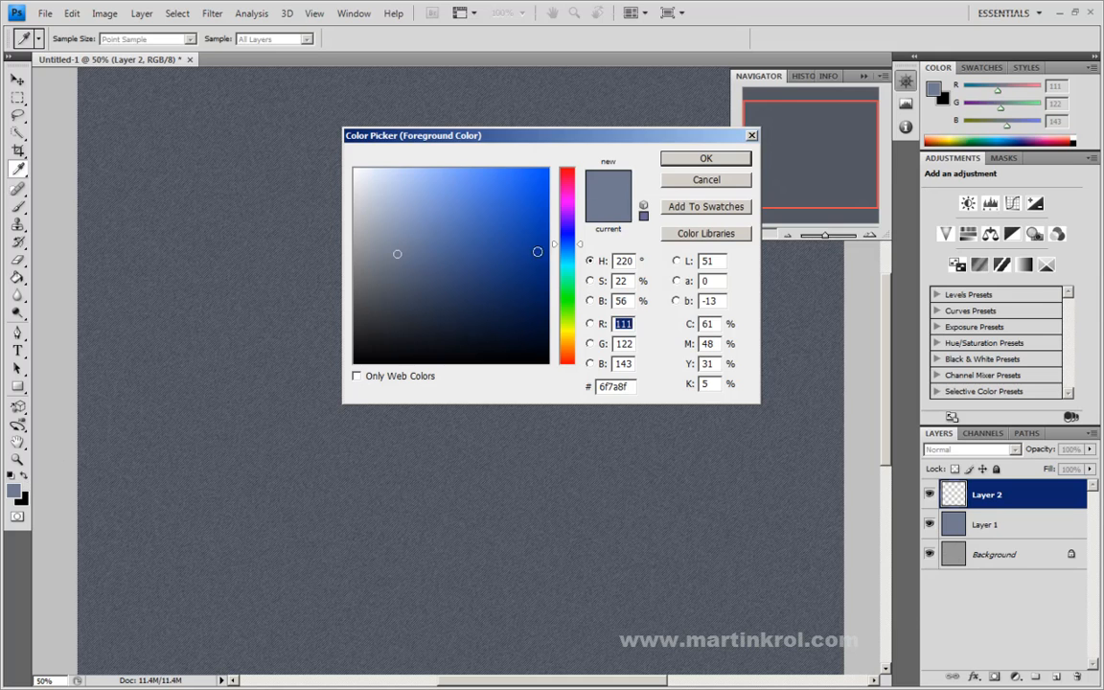
left_click(354, 249)
left_click(705, 159)
key("g")
left_click(522, 264)
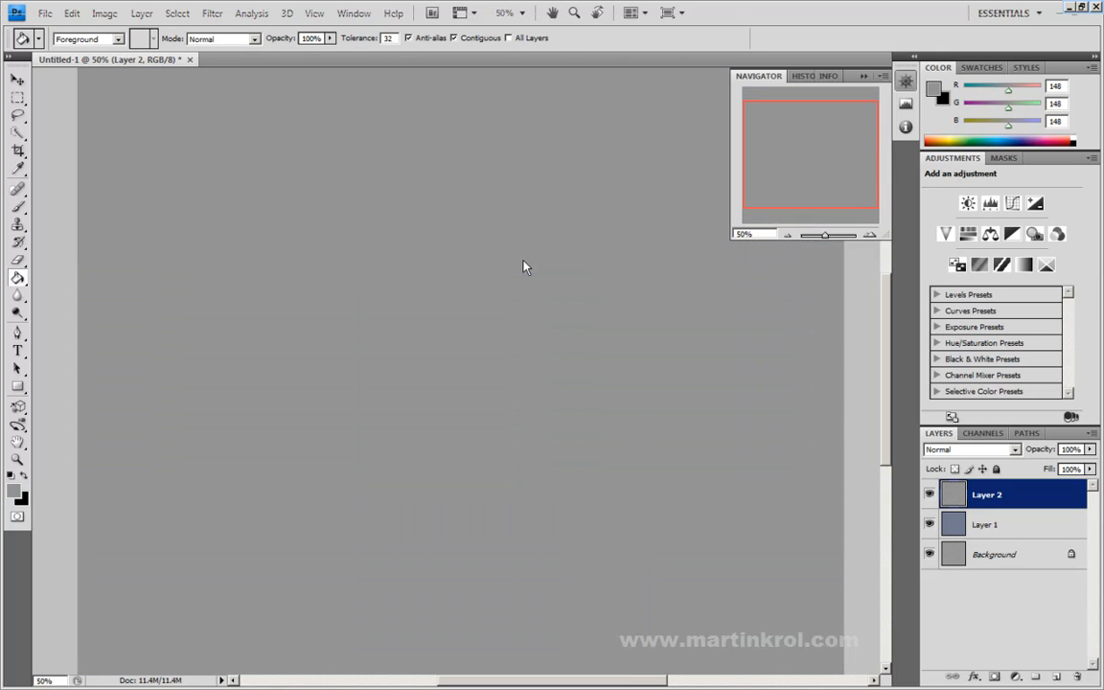
- Render Fibers on Layer 2 with a variance of 11 and a strength of 13
left_click(212, 12)
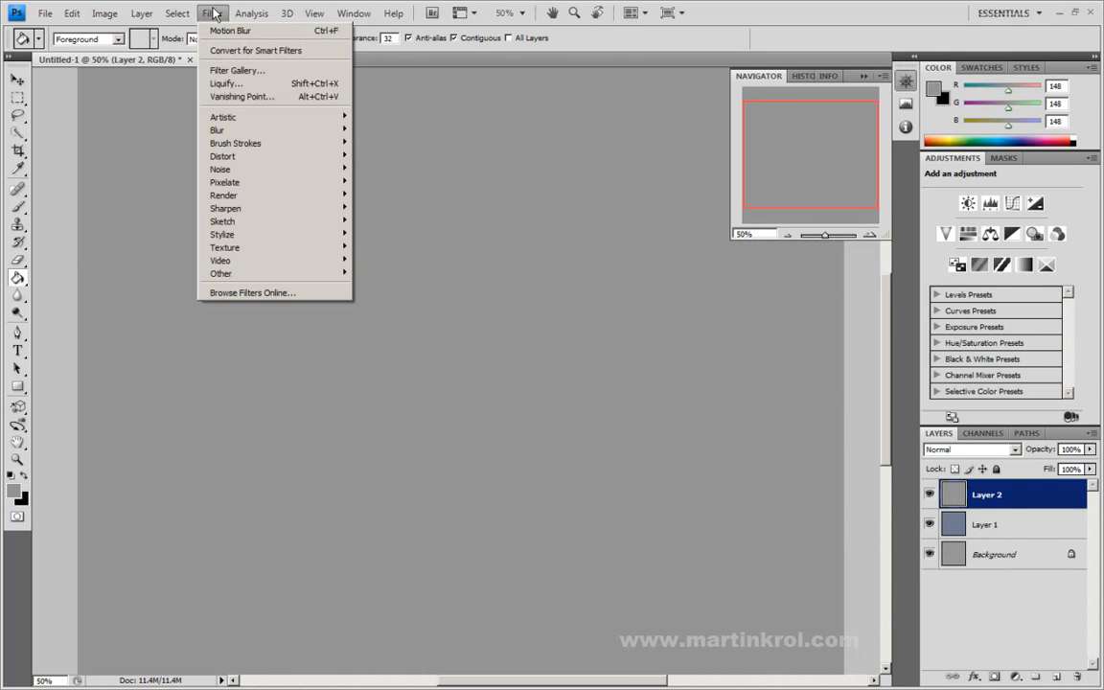
mouse_move(235, 196)
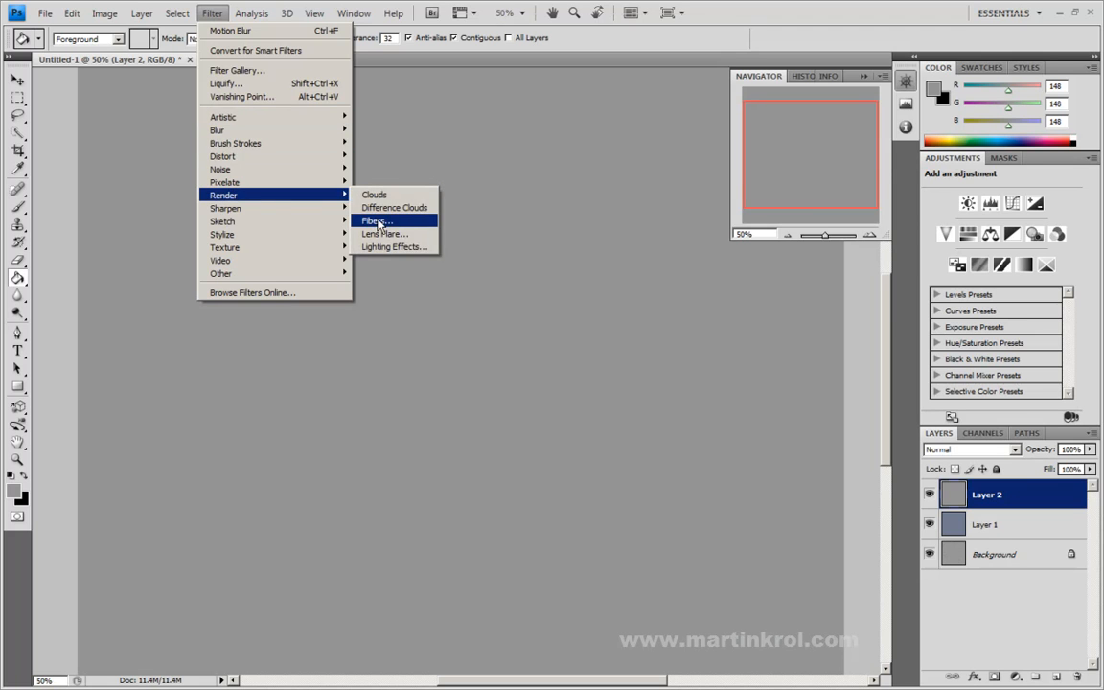
left_click(381, 224)
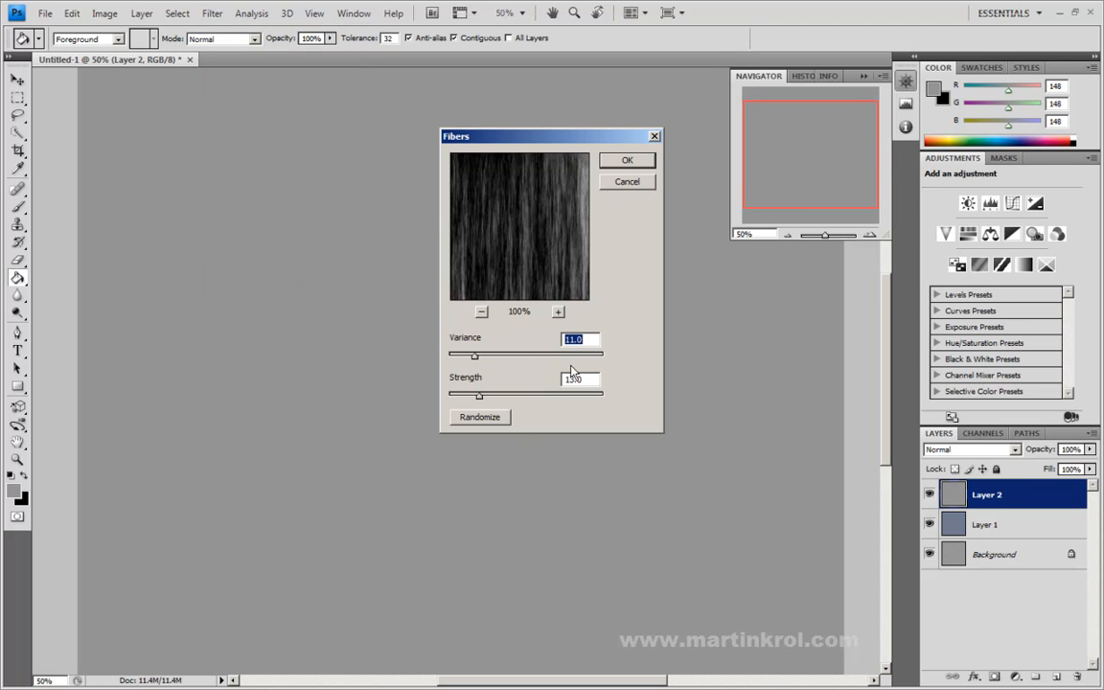
left_click(627, 160)
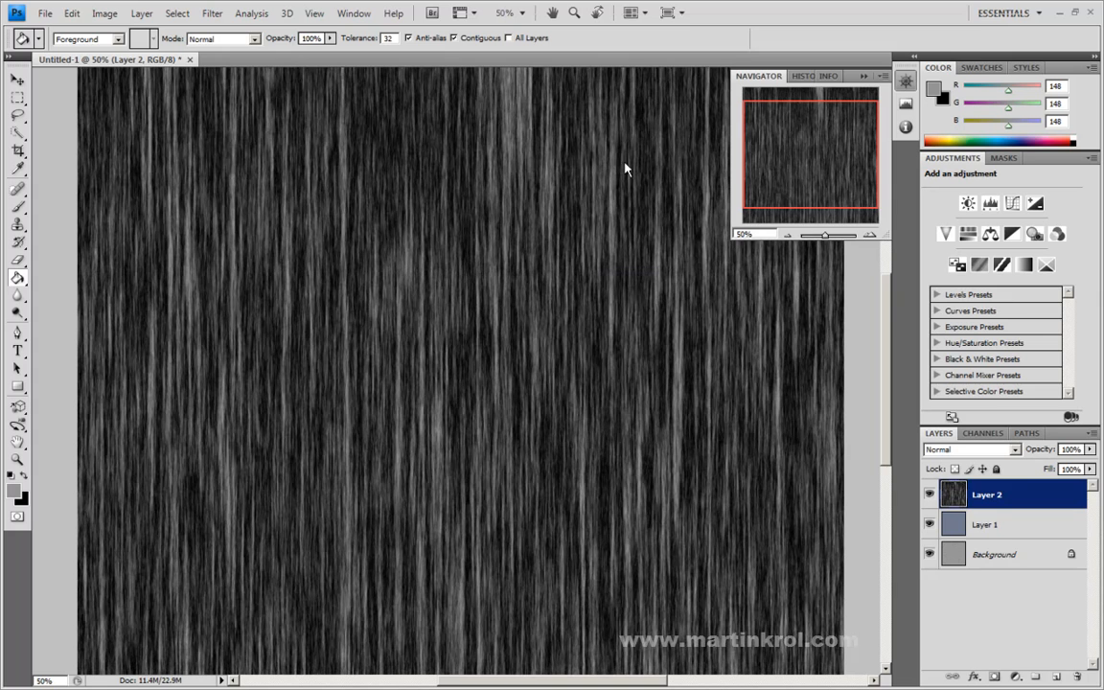
- Add a third gray-filled layer and render Fibers on it with a variance of 2 and a strength of 64
left_click(1056, 678)
left_click(241, 125)
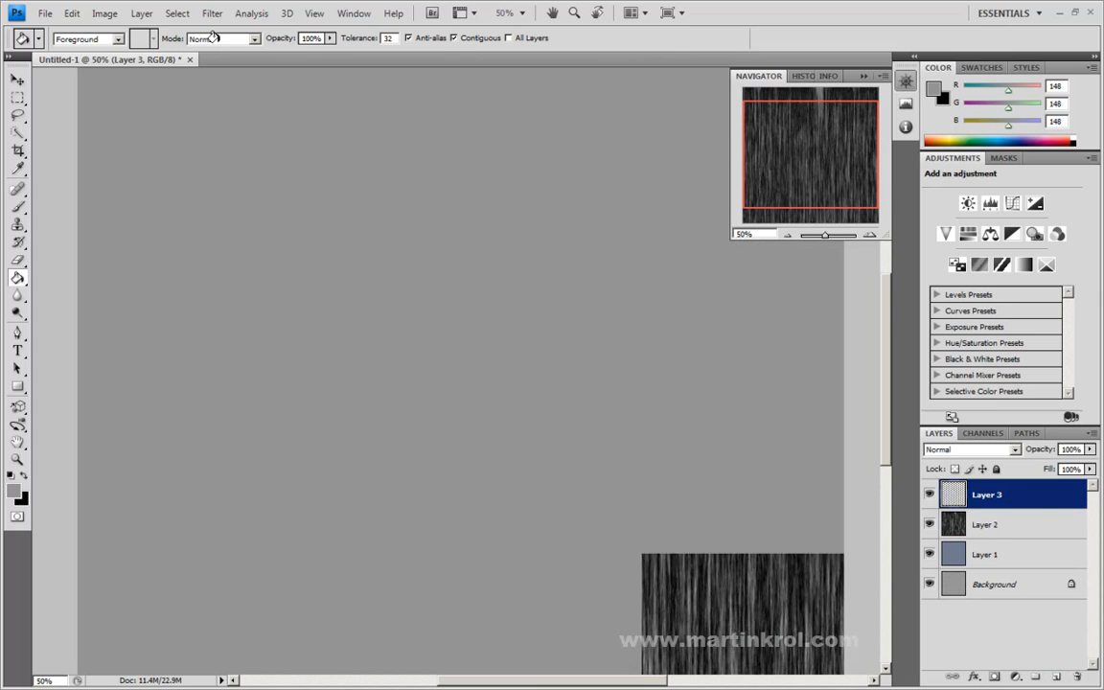
left_click(212, 13)
mouse_move(224, 196)
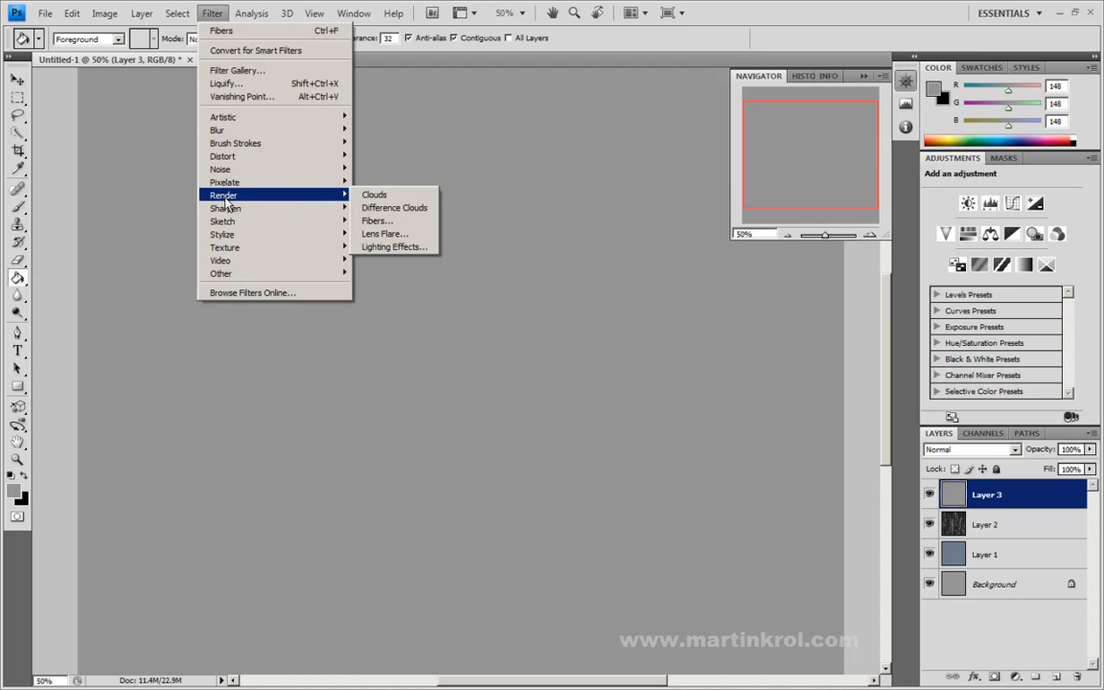
left_click(379, 220)
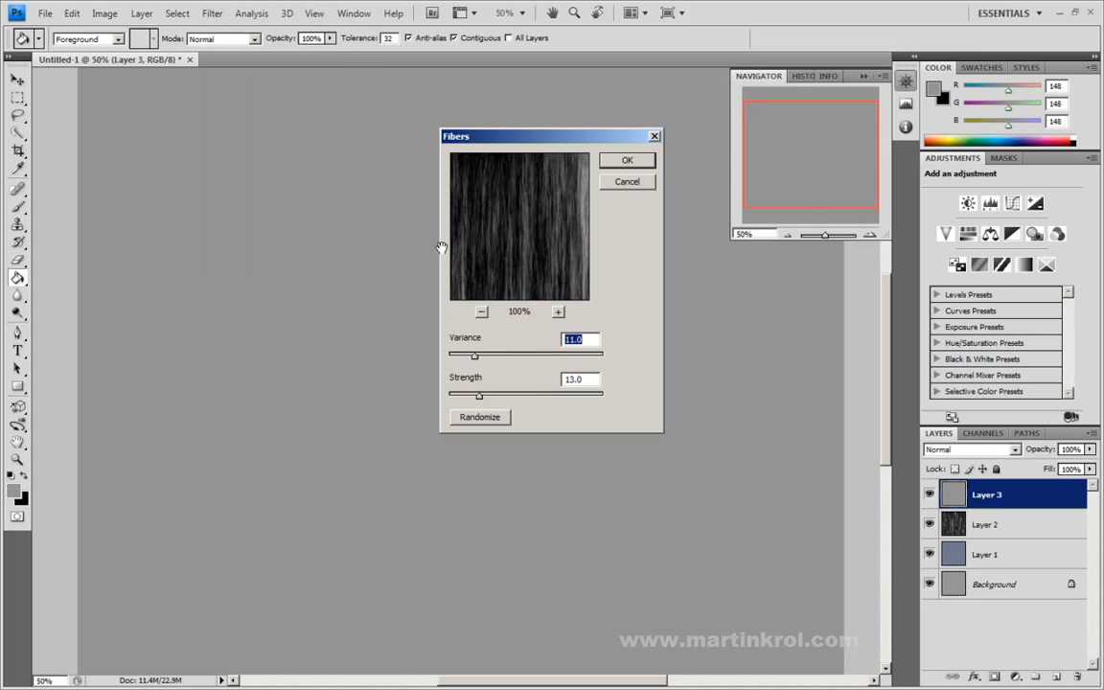
left_click_drag(474, 356, 600, 396)
left_click_drag(461, 356, 451, 356)
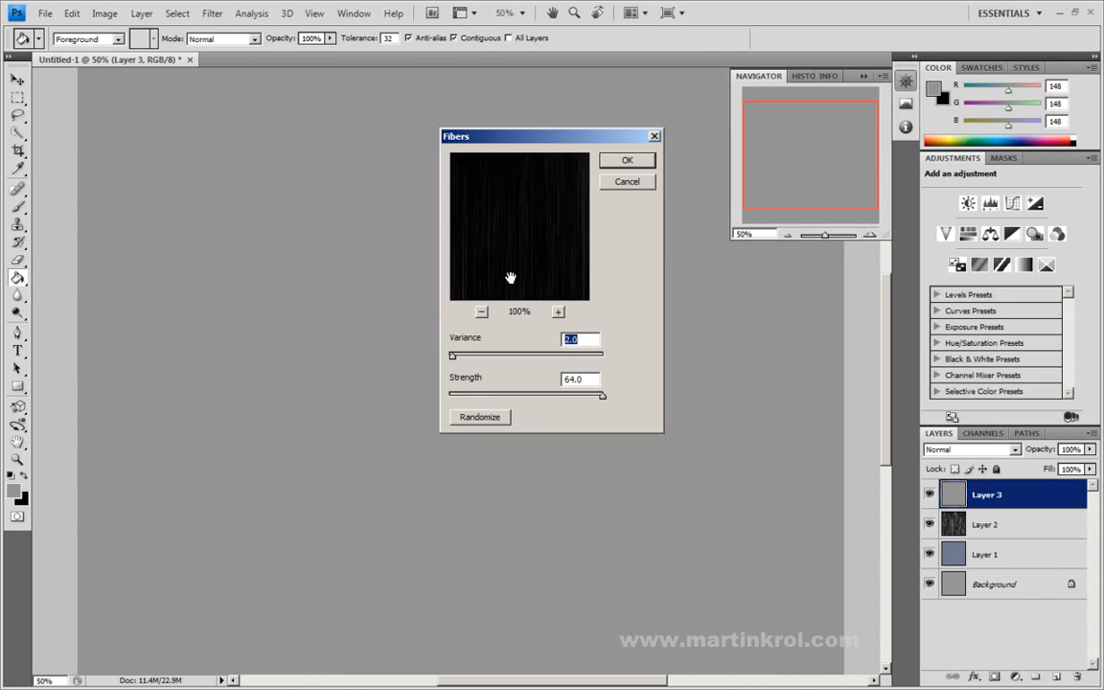
left_click(625, 159)
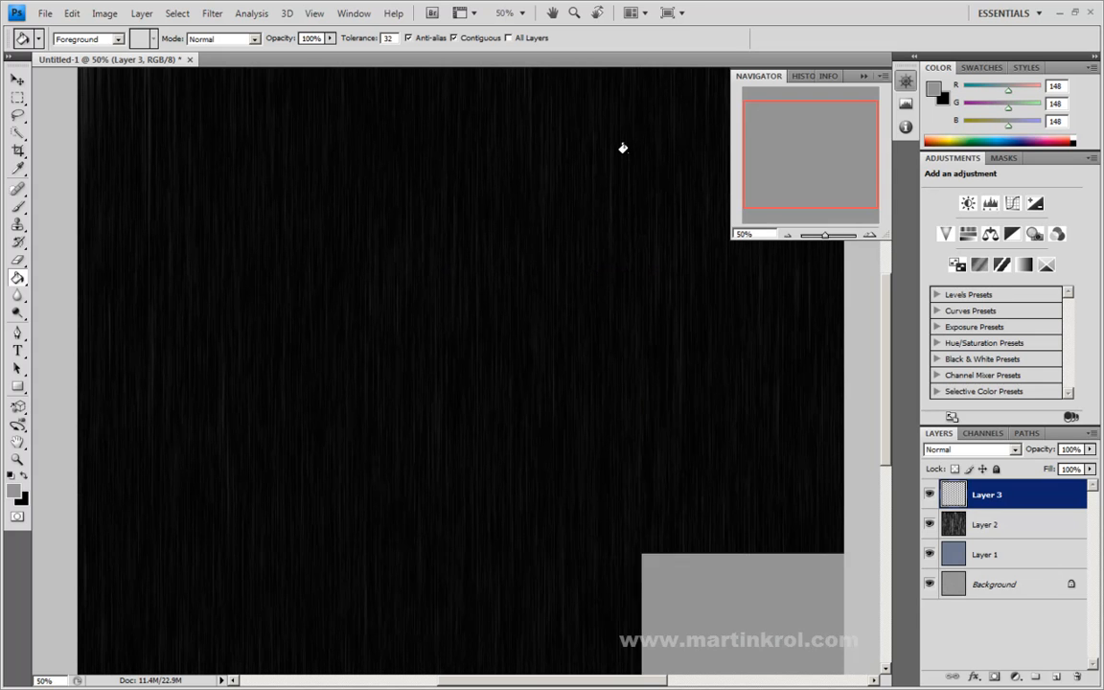
- Blend Layer 3 with Darken at 15% fill and hide Layer 2
left_click(973, 450)
left_click(972, 450)
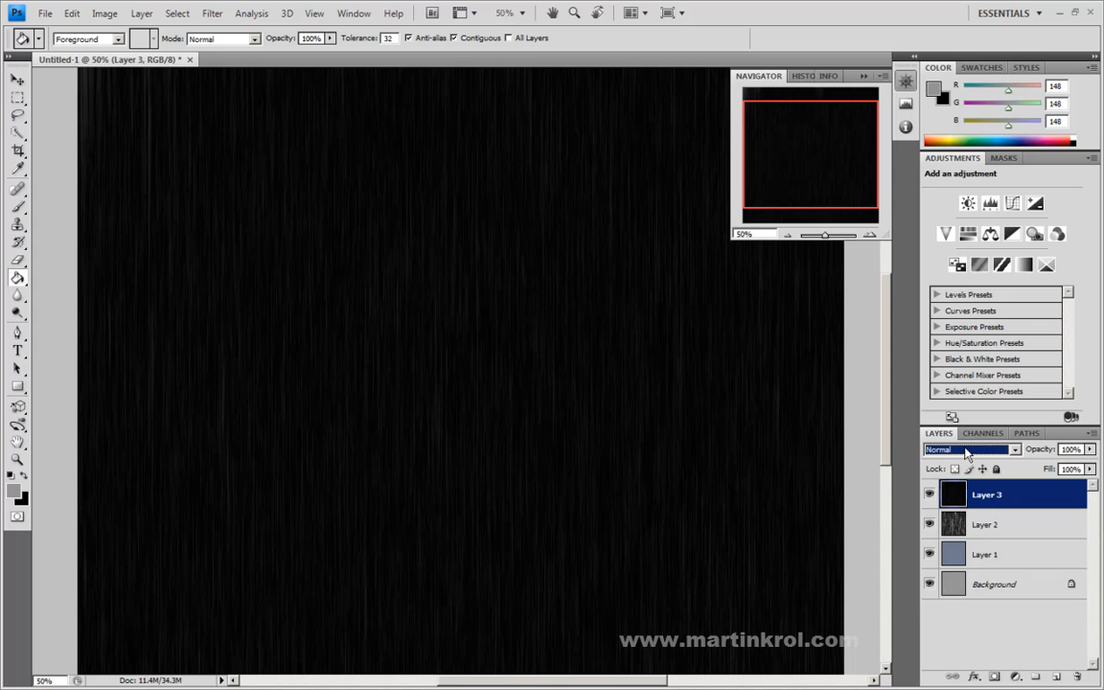
key("Down")
left_click(1089, 468)
left_click_drag(1084, 484, 1023, 486)
left_click(930, 524)
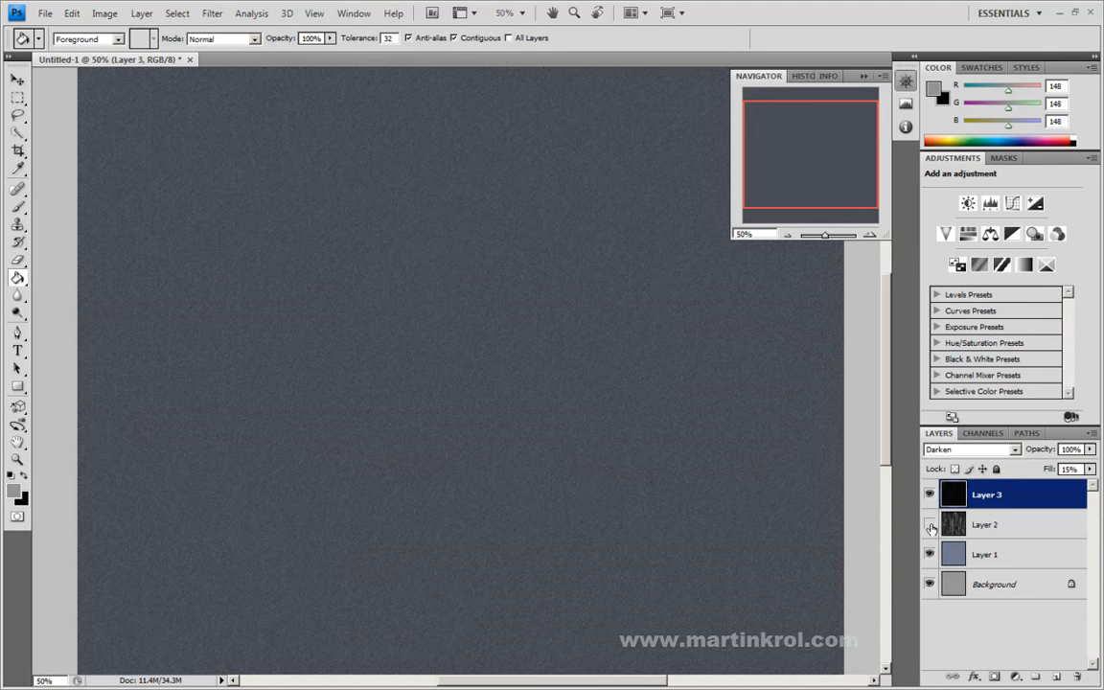
- Change the blend mode of Layer 3 to Linear Dodge (Add) and set its fill to 56%
left_click(957, 451)
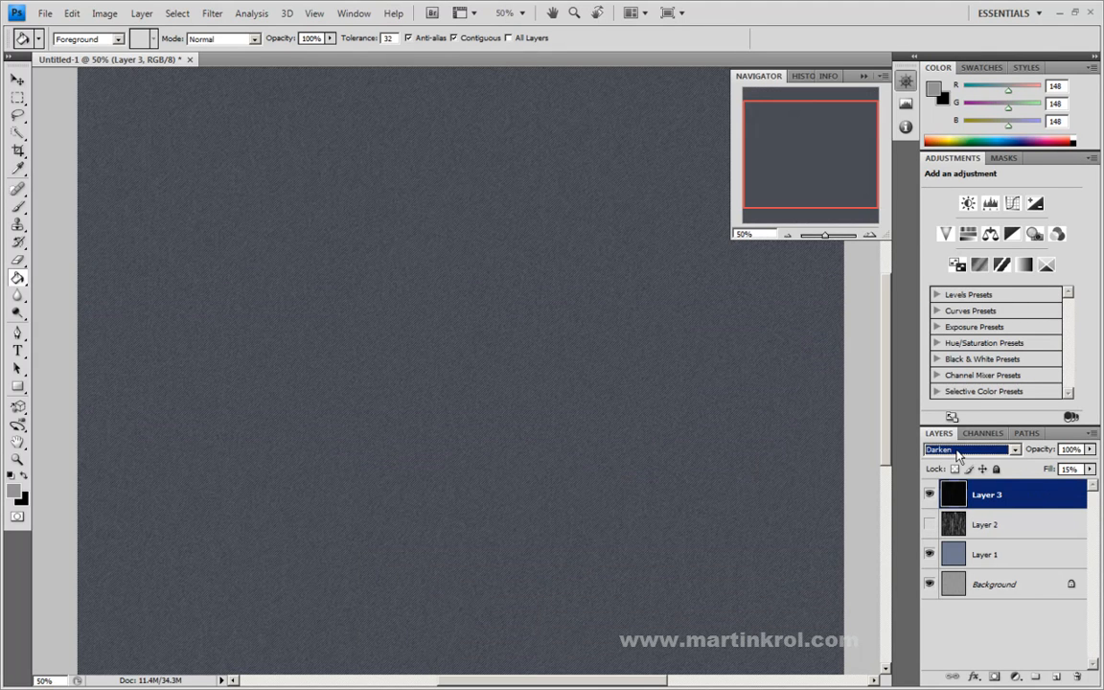
key("Down")
key("Down")
key("Down")
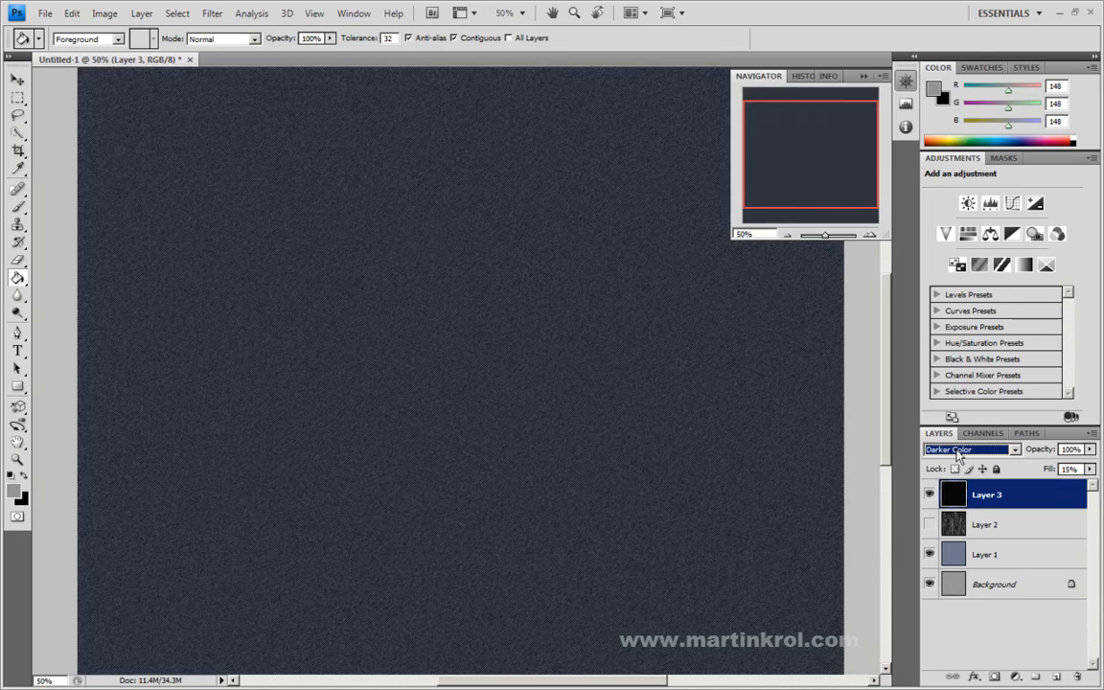
key("Down")
key("Down")
key("Down")
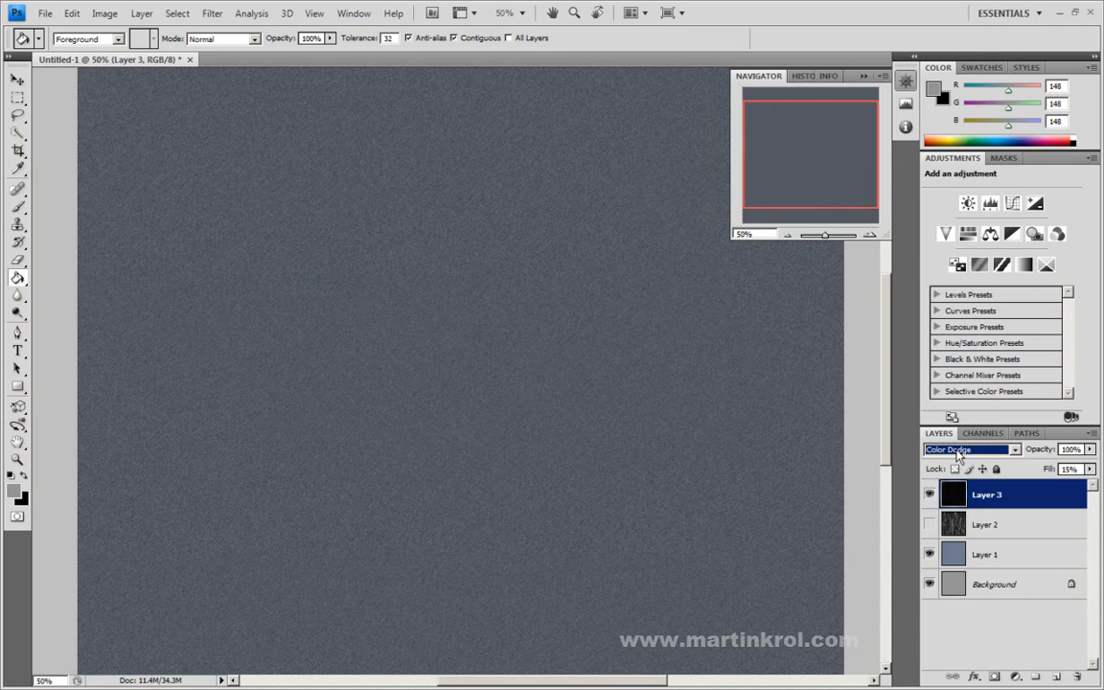
left_click_drag(1091, 476, 1061, 487)
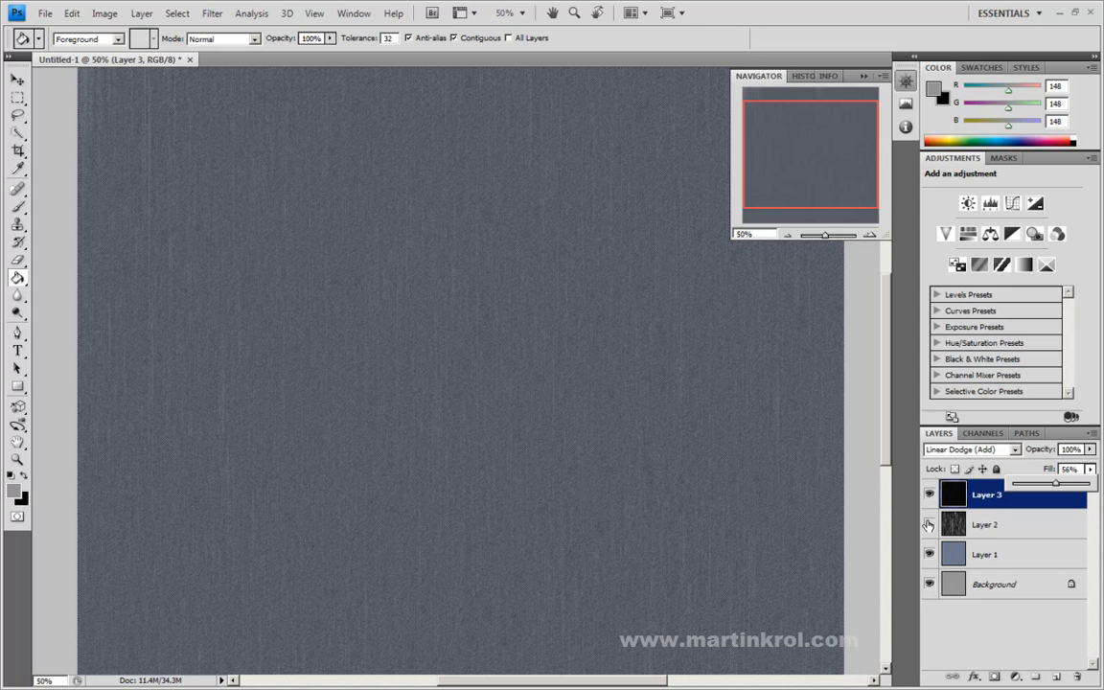
- Show Layer 2 and reduce its fill to 9%
left_click(1015, 525)
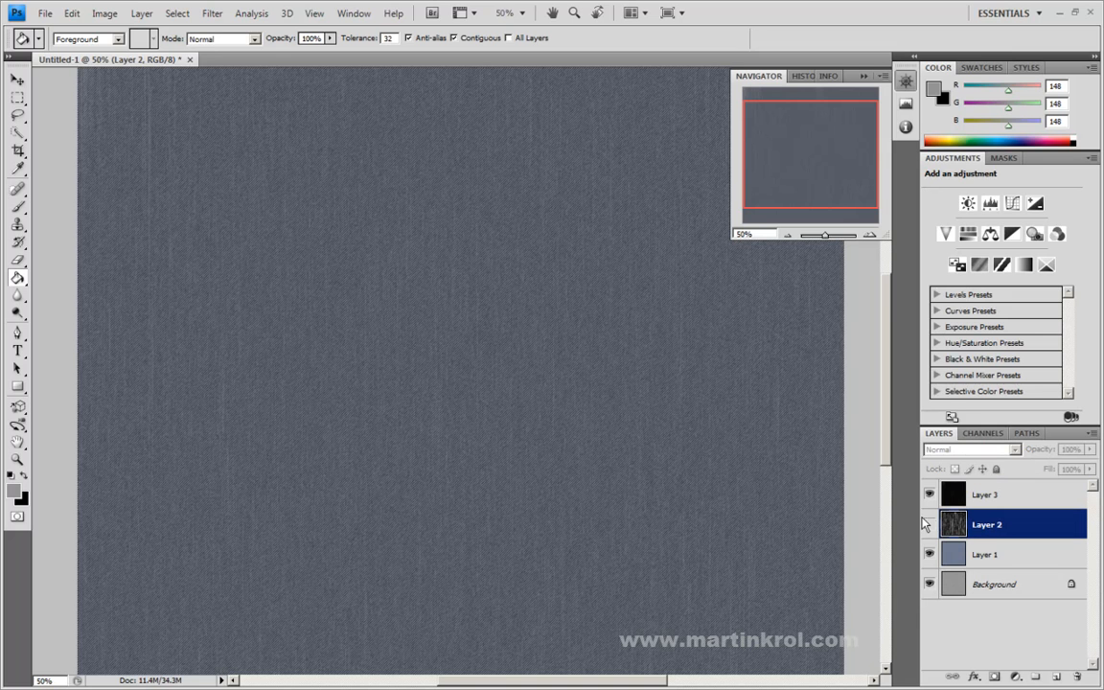
left_click(928, 524)
left_click(970, 449)
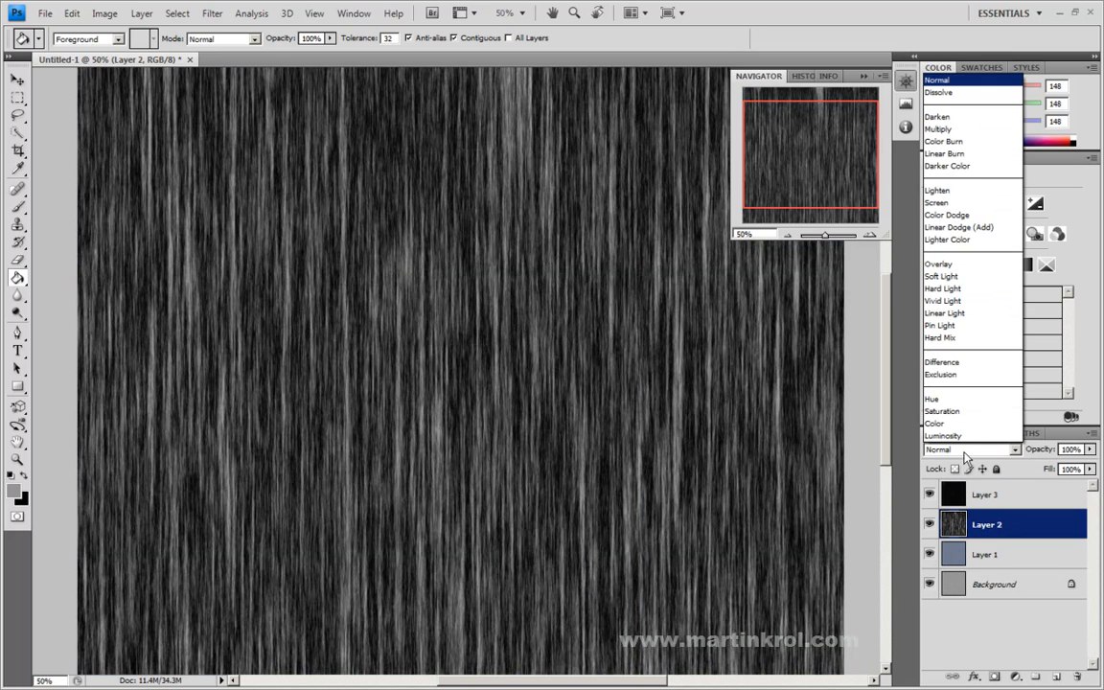
left_click(1078, 461)
left_click_drag(1091, 471, 1016, 489)
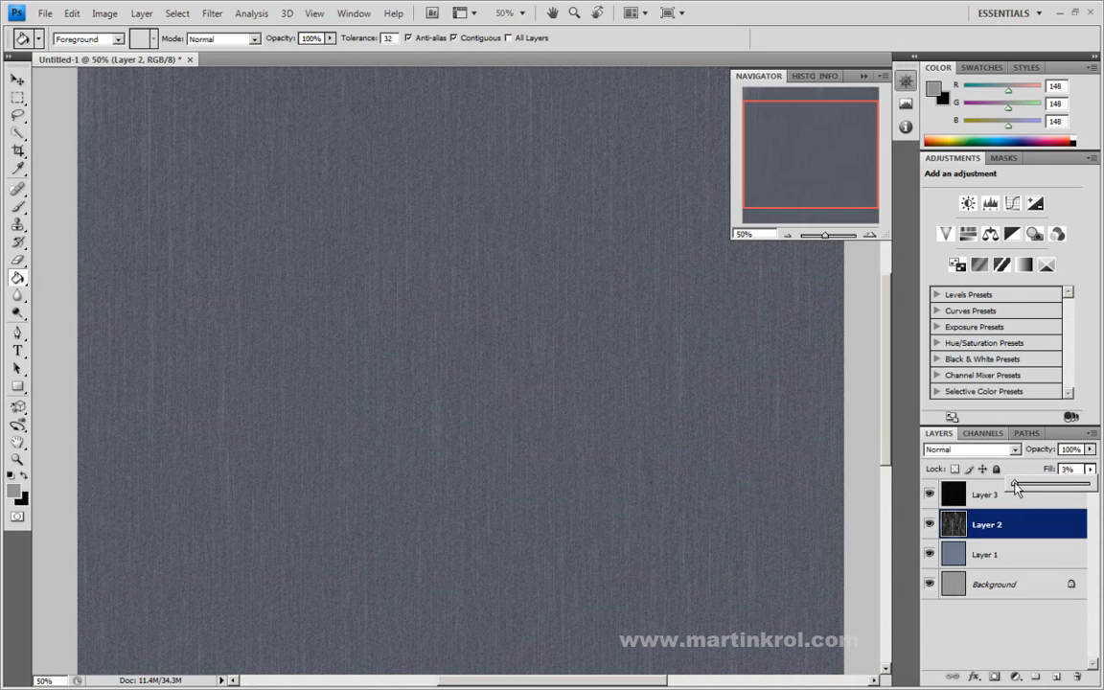
- Set the blend mode of Layer 2 to Color Burn and its fill to 4%
left_click(971, 450)
left_click(943, 318)
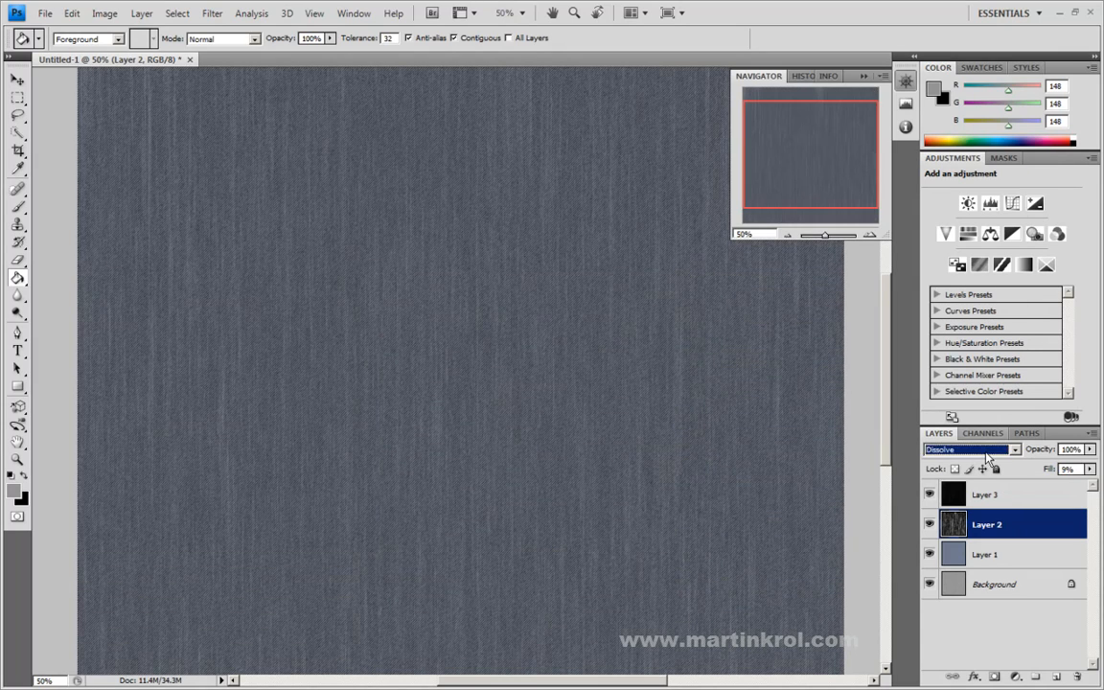
key("Down")
key("Down")
key("Down")
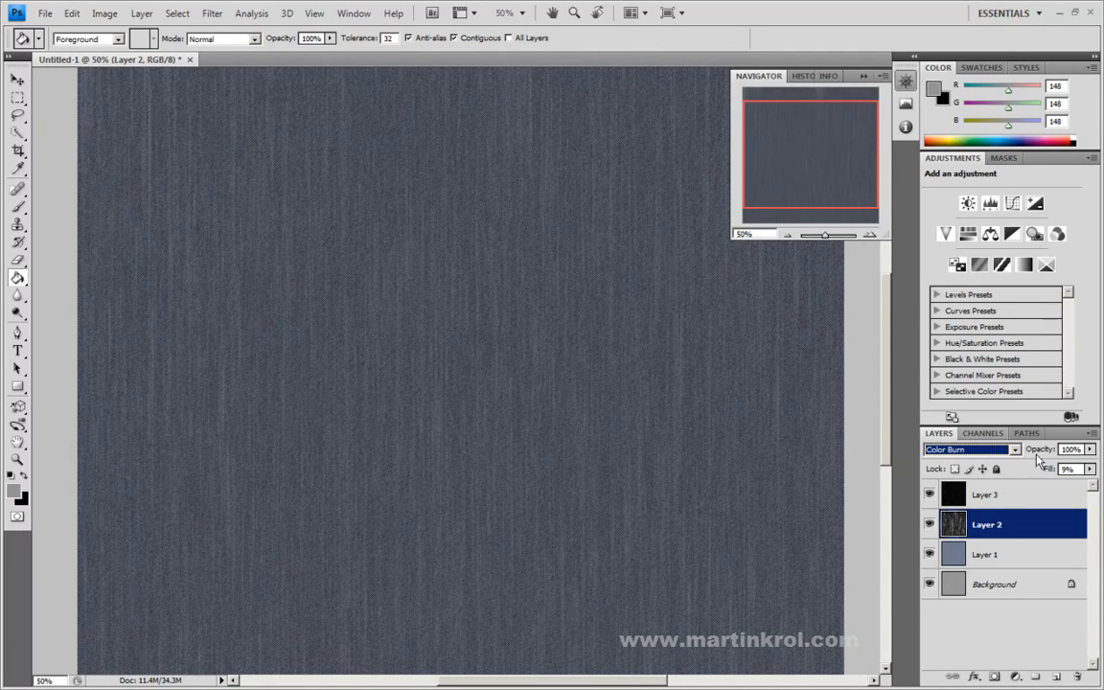
left_click(1079, 470)
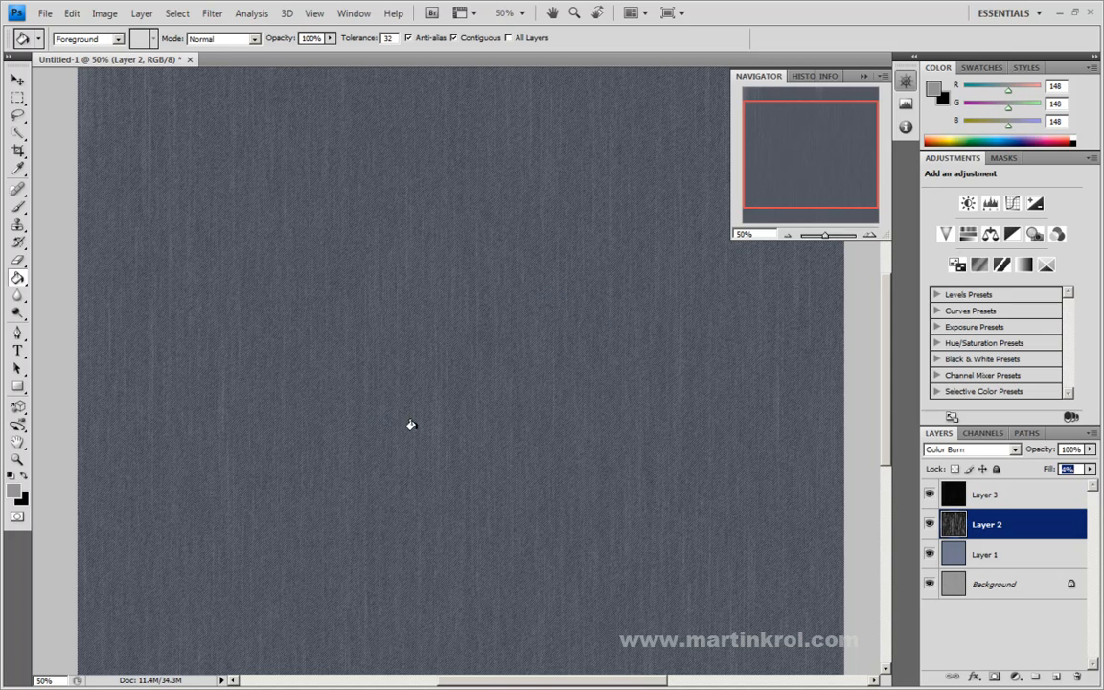
- Examine the blended denim texture at 100% and 50% magnification
left_click(870, 237)
left_click_drag(830, 171, 823, 154)
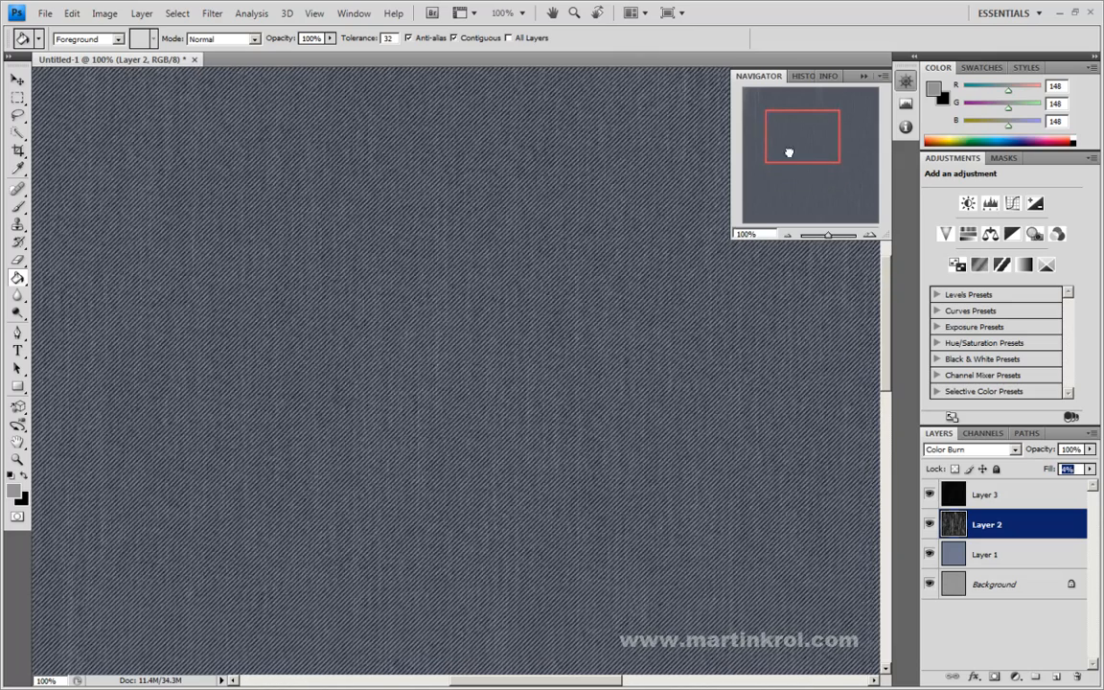
mouse_move(789, 148)
left_mouse_down()
mouse_move(801, 177)
mouse_move(807, 145)
mouse_move(806, 154)
left_mouse_up()
left_click(788, 235)
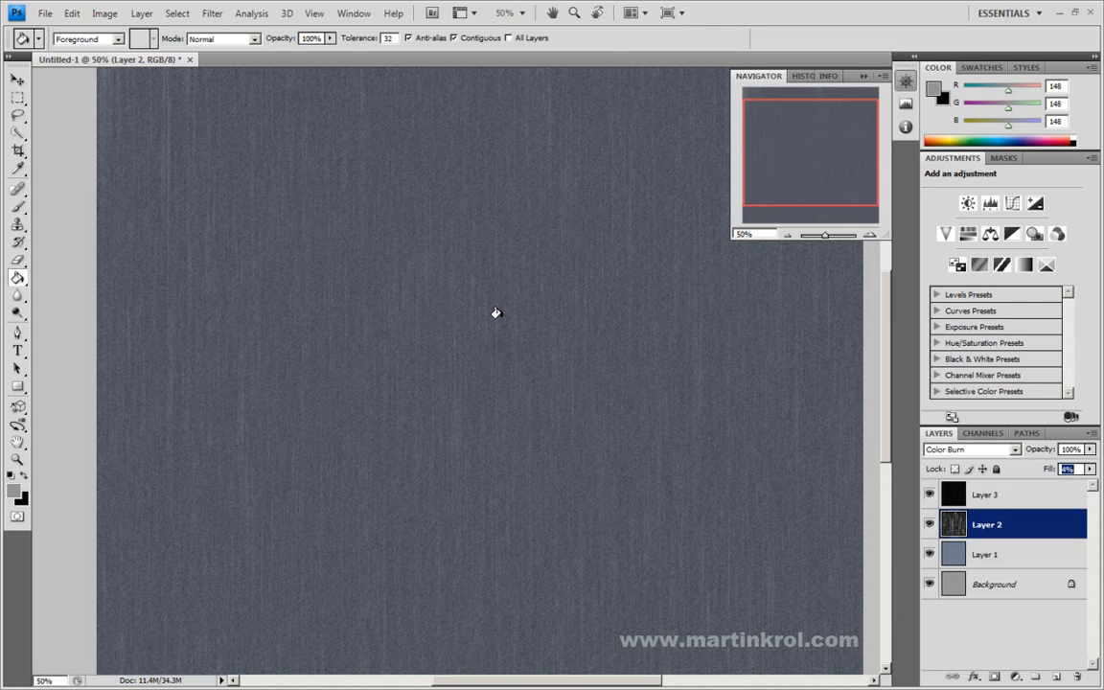
left_click(44, 14)
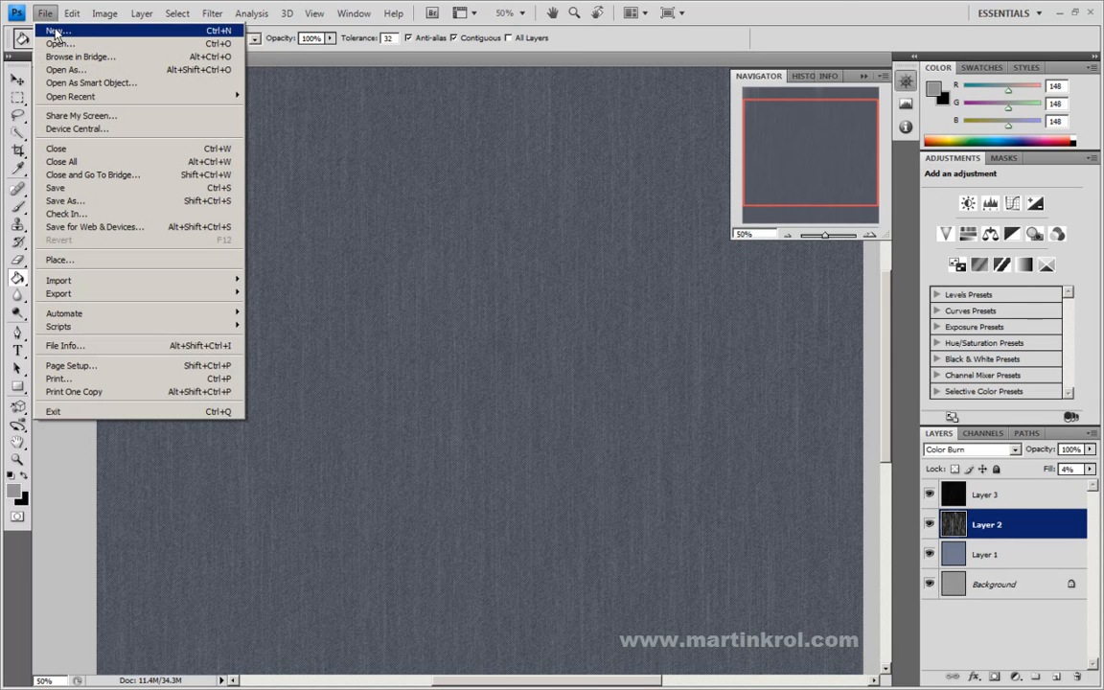
left_click(835, 4)
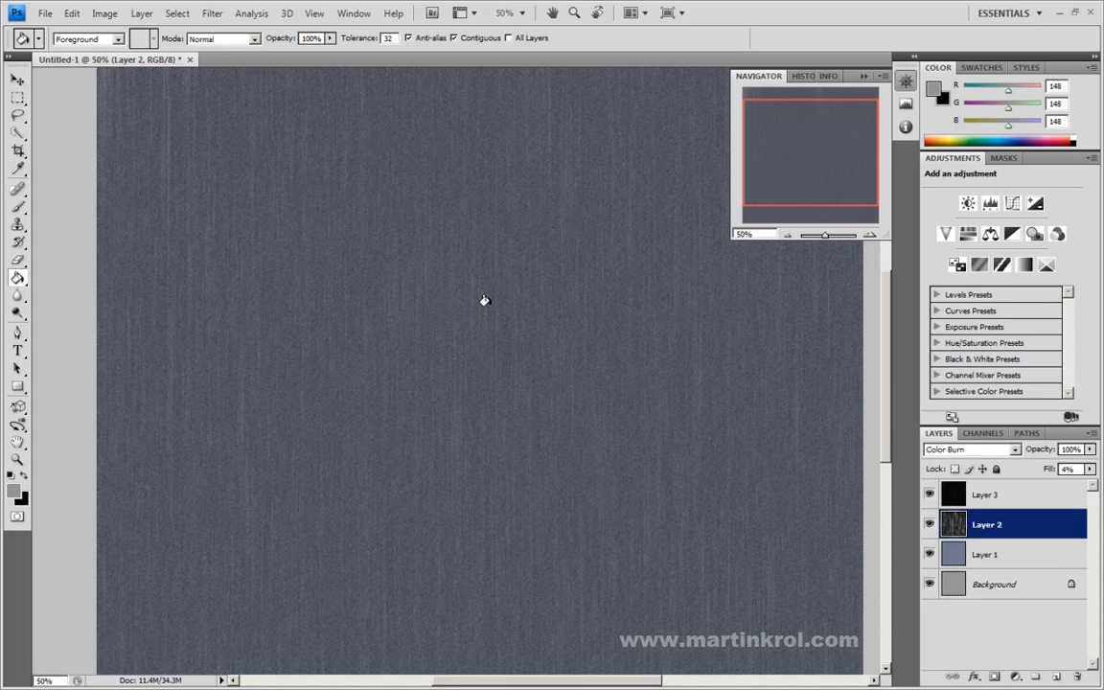
mouse_move(813, 176)
left_mouse_down()
mouse_move(811, 195)
mouse_move(803, 170)
left_mouse_up()
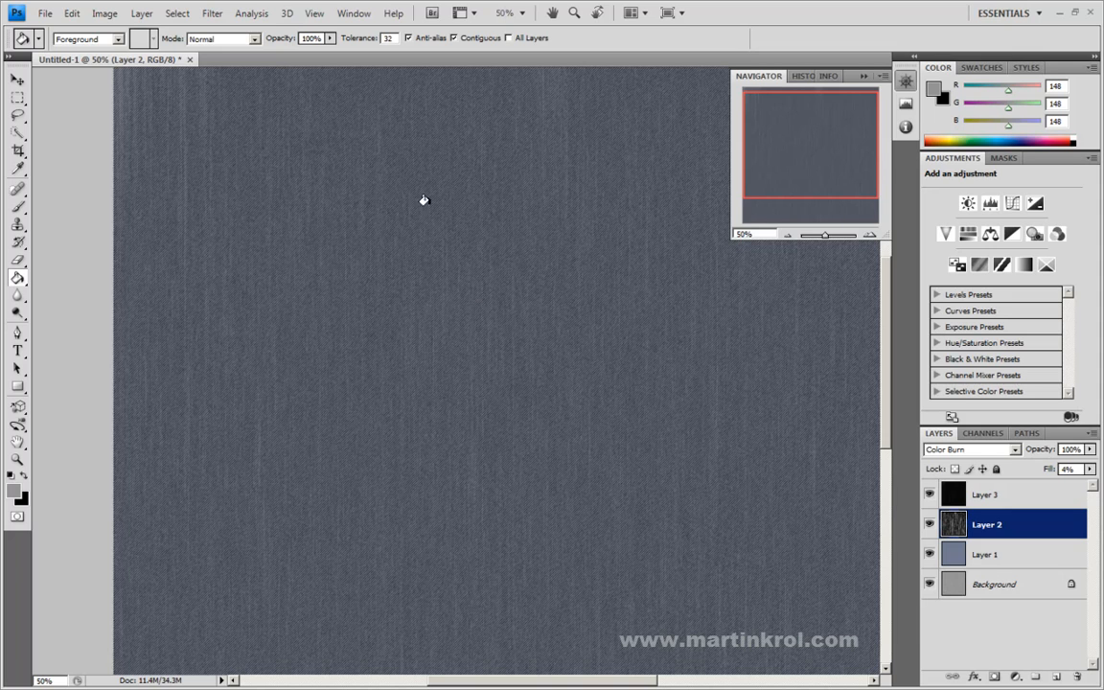
- Create a new grayscale document 2000 pixels wide and 2000 pixels high with a white background
left_click(45, 14)
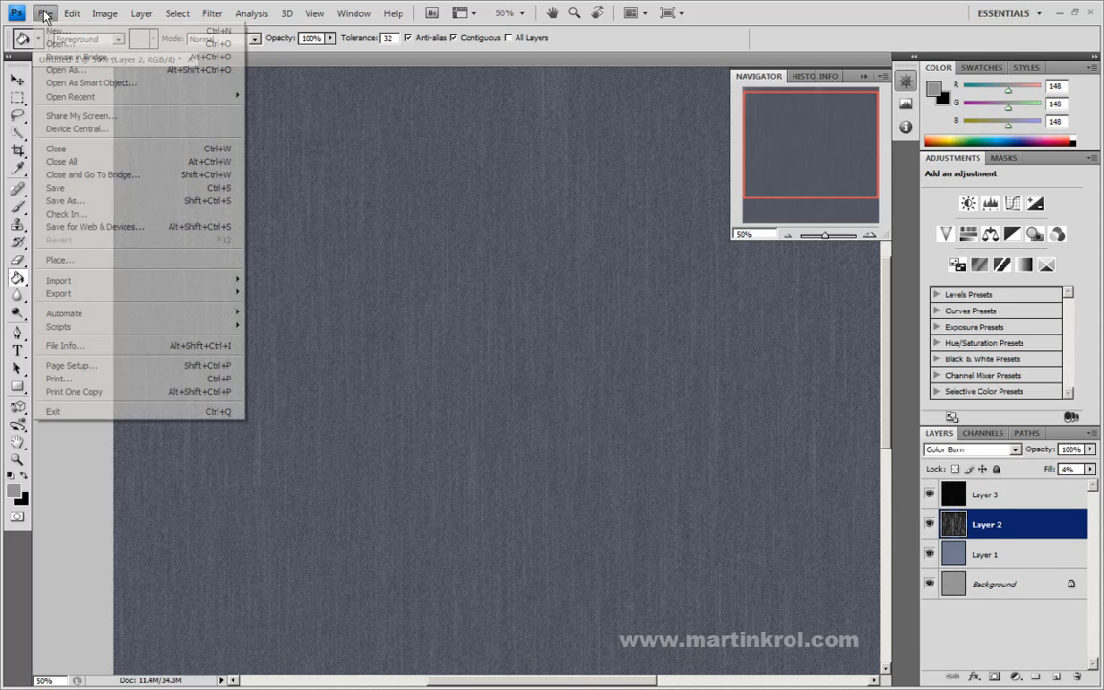
left_click(54, 32)
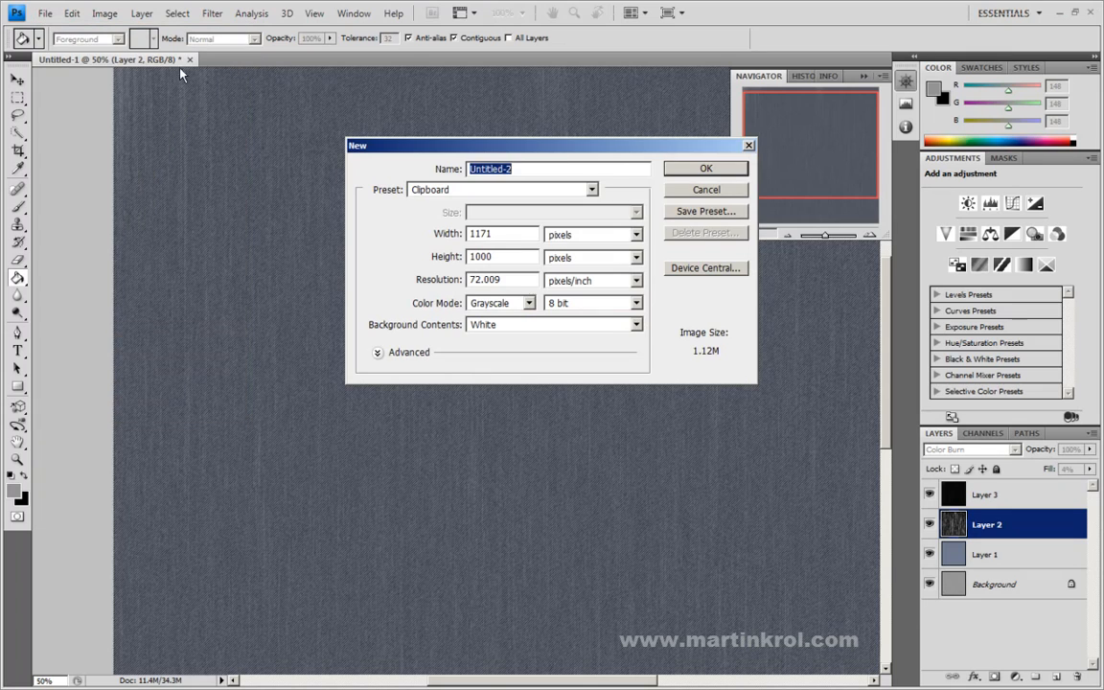
double_click(468, 233)
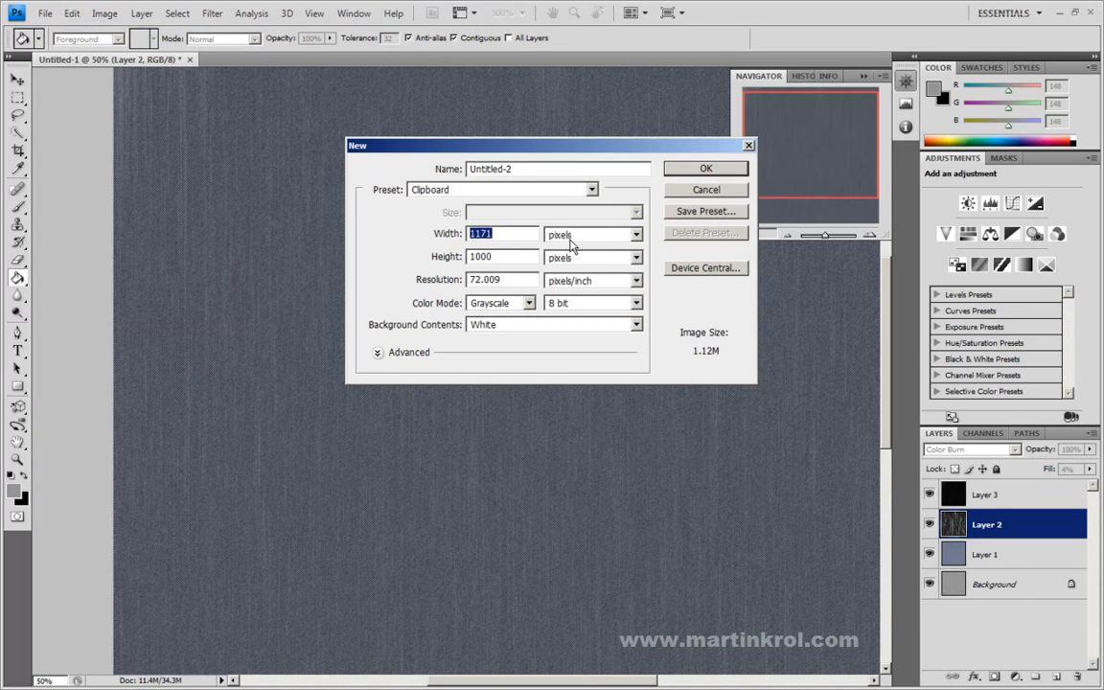
type("2000")
key("Tab")
key("Tab")
type("2000")
key("Return")
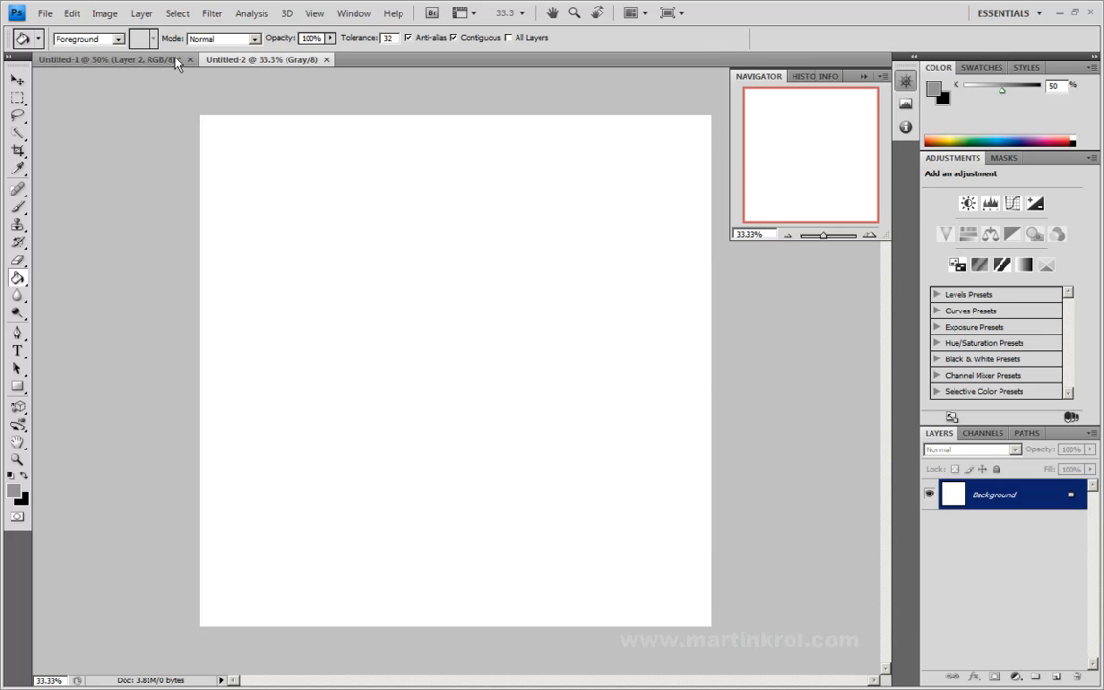
left_click(48, 15)
left_click(58, 30)
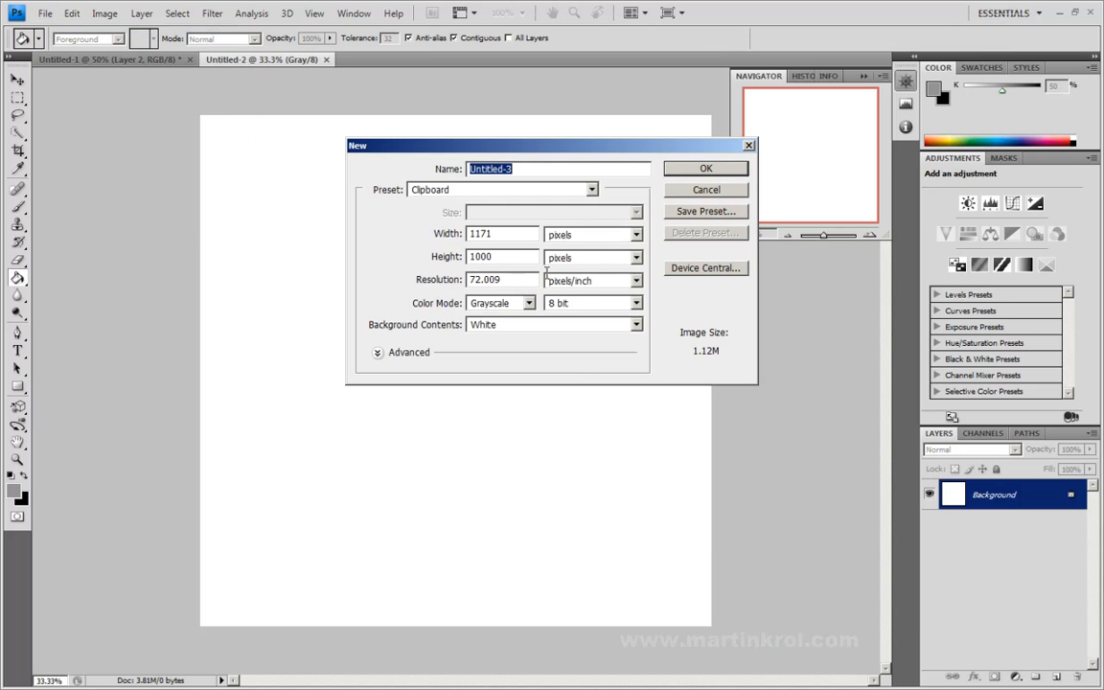
left_click_drag(470, 153, 427, 187)
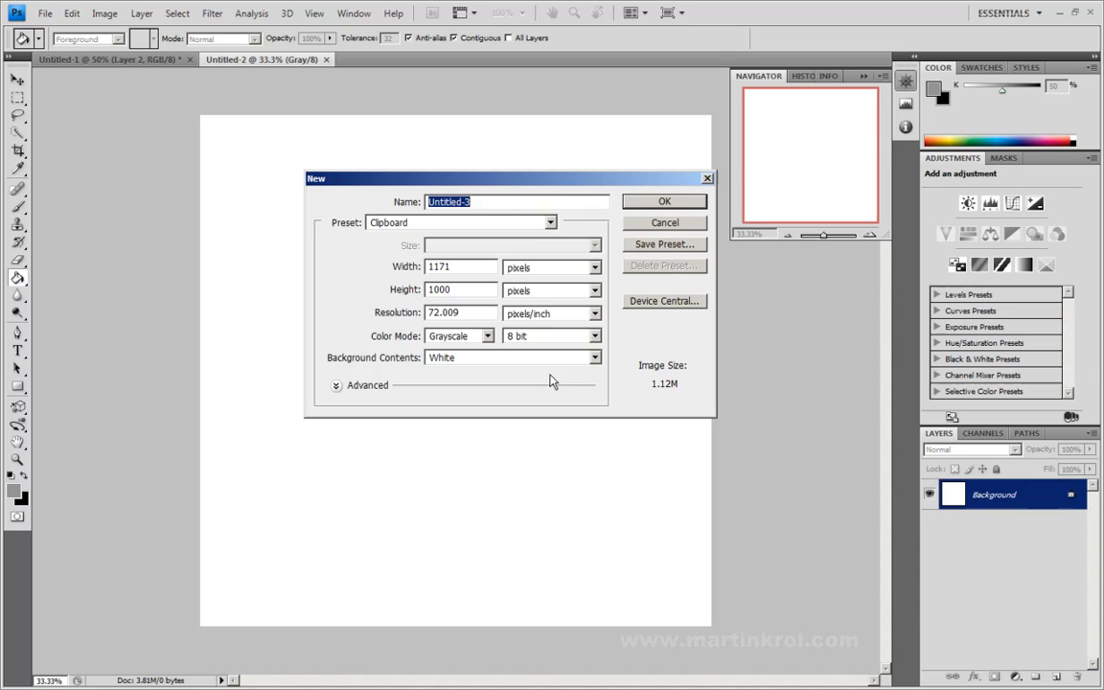
left_click(530, 338)
left_click(537, 349)
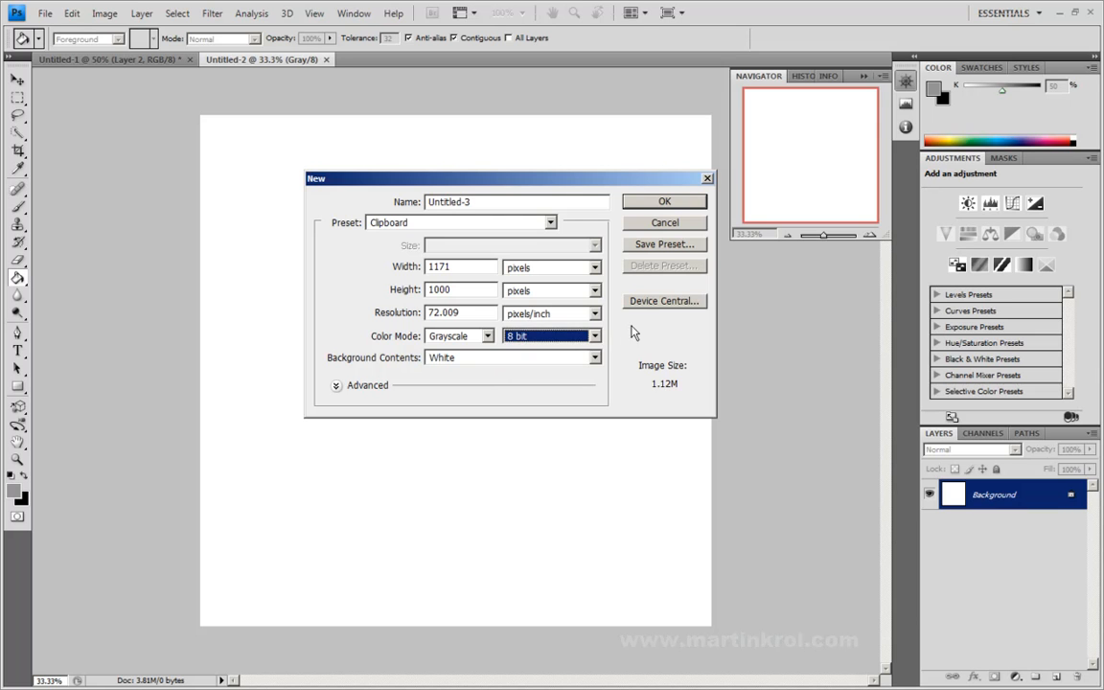
left_click(661, 226)
- Apply a Halftone Pattern to the white background with size 1, contrast 2 and the Dot pattern type
left_click(212, 14)
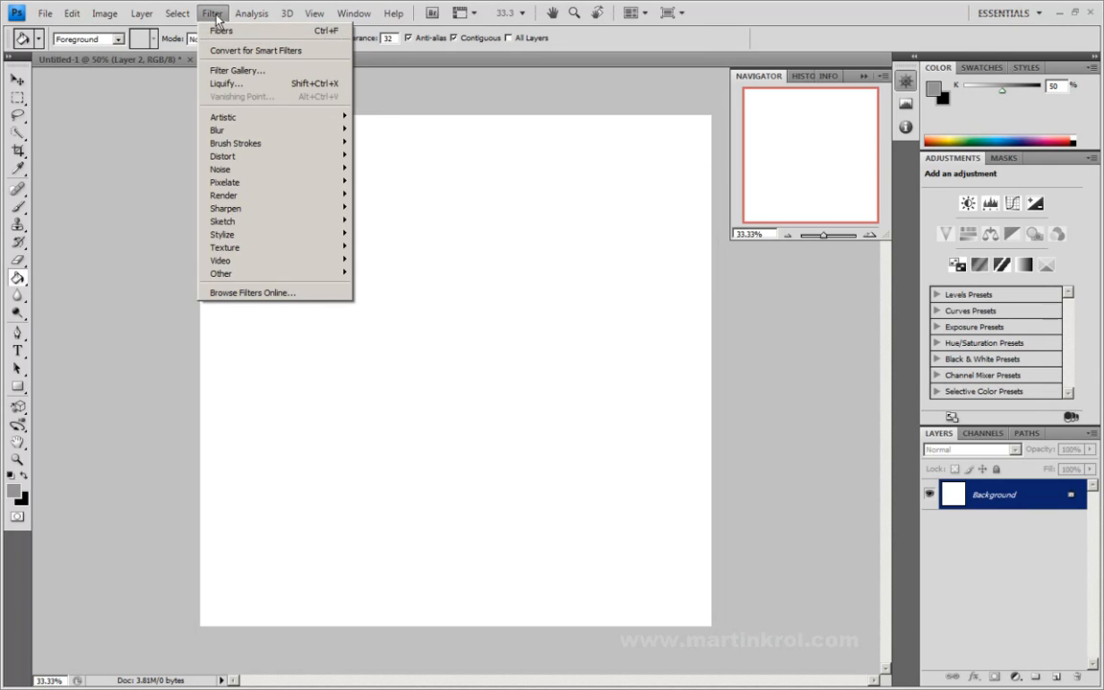
mouse_move(233, 188)
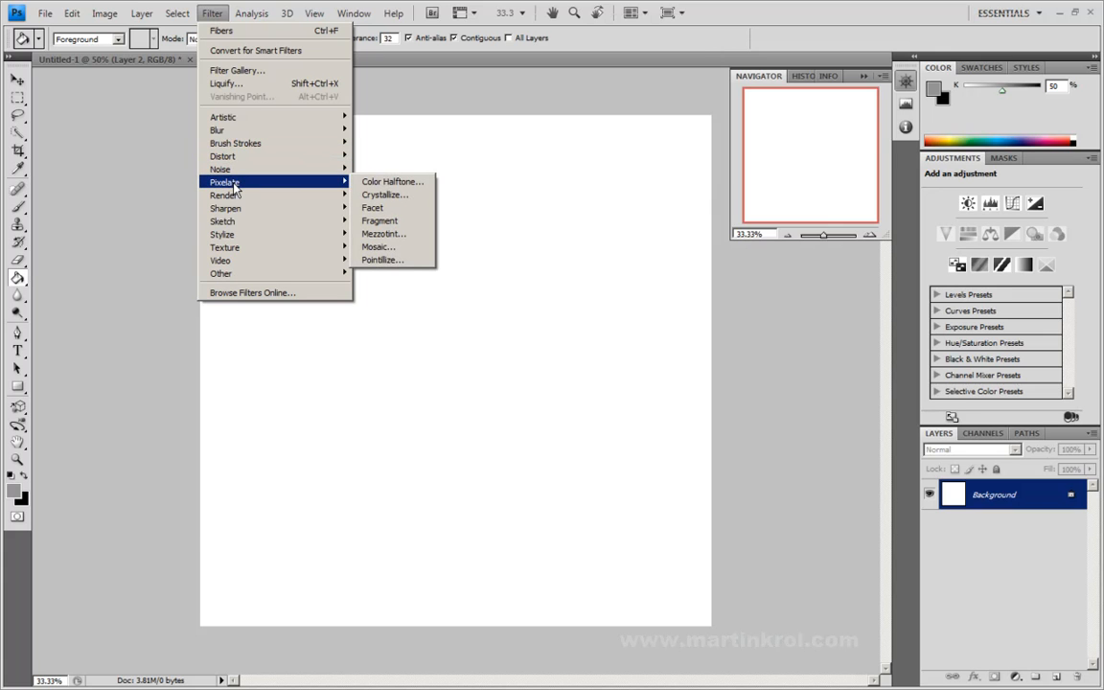
mouse_move(271, 226)
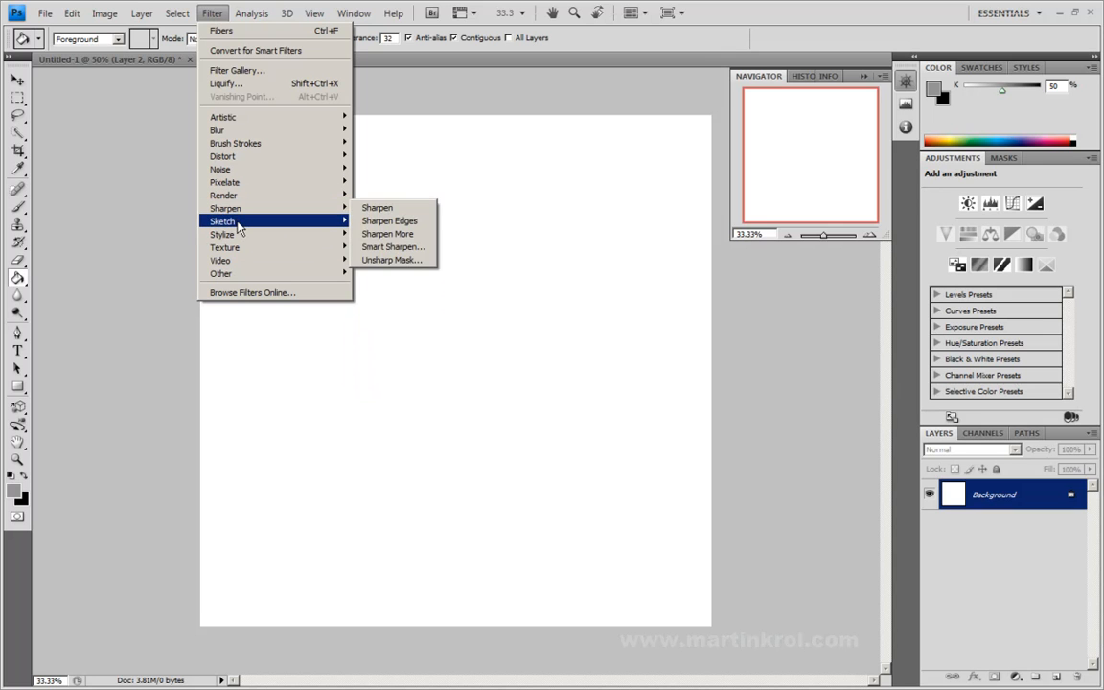
left_click(419, 299)
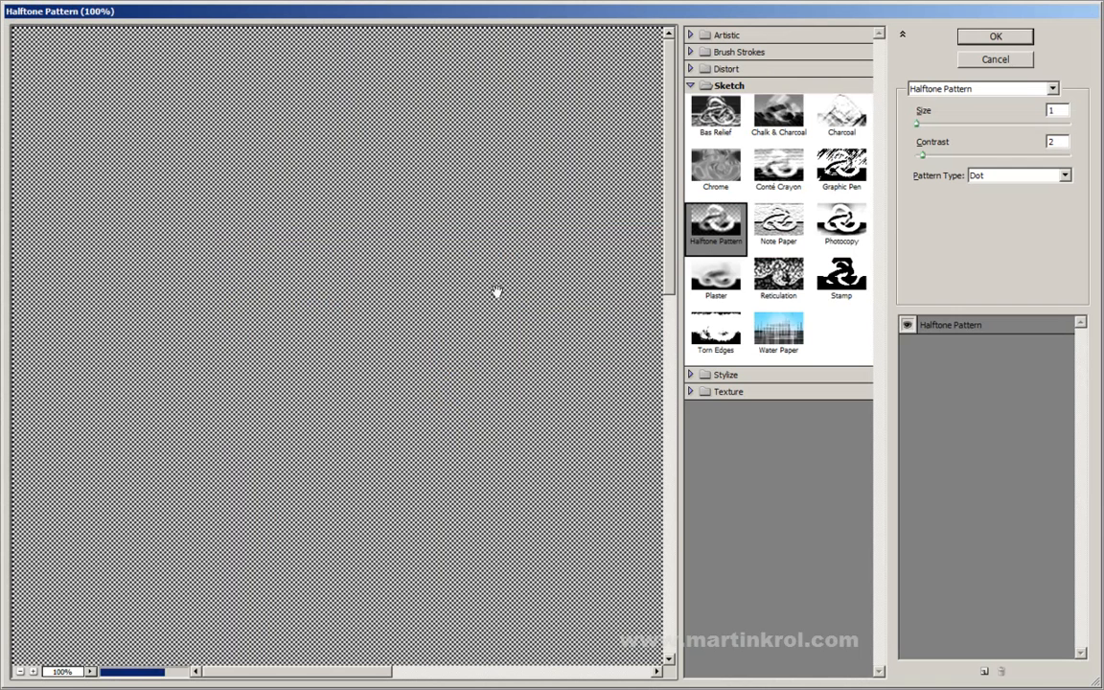
left_click(995, 37)
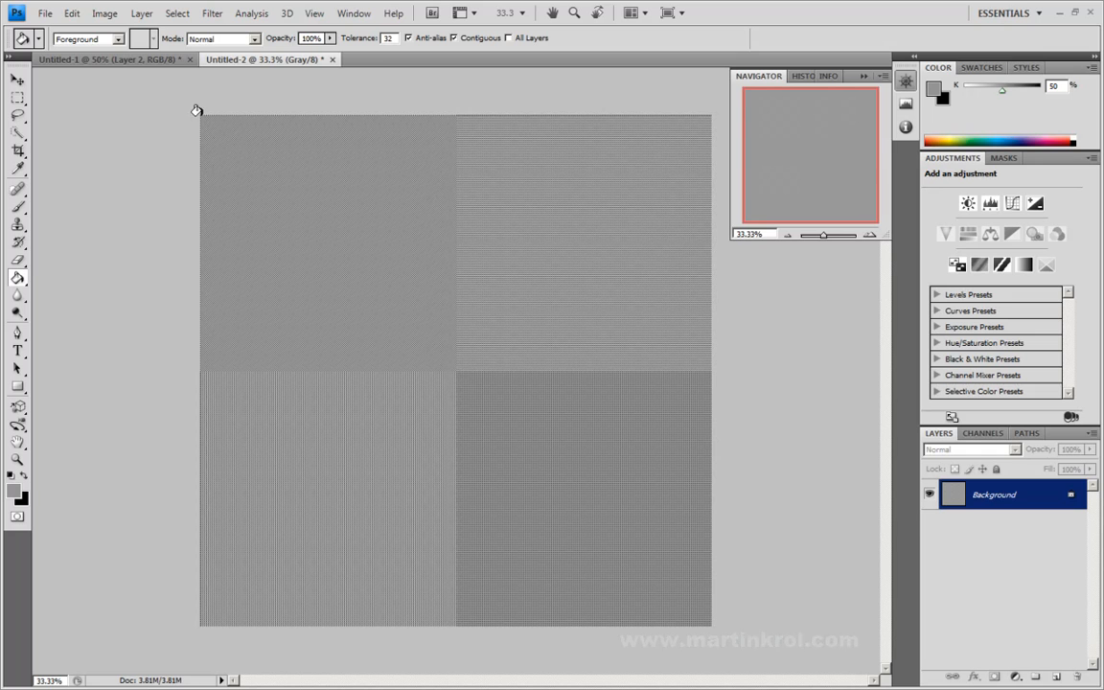
- Add Gaussian noise of 14.21% to the halftone pattern
left_click(872, 235)
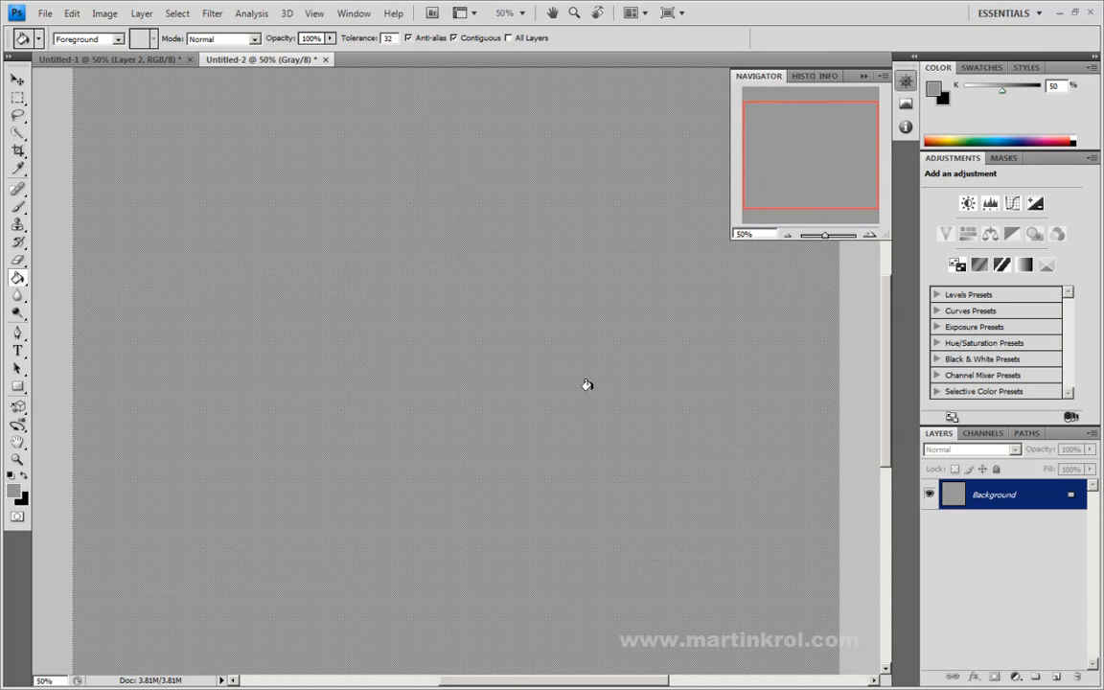
left_click(212, 13)
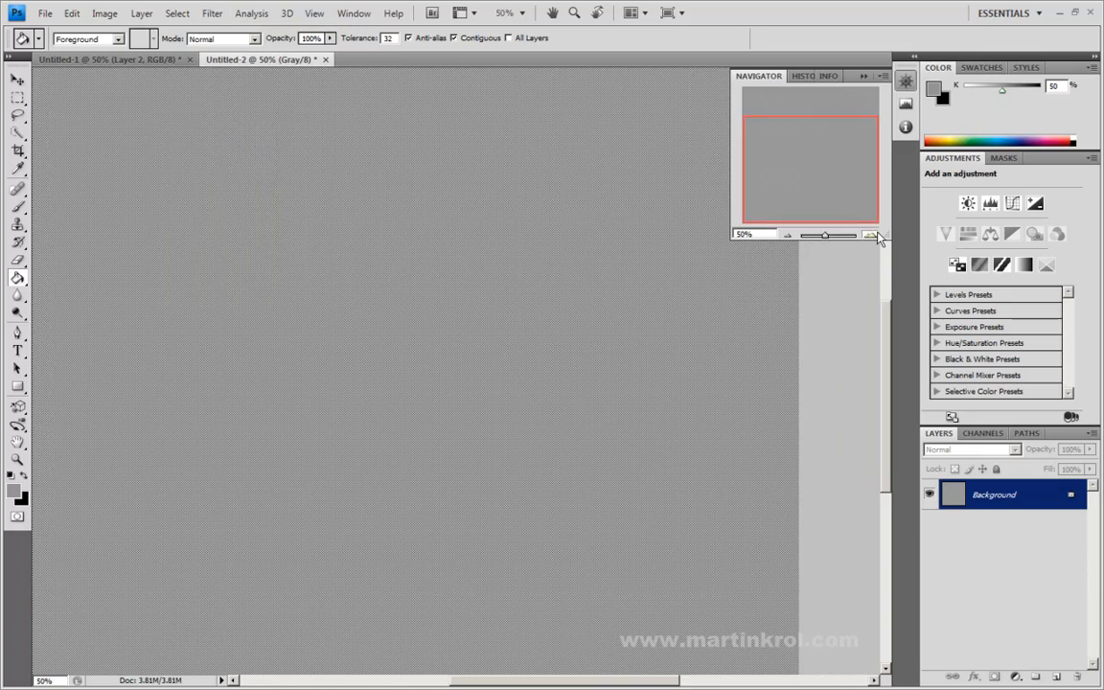
left_click(872, 235)
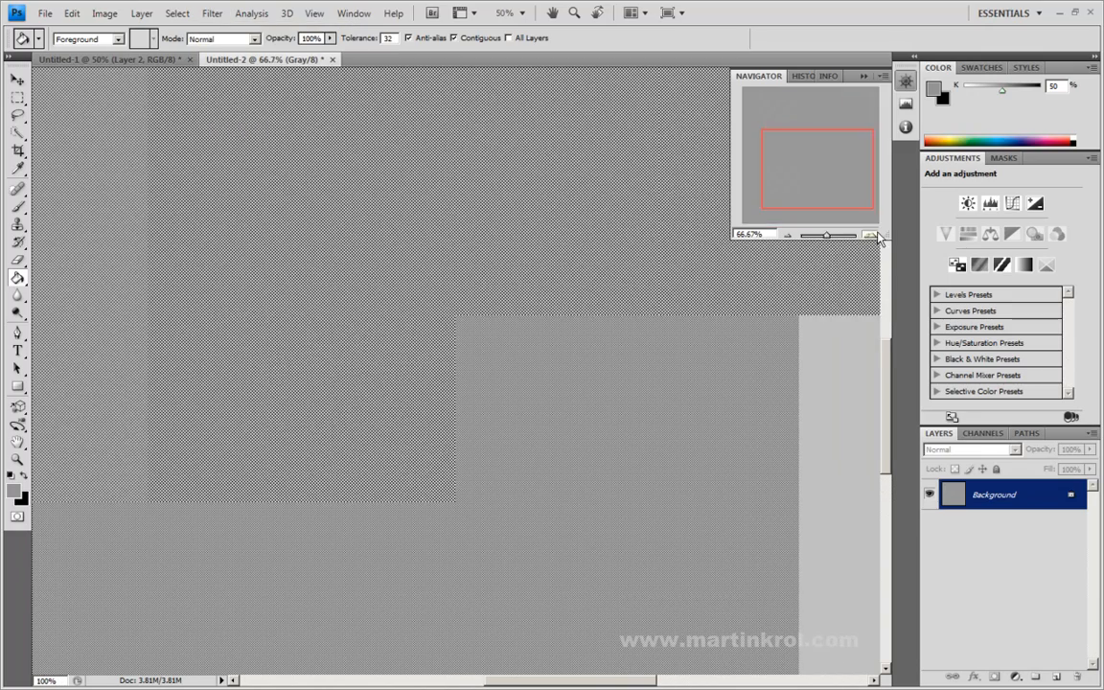
left_click(872, 235)
left_click(212, 13)
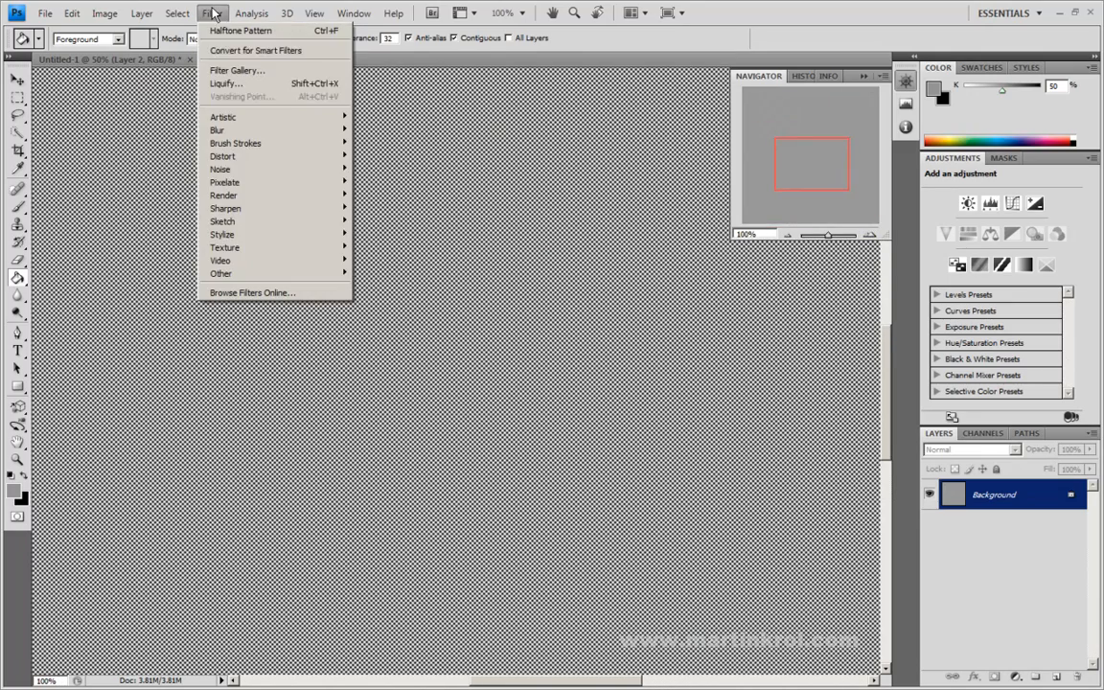
mouse_move(328, 169)
left_click(381, 169)
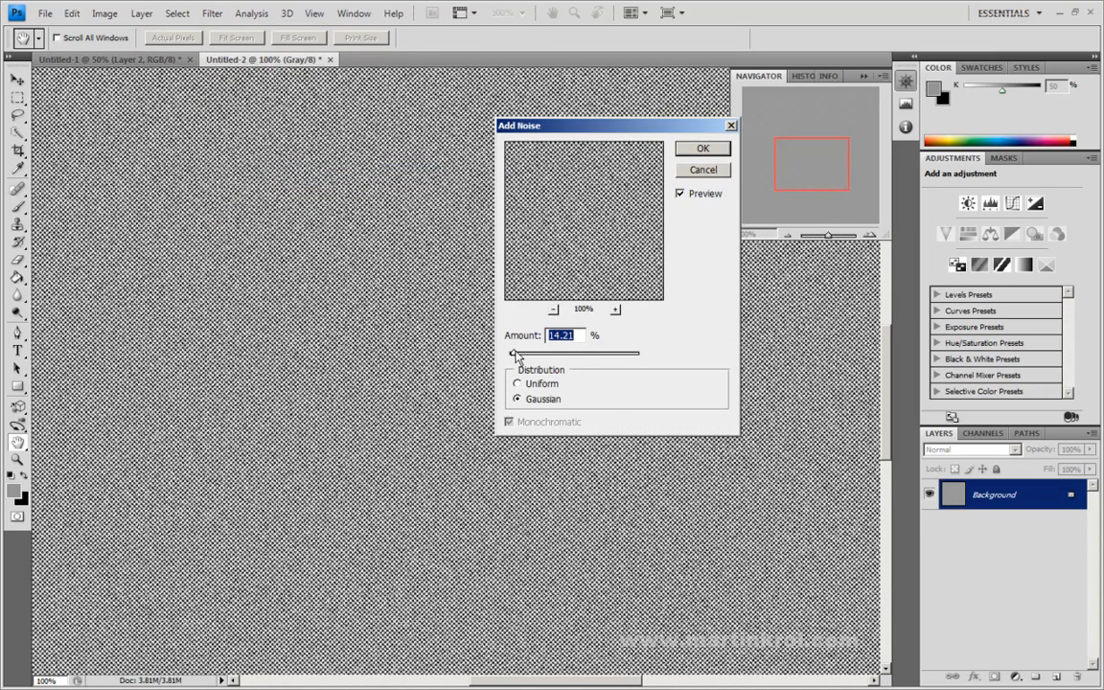
left_click(703, 148)
key("g")
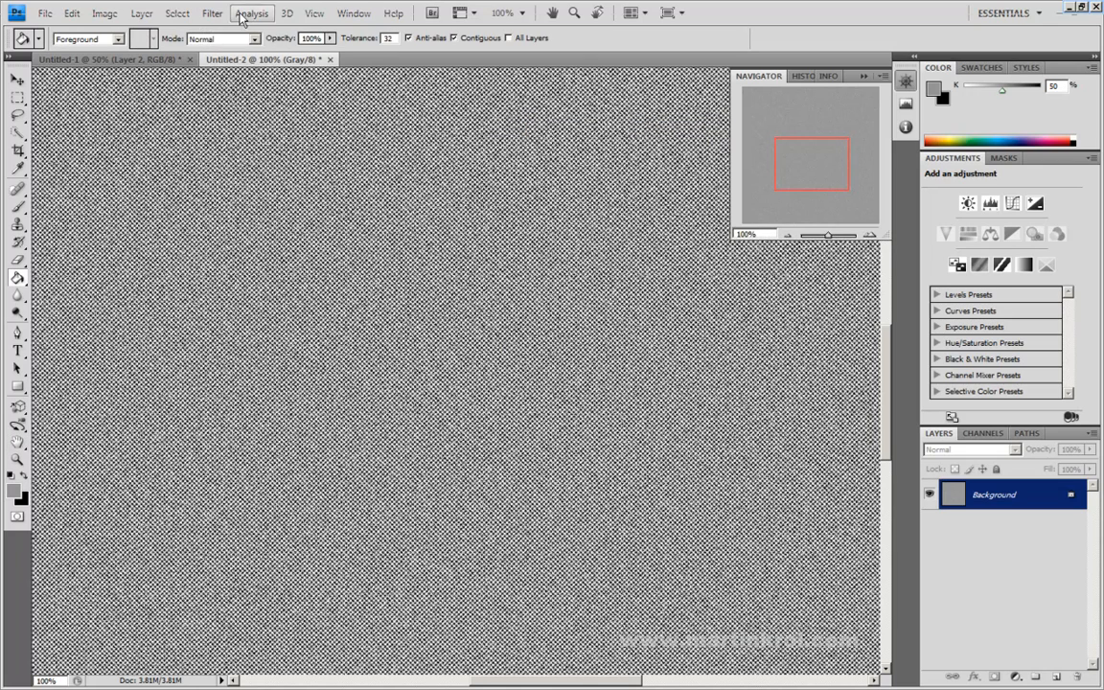
- Apply a Motion Blur to the noisy pattern at a 45° angle with a distance of 5 pixels
left_click(223, 12)
mouse_move(228, 173)
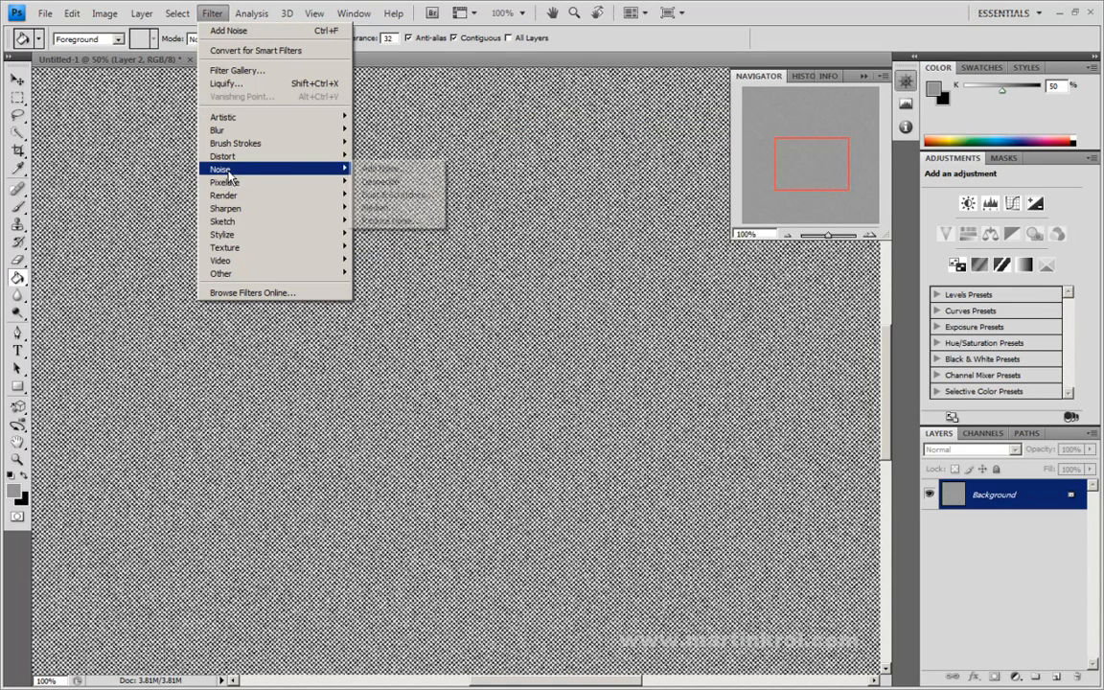
mouse_move(215, 128)
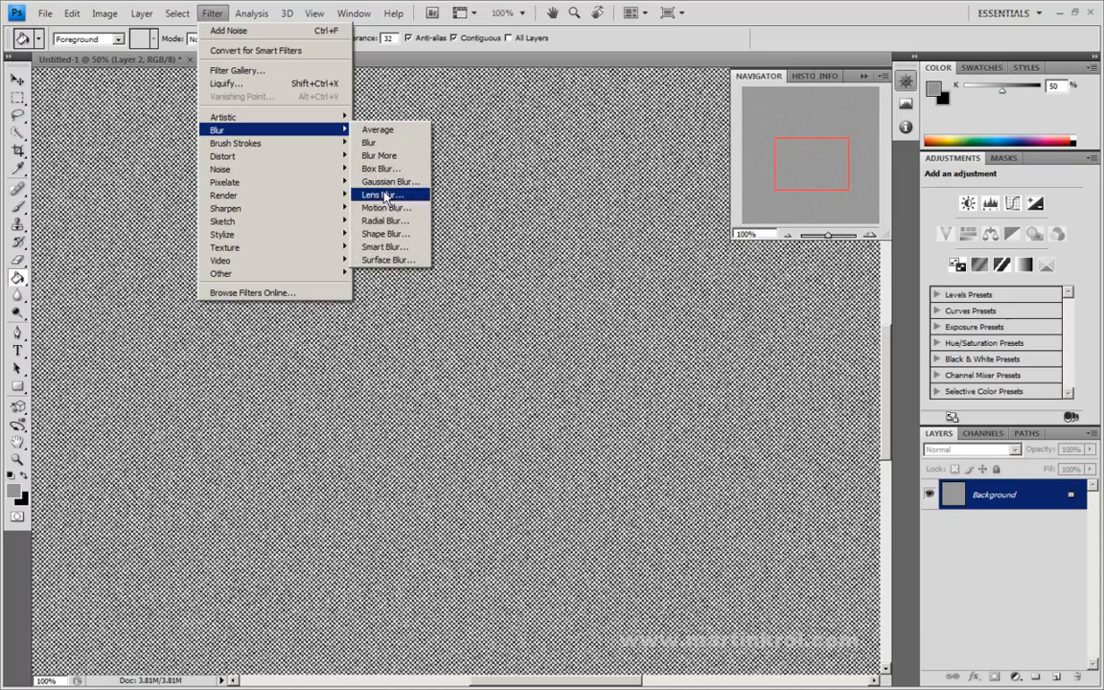
left_click(383, 207)
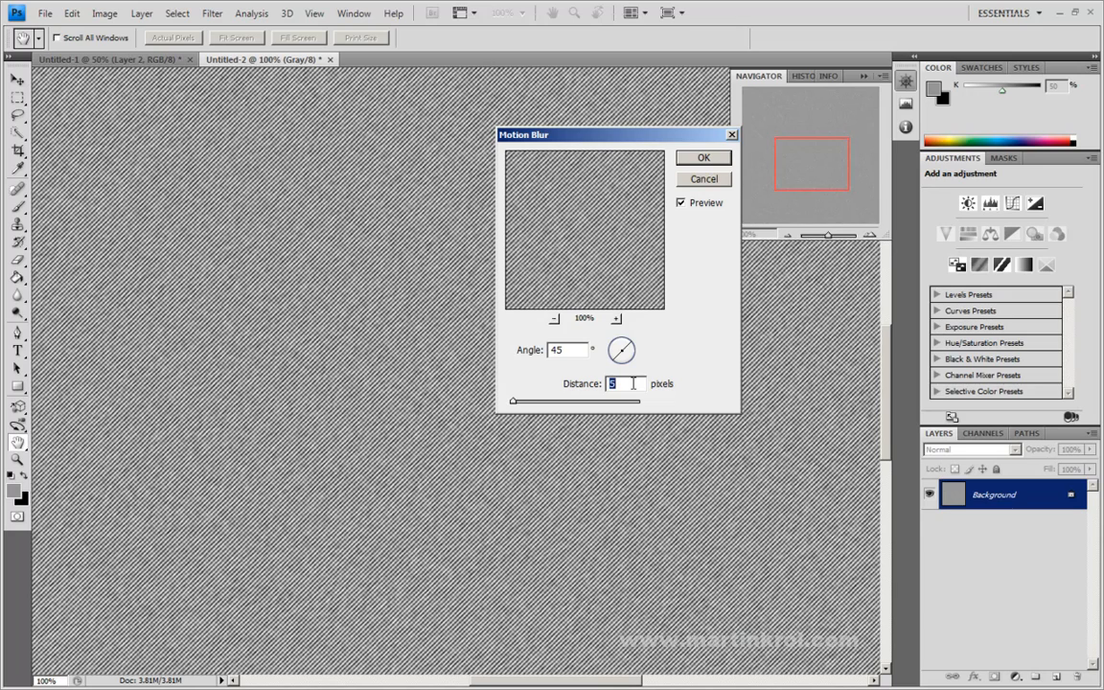
left_click(692, 157)
key("g")
left_click(869, 234)
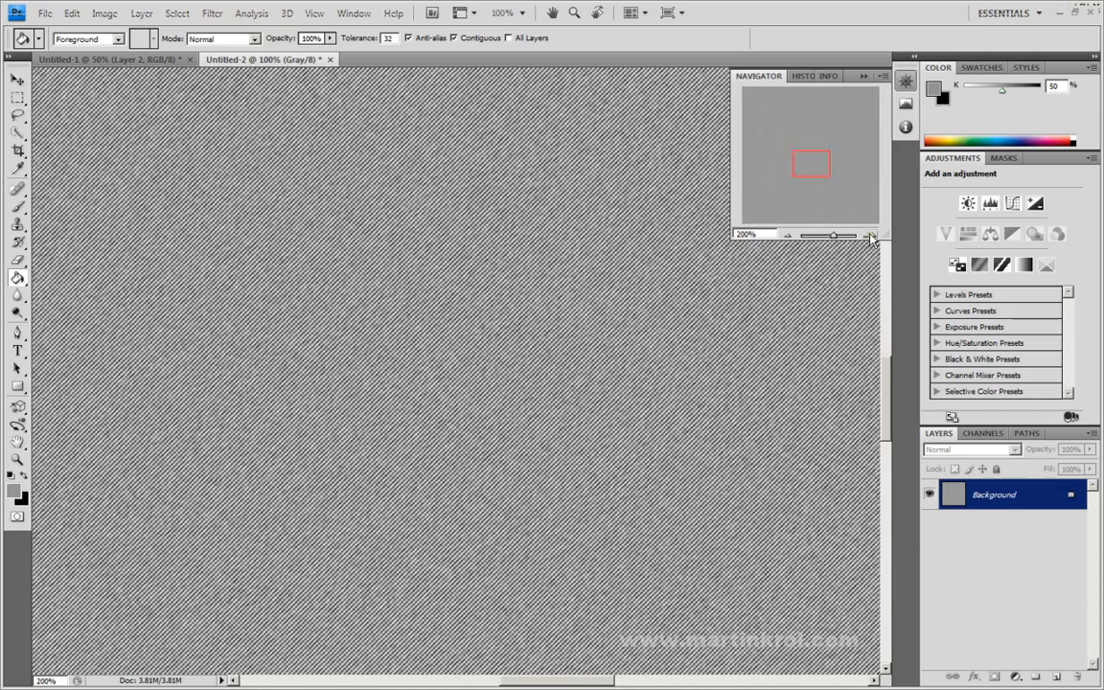
left_click(870, 235)
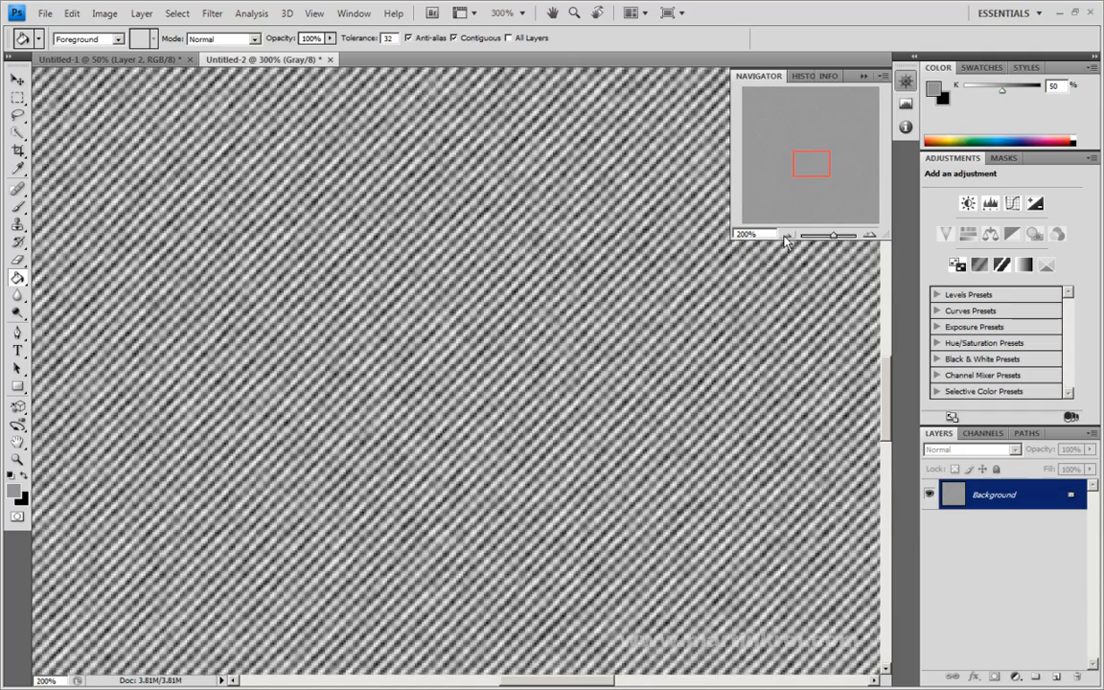
key("ctrl+minus")
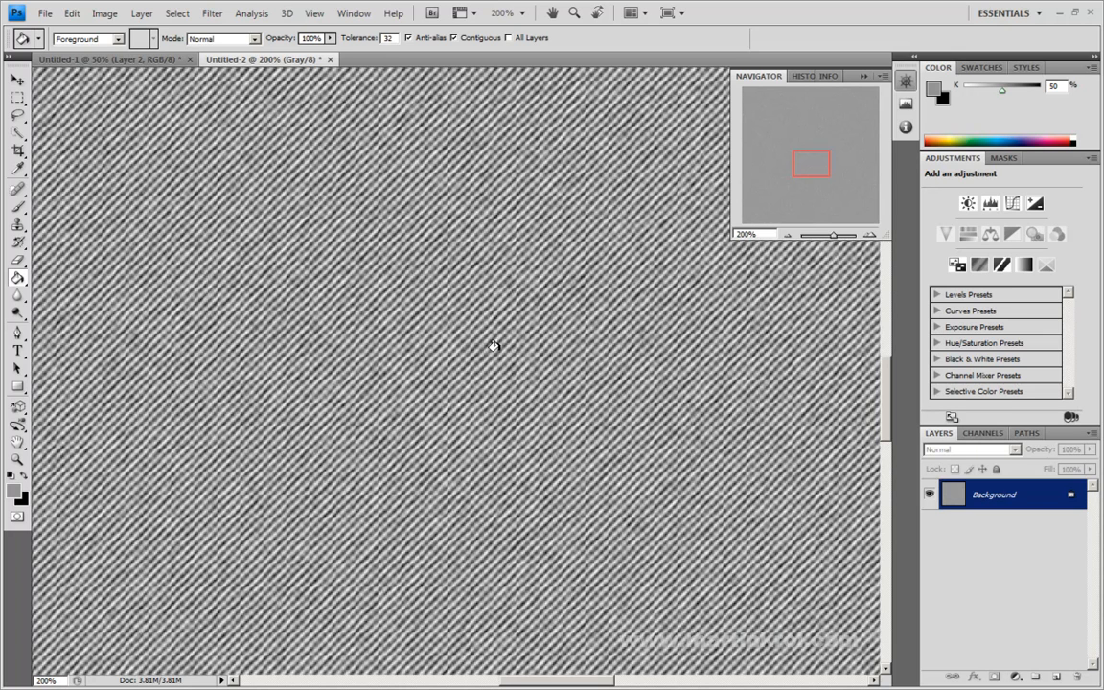
- Convert the background into a regular layer named Layer 0 and duplicate it
left_click(786, 235)
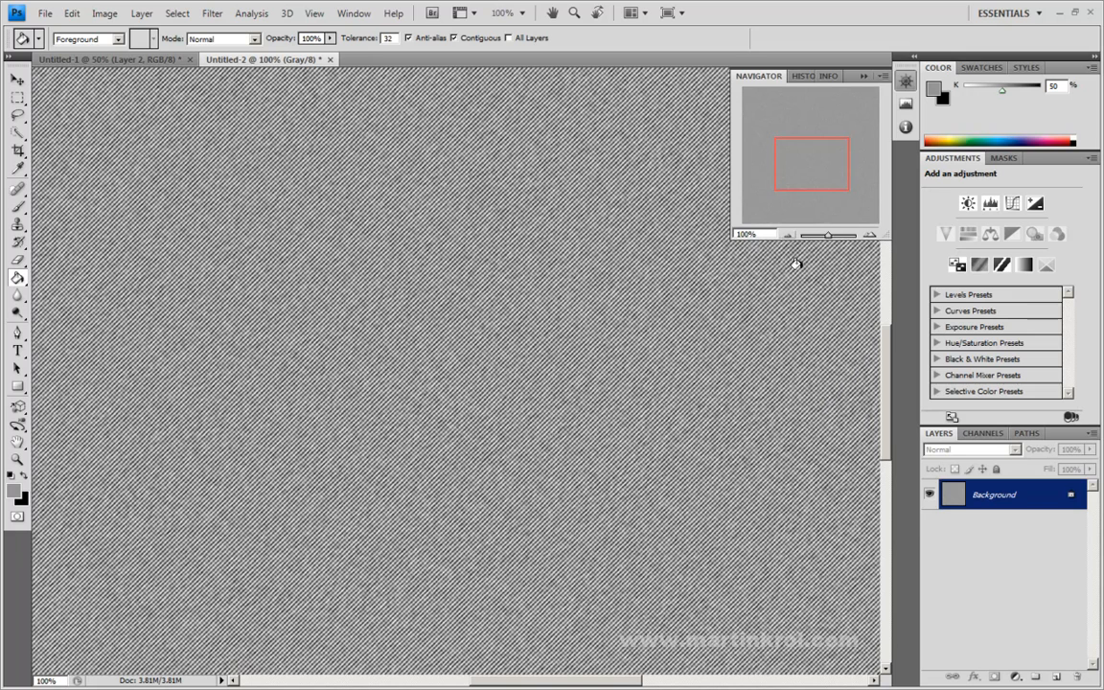
double_click(1013, 496)
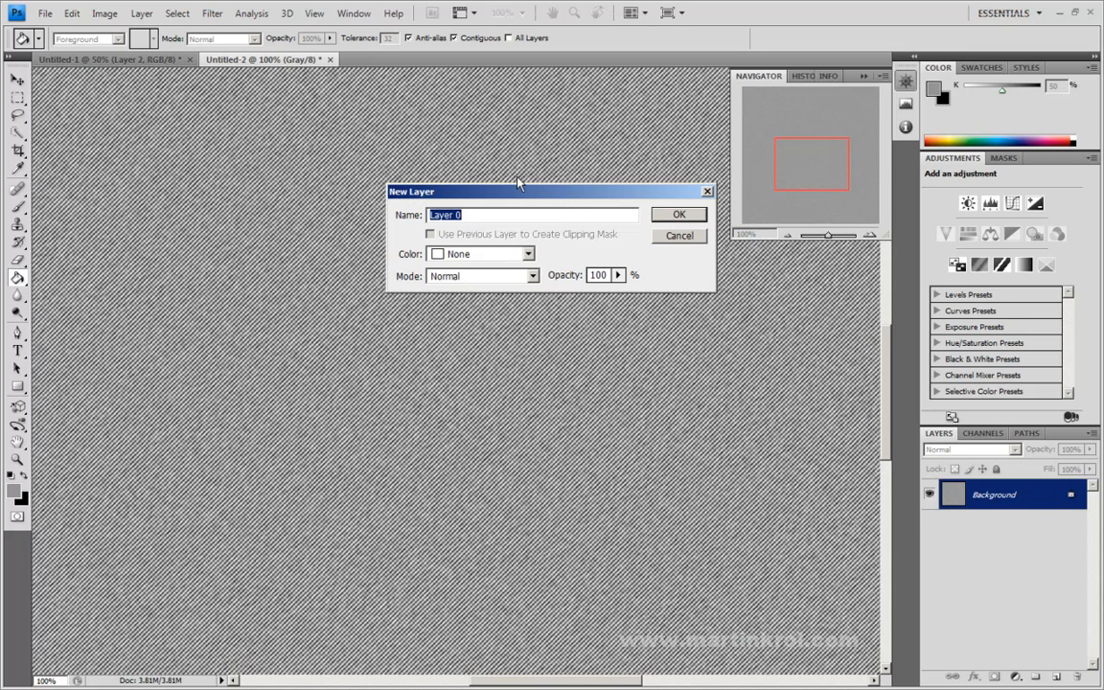
left_click(678, 214)
right_click(1047, 495)
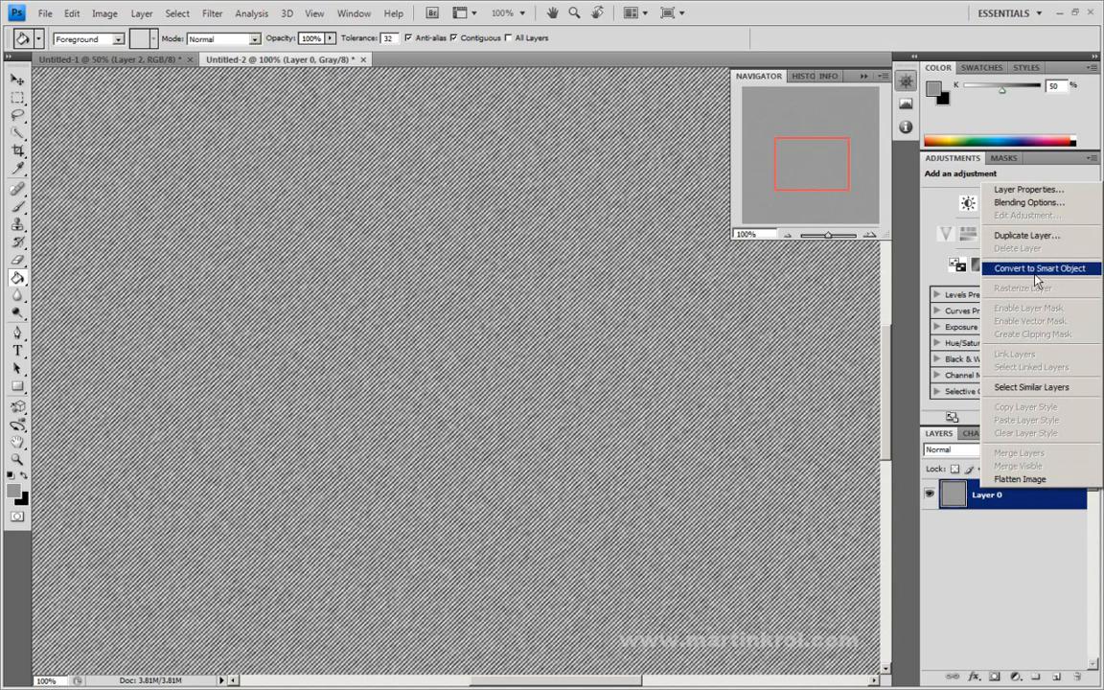
left_click(1025, 237)
left_click(677, 205)
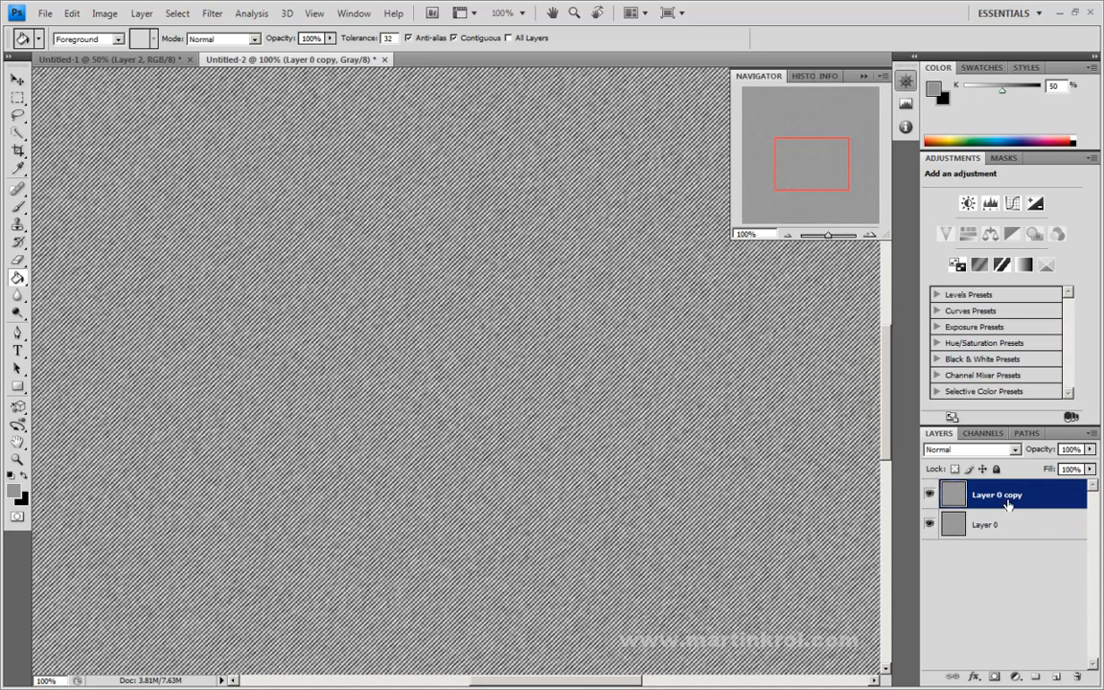
- Rotate the duplicated weave layer by 90° so its threads run across the original diagonal
left_click(73, 13)
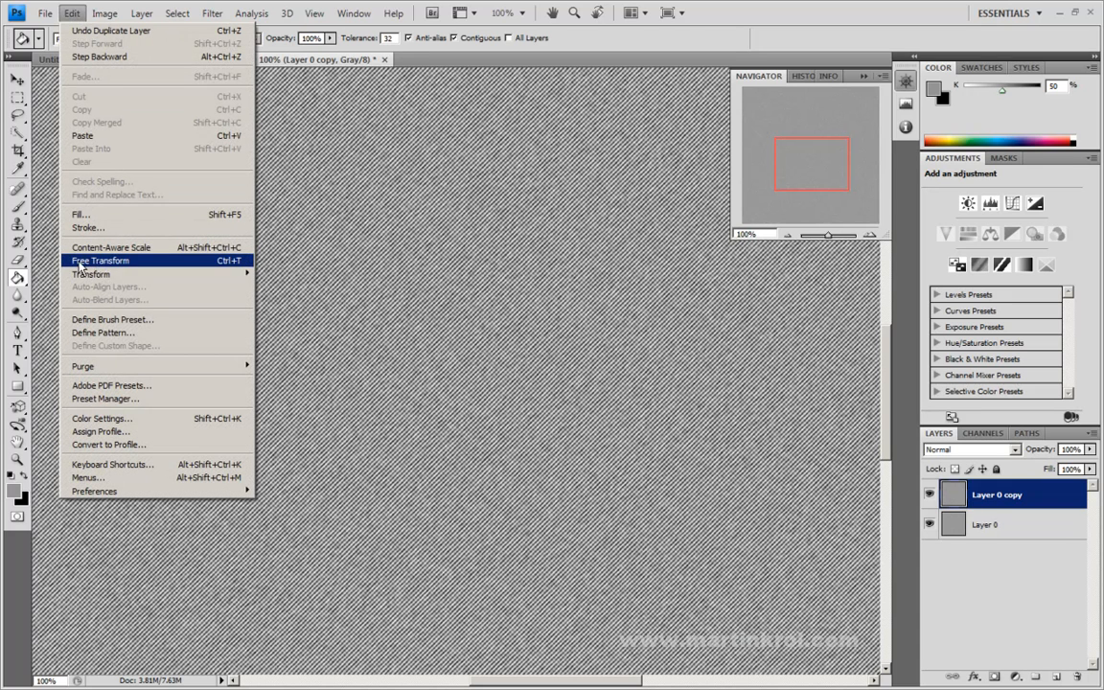
mouse_move(82, 271)
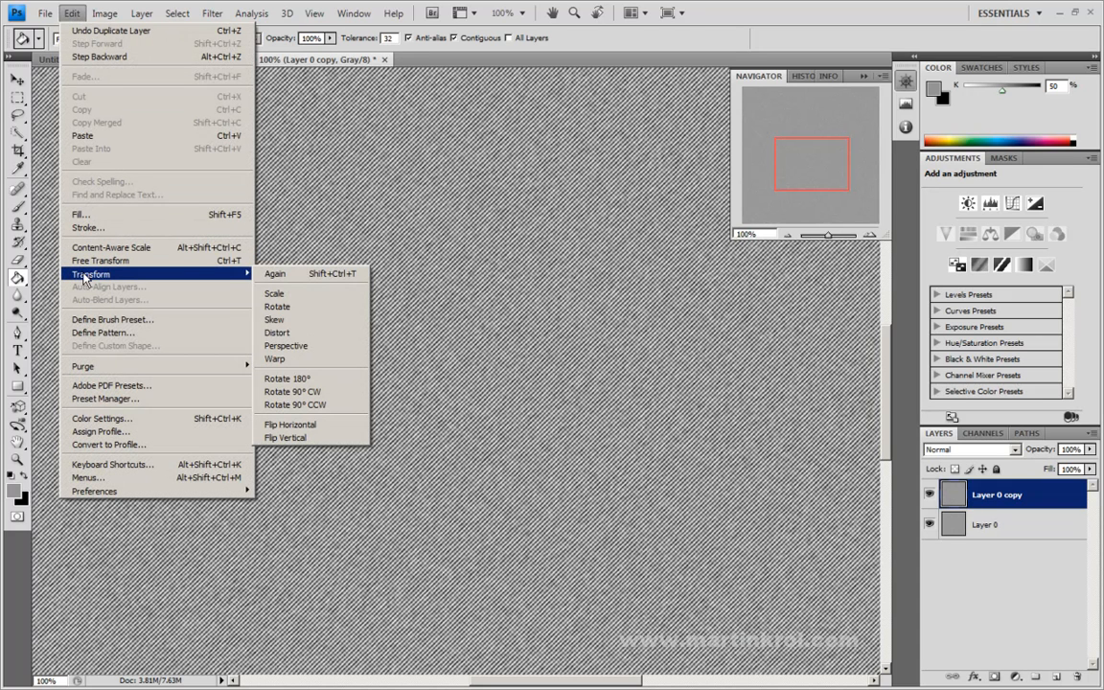
left_click(277, 307)
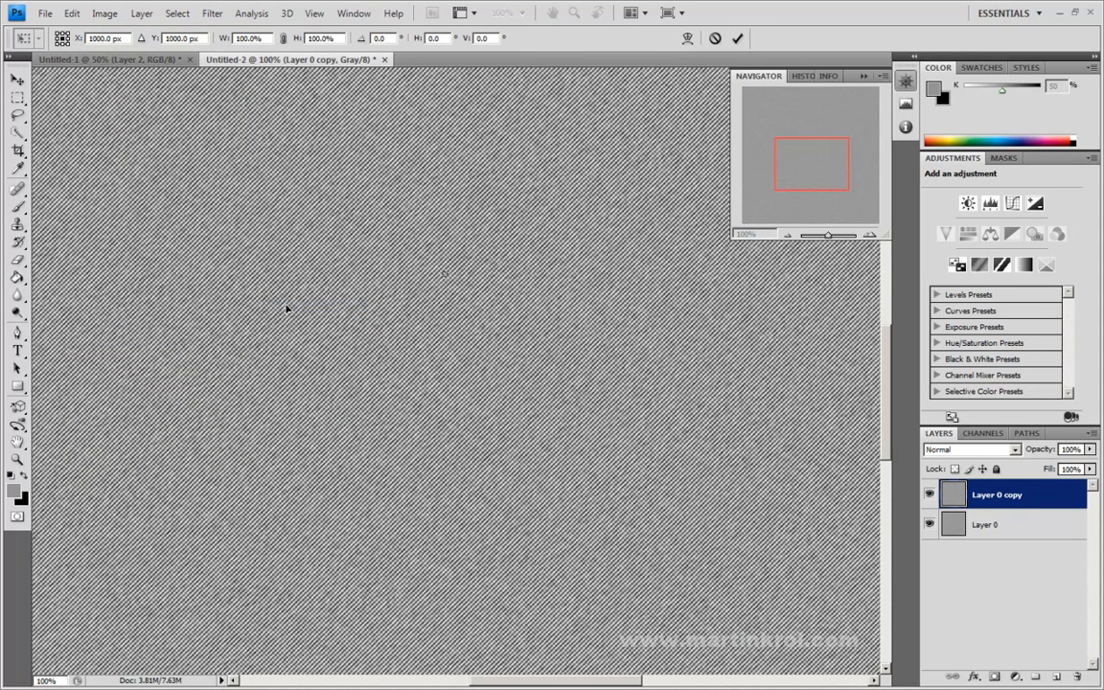
left_click(383, 37)
type("45")
key("BackSpace")
key("BackSpace")
type("90")
left_click(739, 38)
key("g")
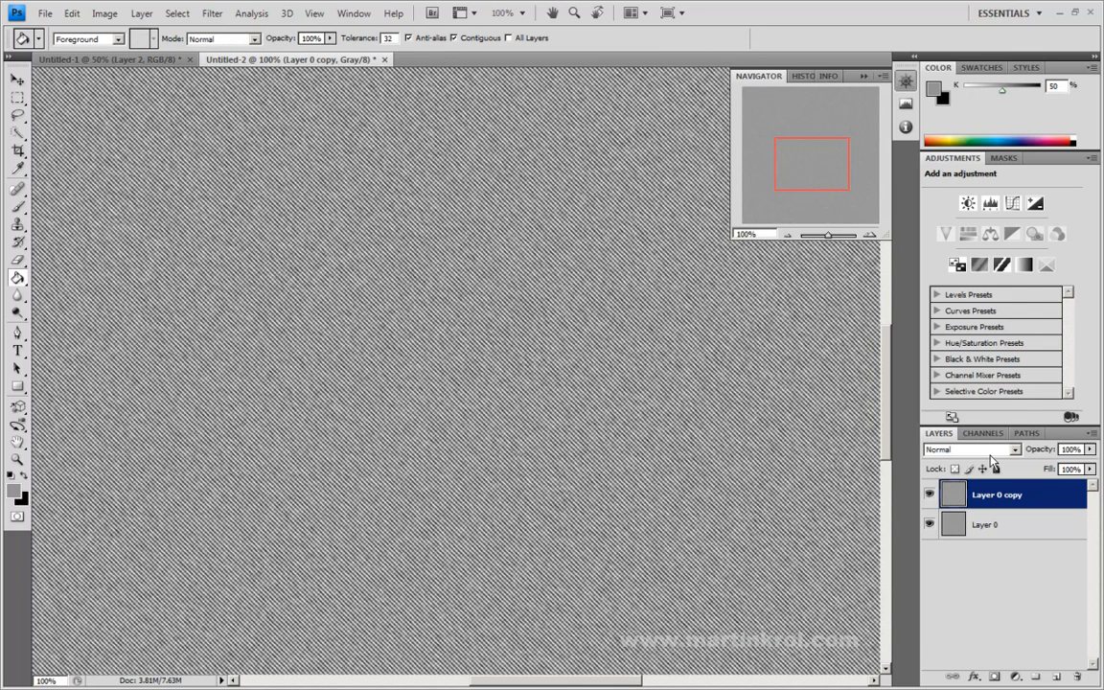
- Try the Multiply blend mode on the rotated copy with its fill reduced to 23%
left_click(1091, 468)
left_click_drag(1091, 476, 1027, 486)
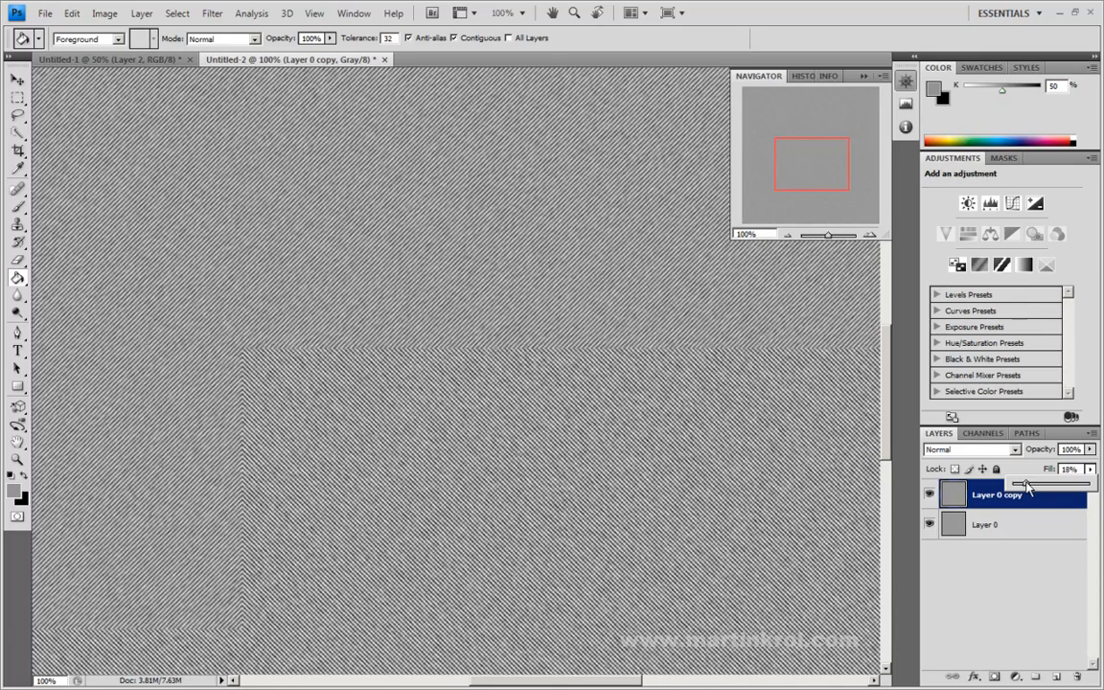
double_click(967, 450)
key("Down")
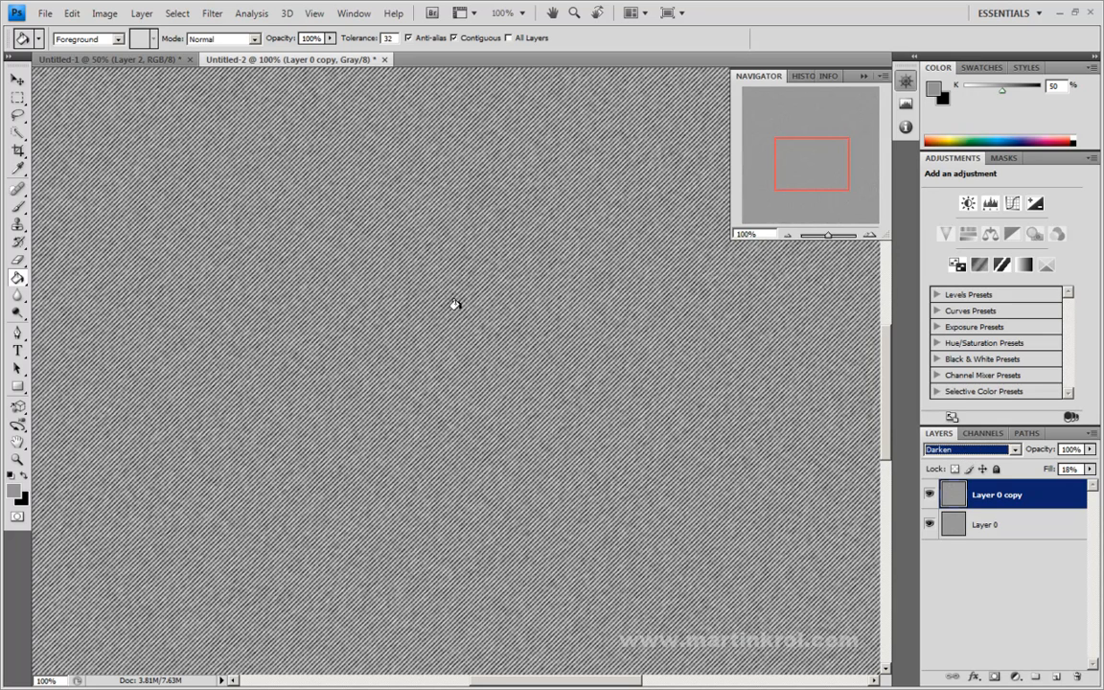
key("Down")
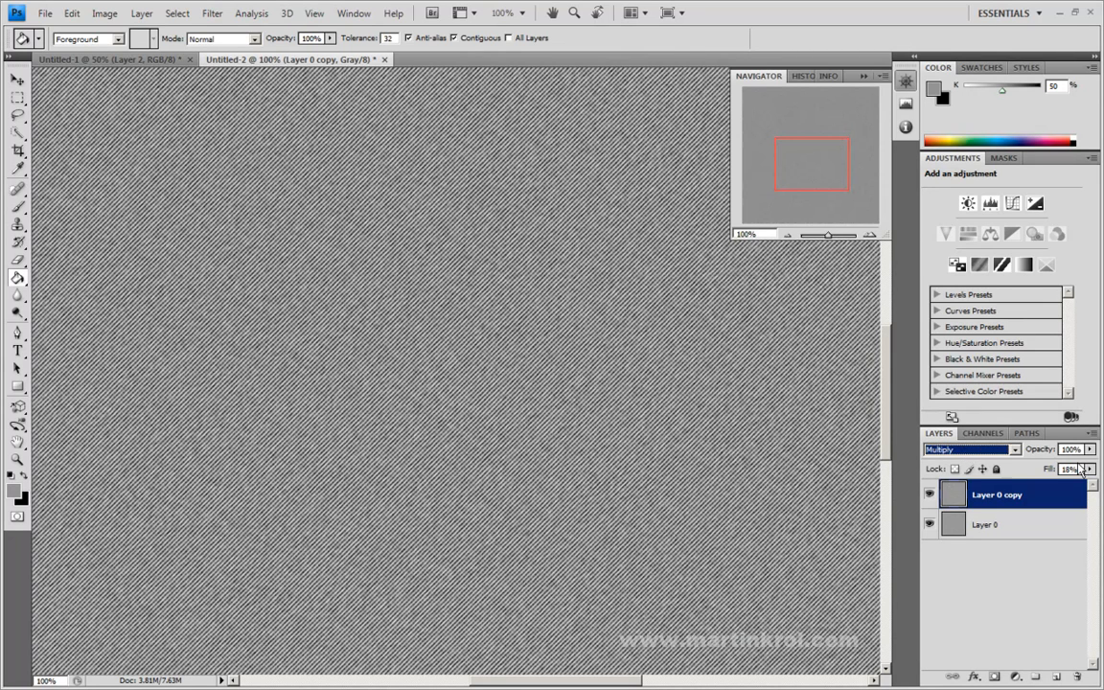
left_click_drag(1089, 468, 1040, 486)
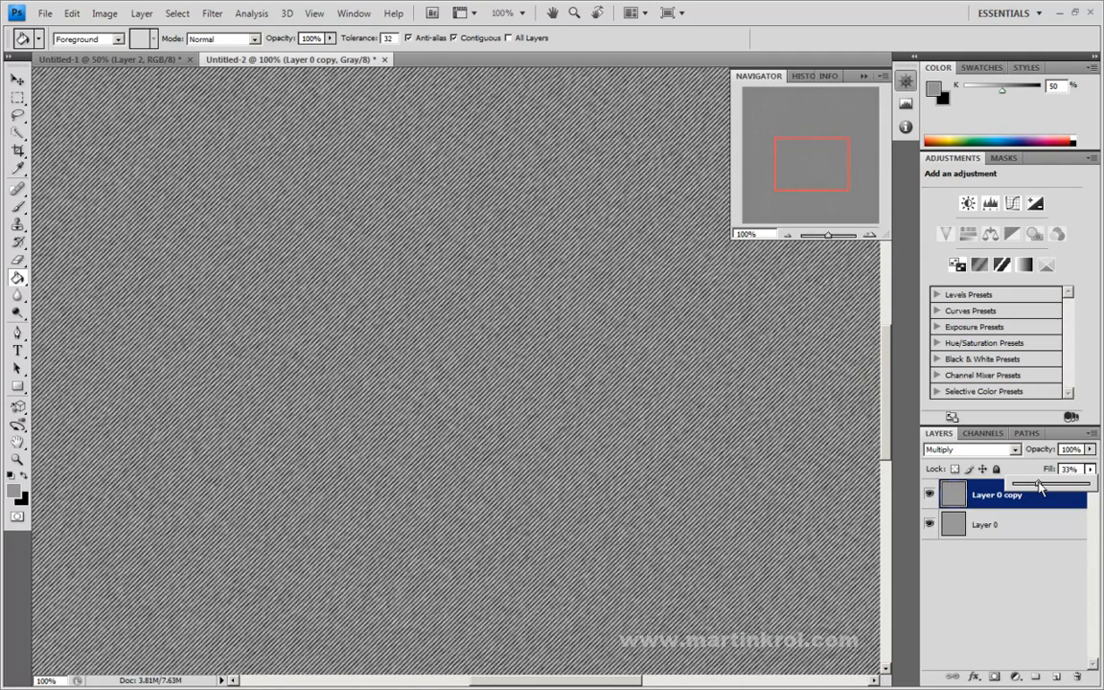
- Try further blend modes on the rotated copy up to Linear Light, with its fill reduced to 15%
double_click(954, 451)
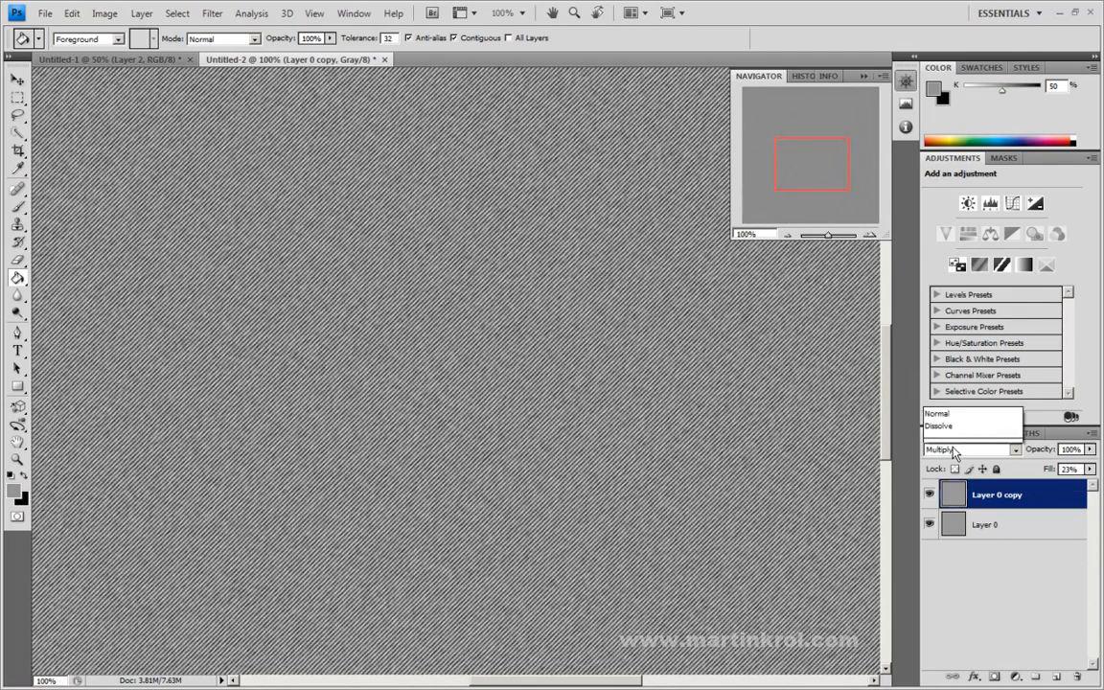
key("Down")
key("Down")
key("Down")
key("Down")
key("Down")
key("Down")
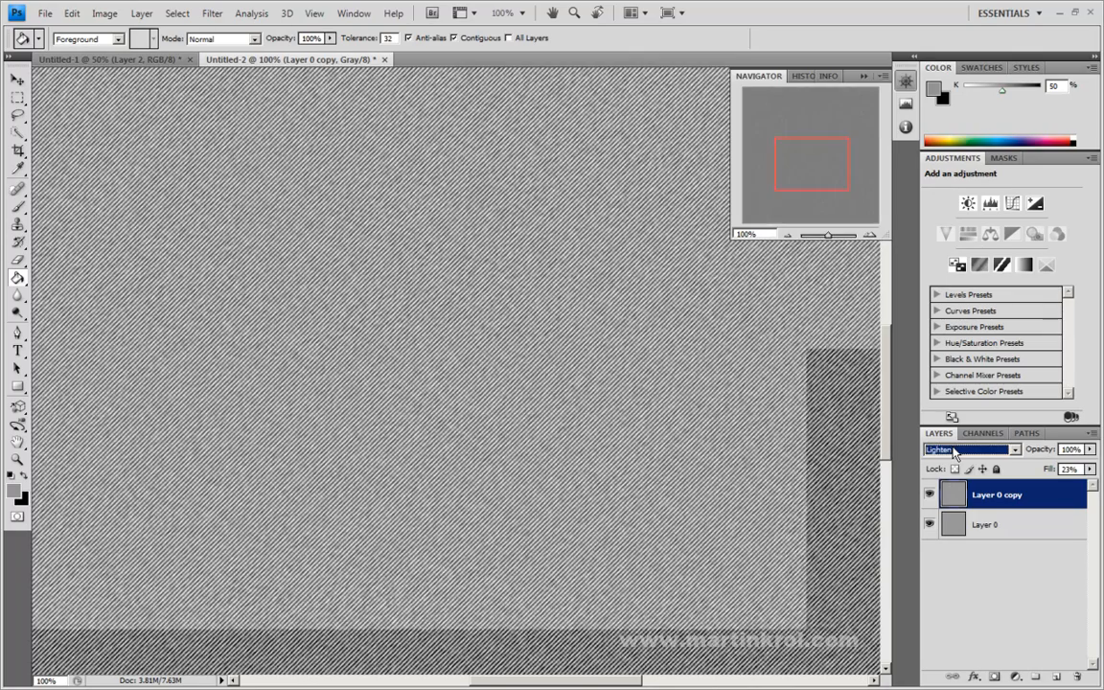
key("Down")
key("Down")
key("Down")
key("Down")
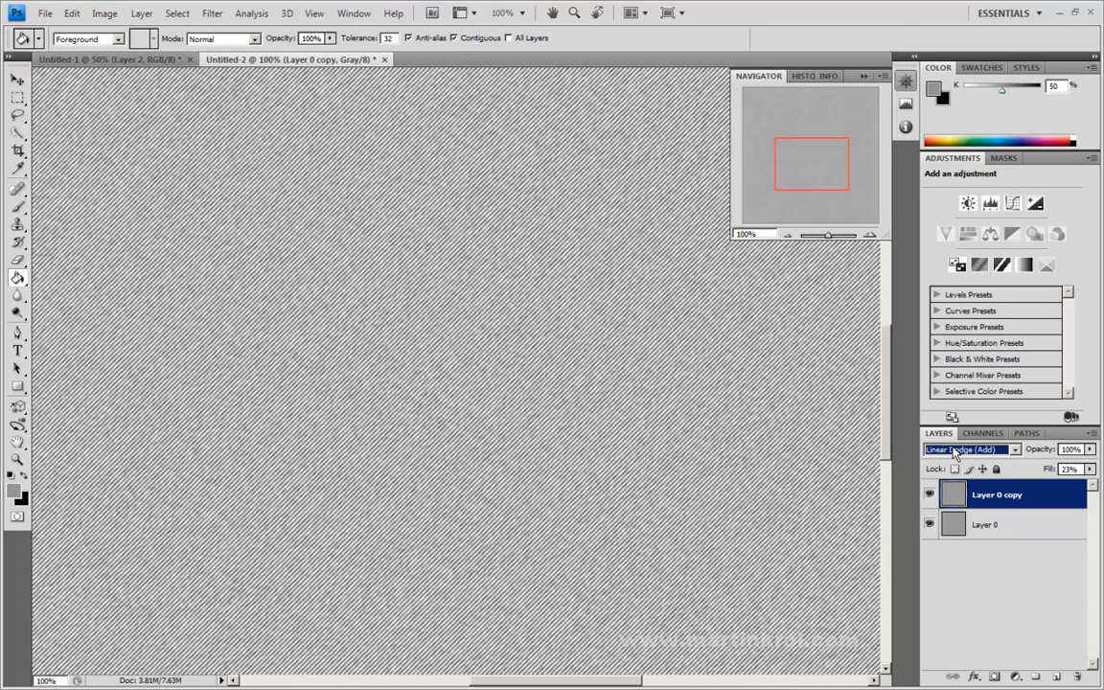
key("Down")
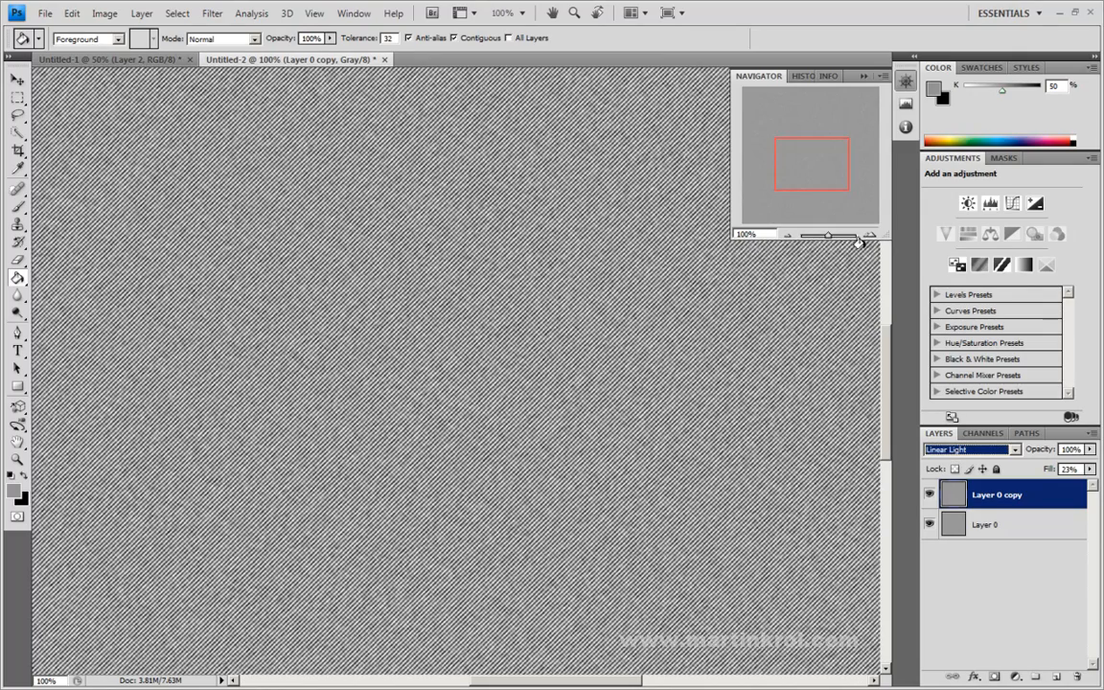
left_click(1090, 469)
left_click_drag(1029, 484, 1033, 487)
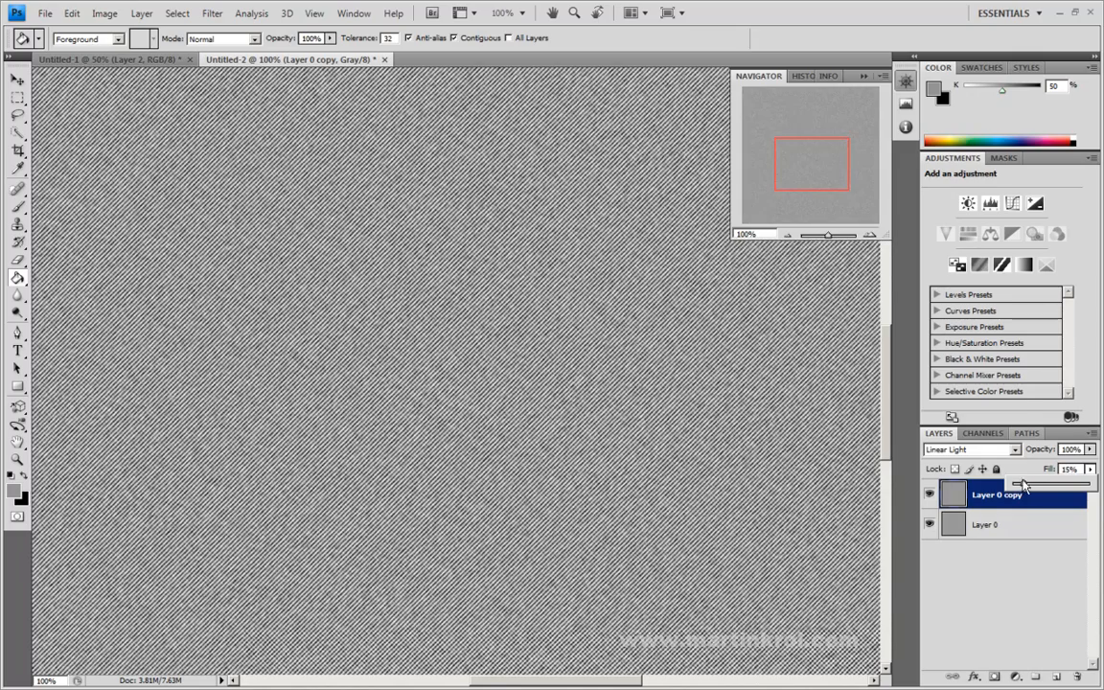
- Compare further blend modes on the rotated copy, then set it to Overlay with a fill of 17%
left_click(968, 449)
left_click(968, 447)
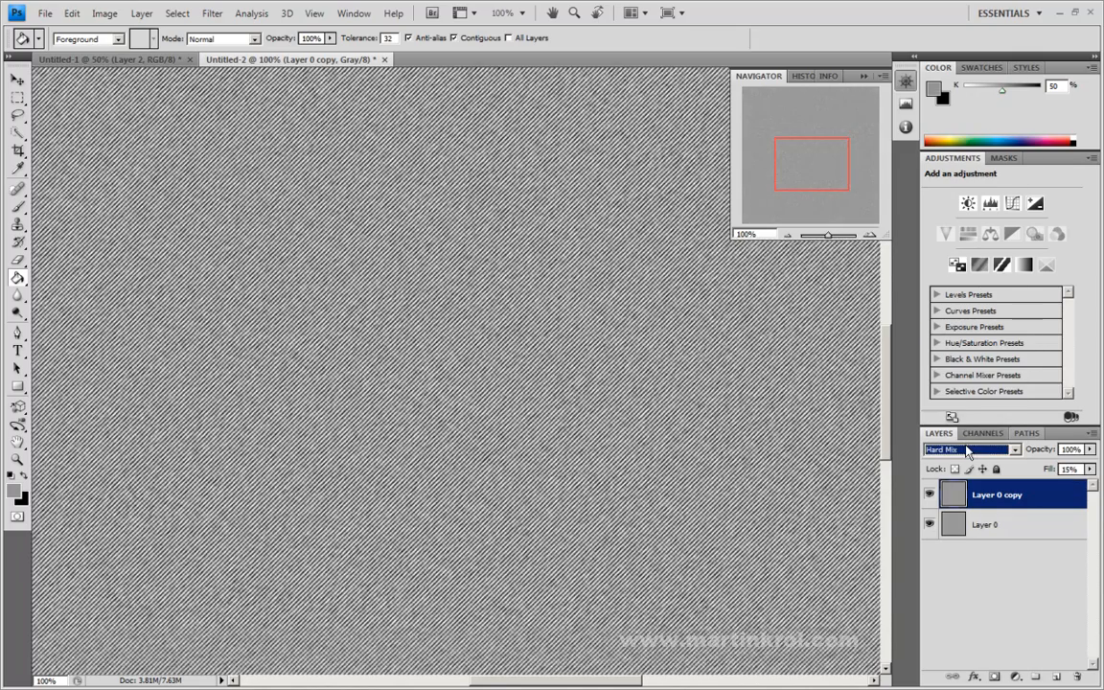
key("Down")
key("Up")
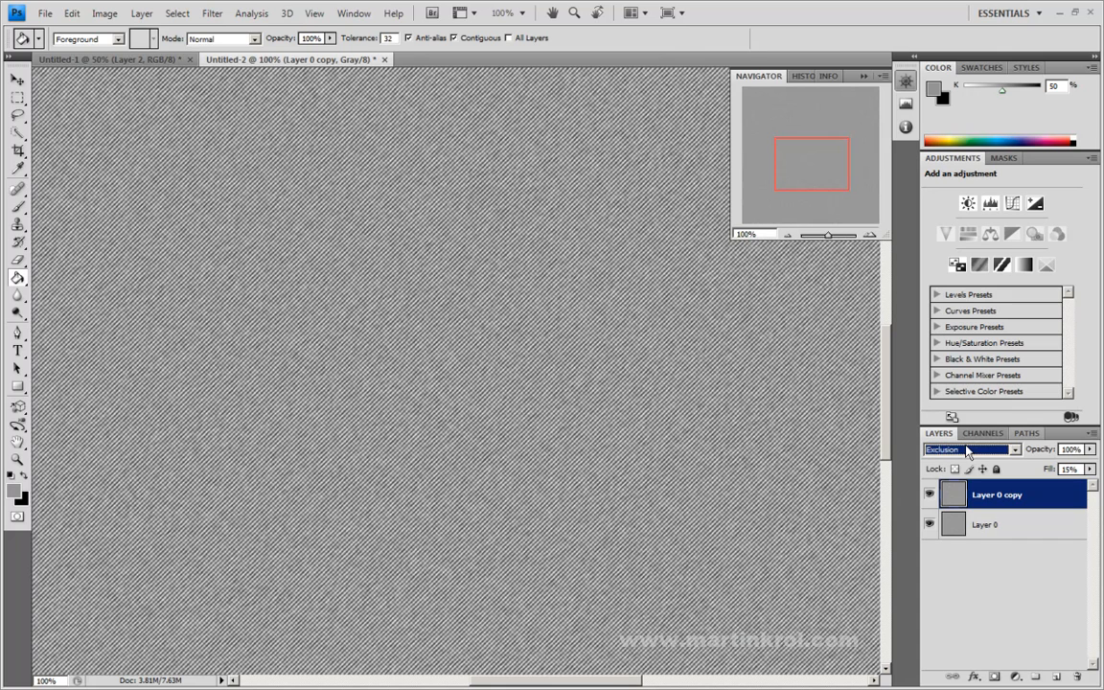
key("Up")
key("Up")
left_click(1089, 468)
mouse_move(1025, 484)
left_mouse_down()
mouse_move(1017, 490)
mouse_move(1026, 488)
left_mouse_up()
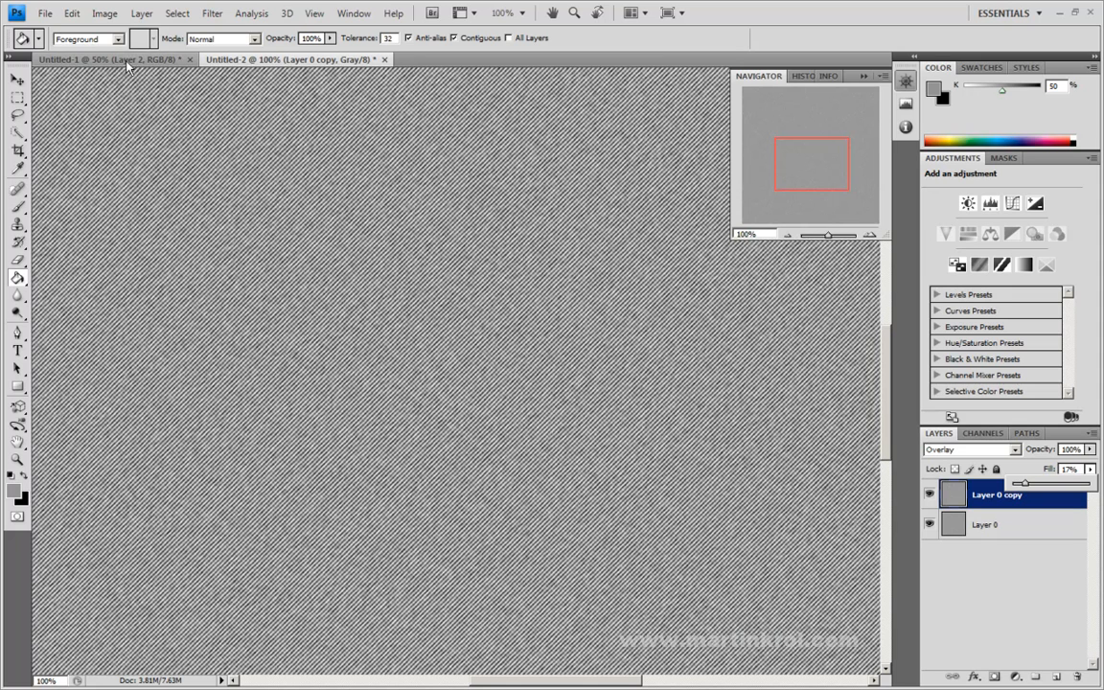
- Create another grayscale document 2000 pixels wide and 2000 pixels high with a white background
left_click(45, 13)
left_click(55, 33)
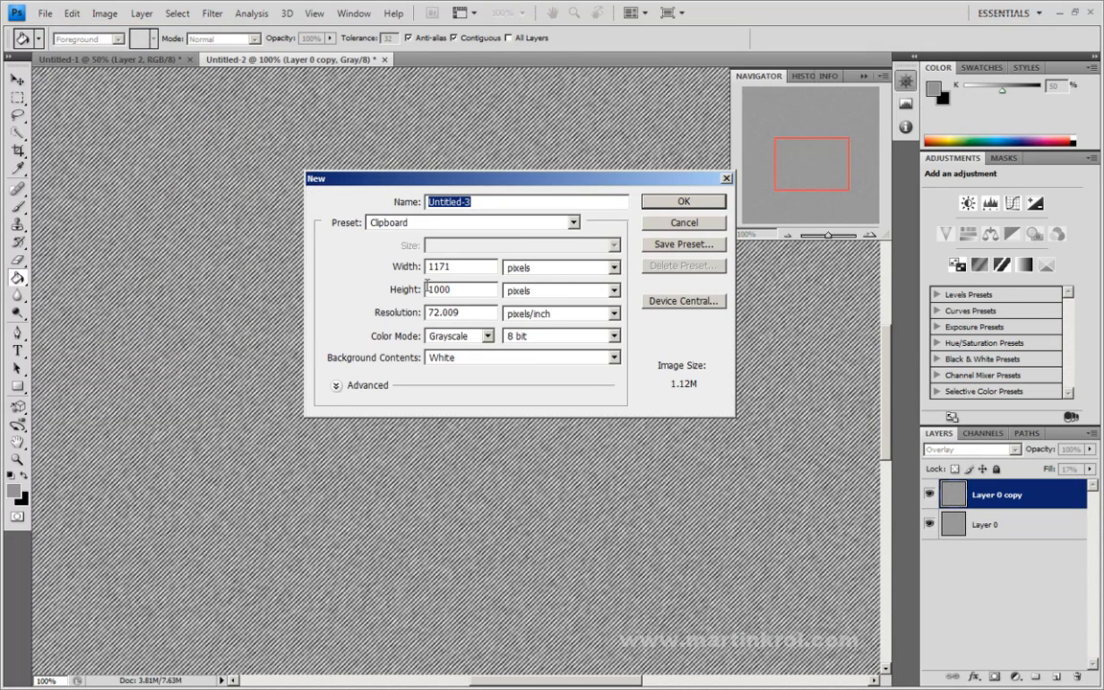
key("Tab")
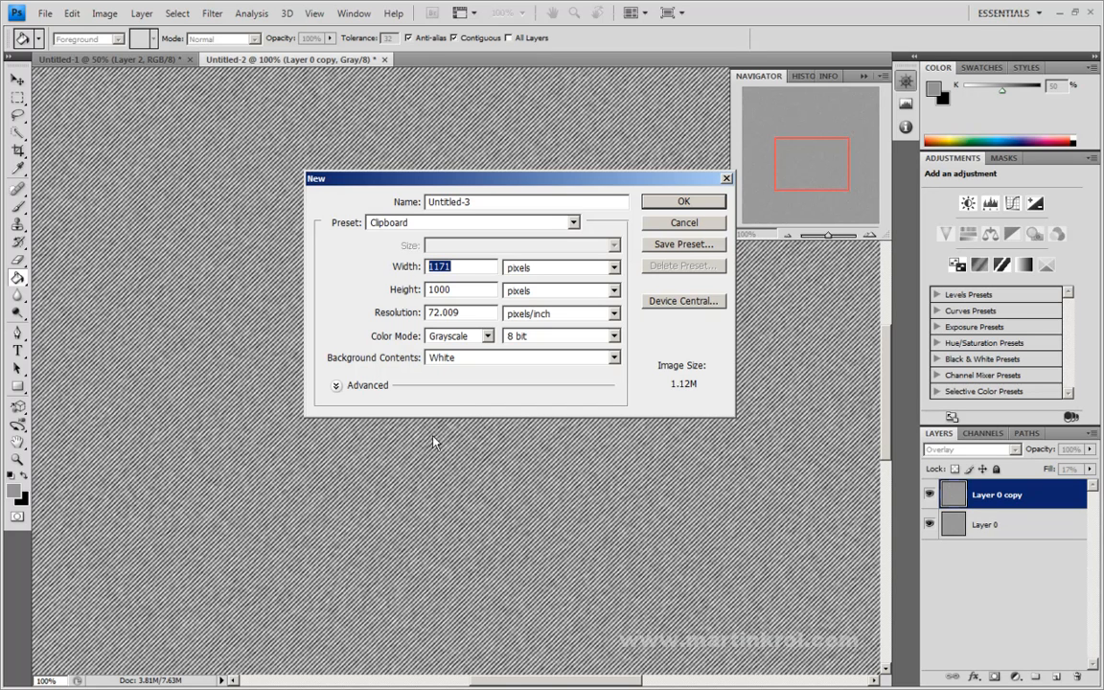
type("2000")
key("Tab")
key("Tab")
type("320")
key("BackSpace")
key("BackSpace")
key("BackSpace")
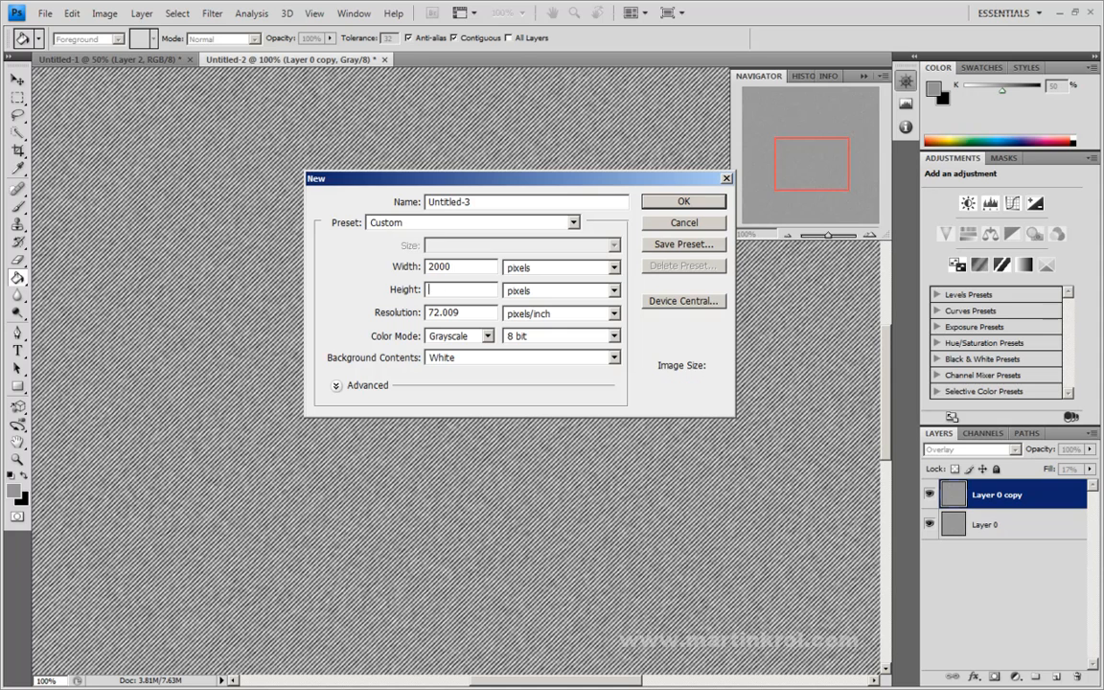
type("2000")
key("Return")
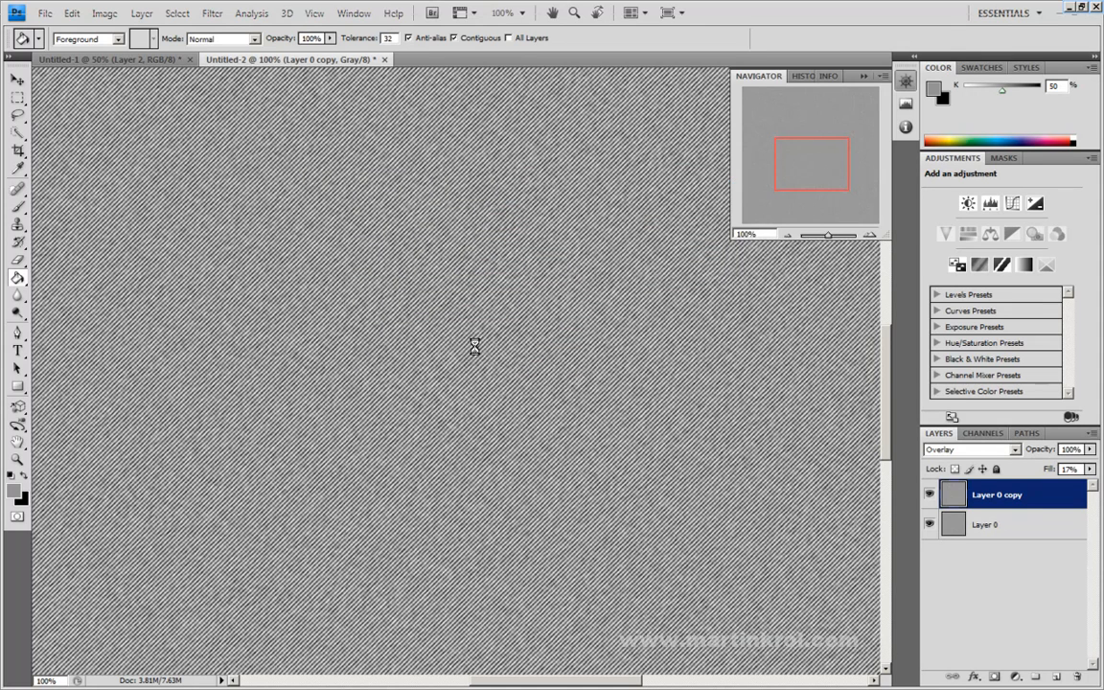
- Apply a Halftone Pattern to the white background with size 1, contrast 2 and the Line pattern type
left_click(217, 13)
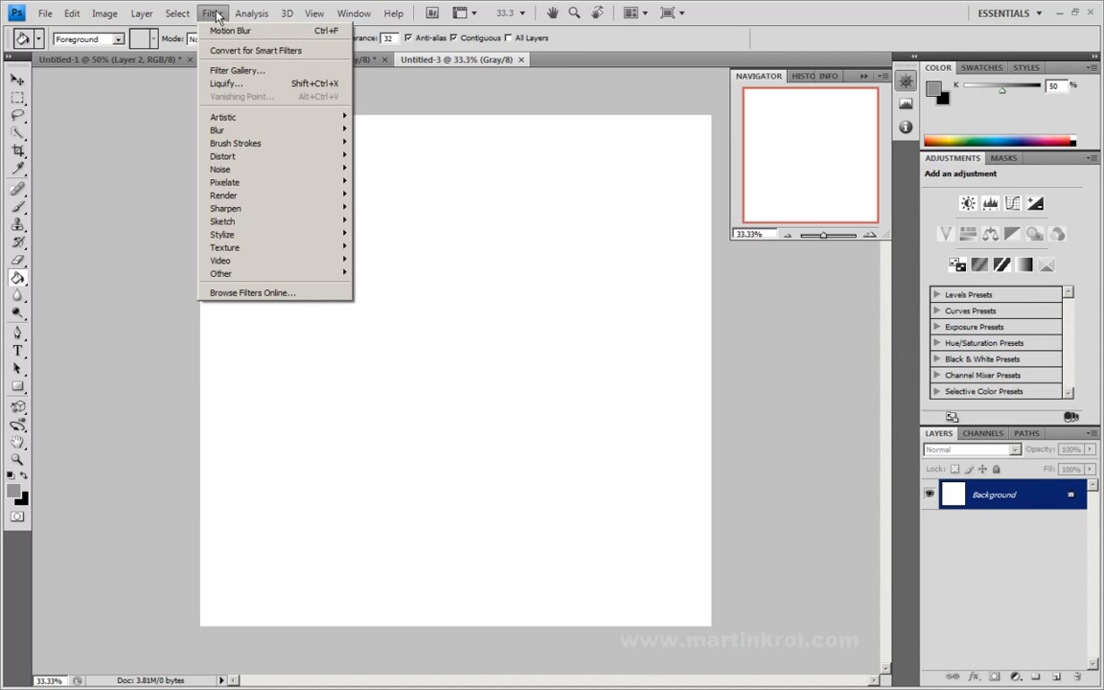
mouse_move(240, 209)
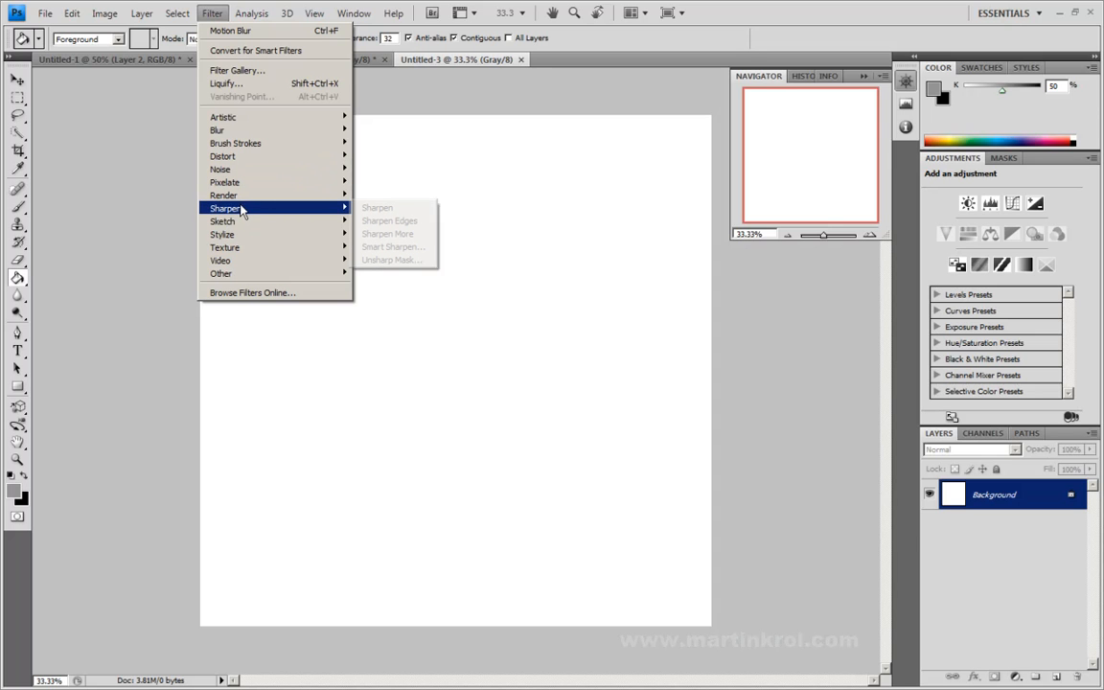
left_click(398, 299)
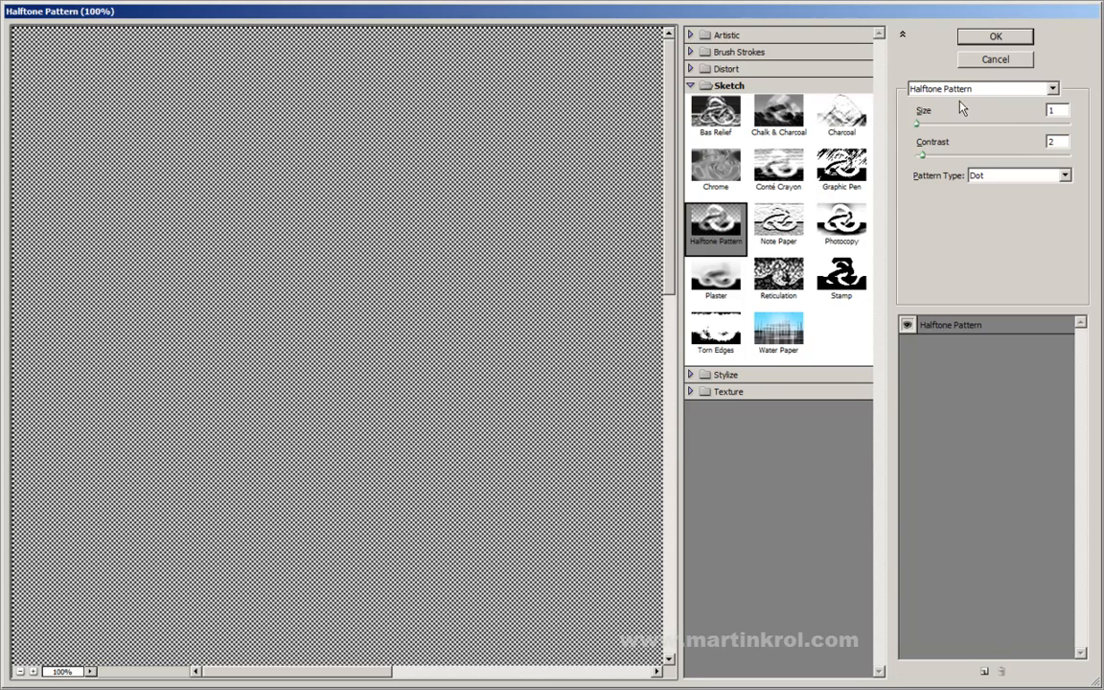
left_click(1016, 175)
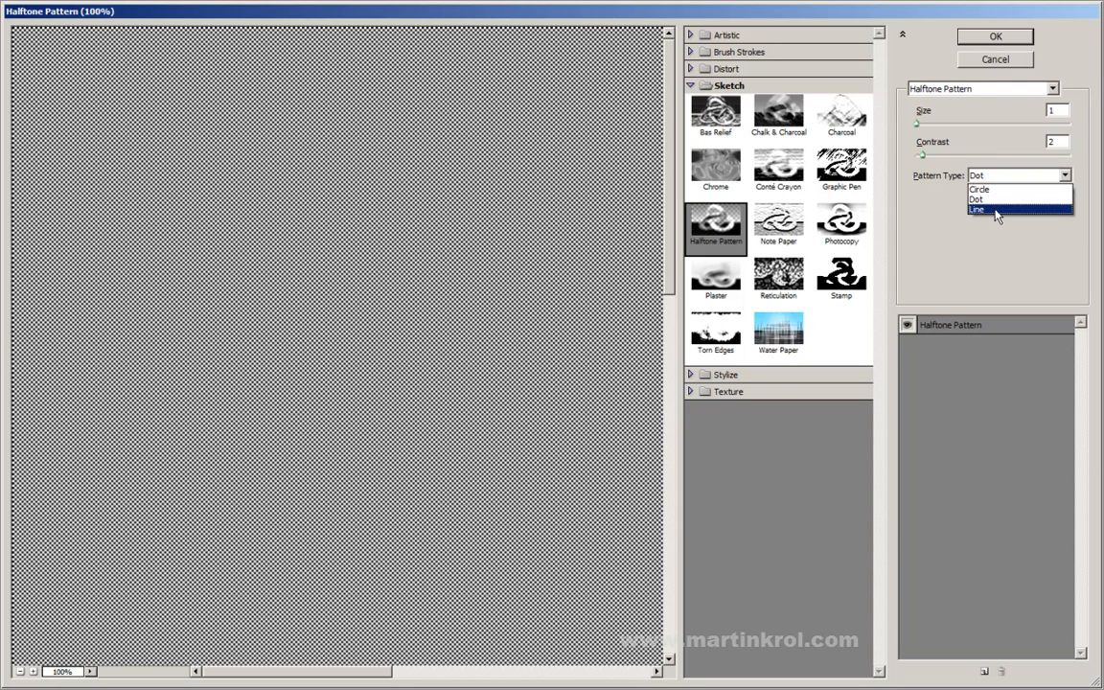
left_click(996, 213)
left_click(996, 36)
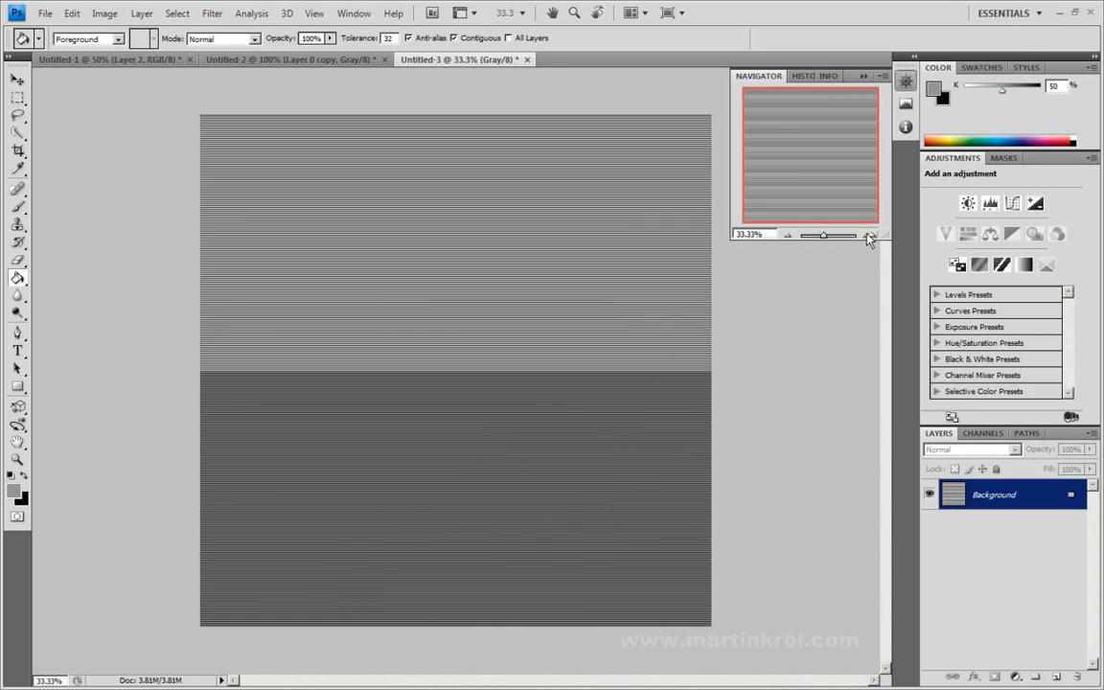
- Examine the horizontal line pattern at high magnification and at 100%
left_click(869, 234)
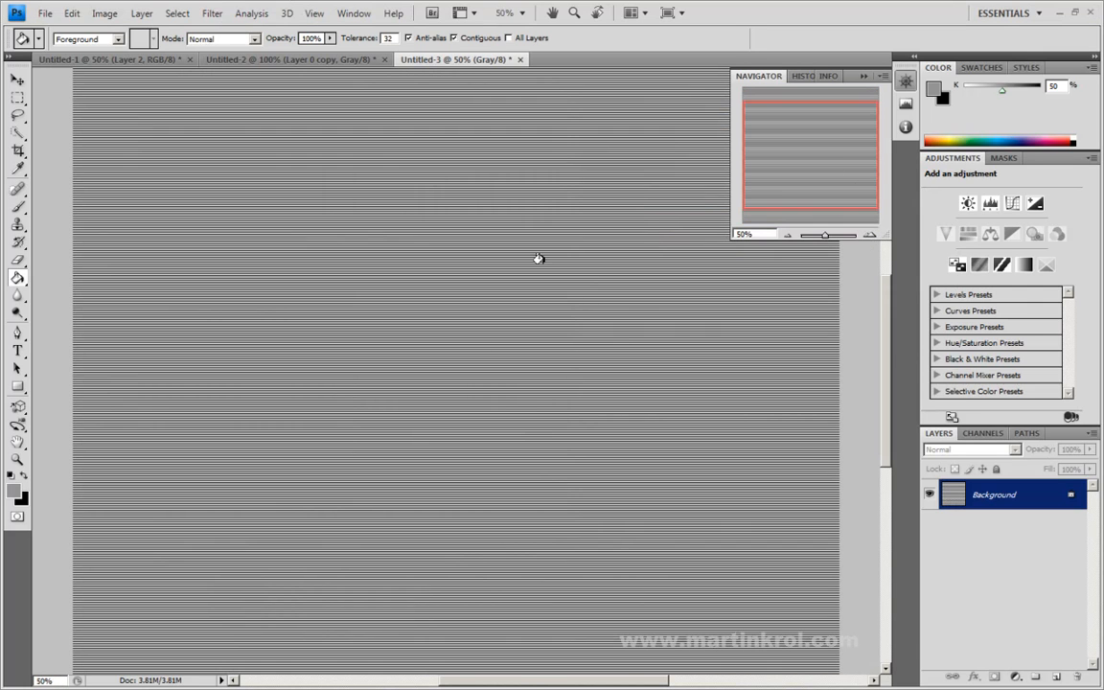
left_click(850, 234)
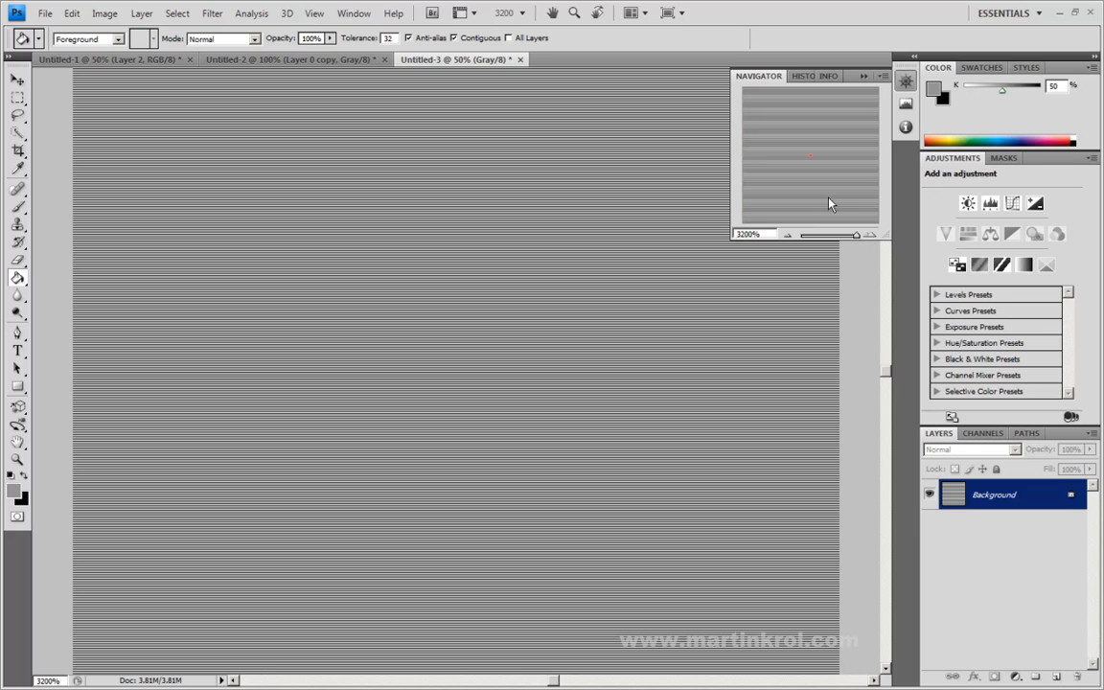
left_click(787, 236)
left_click(787, 237)
left_click_drag(765, 234, 713, 231)
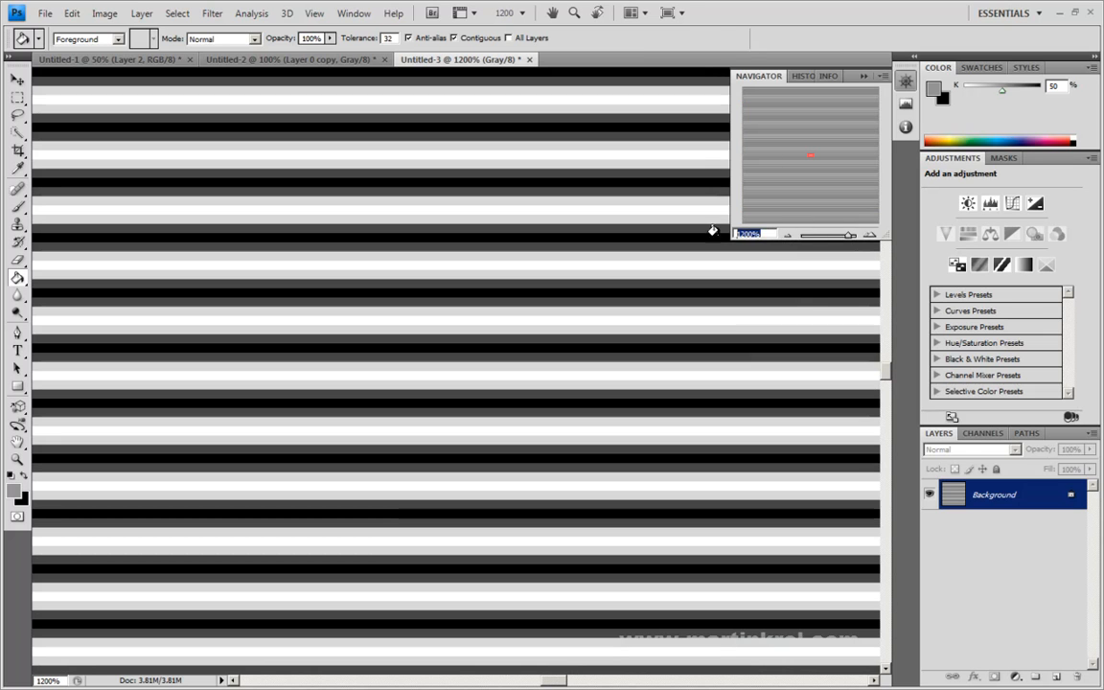
type("100")
key("Return")
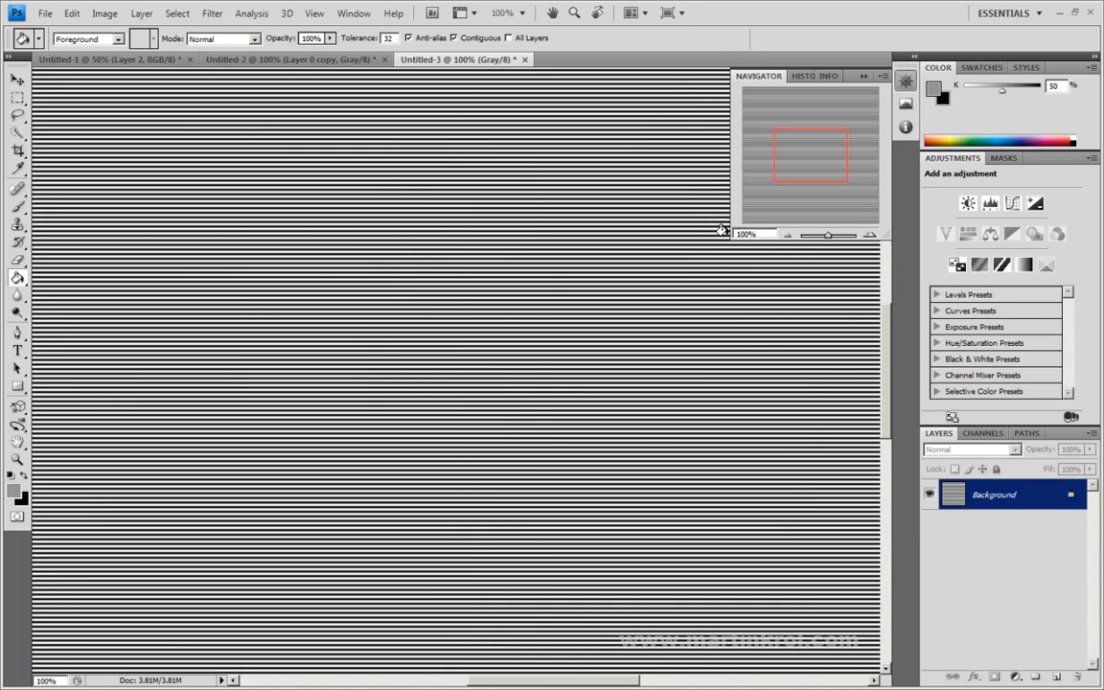
left_click_drag(495, 243, 517, 293)
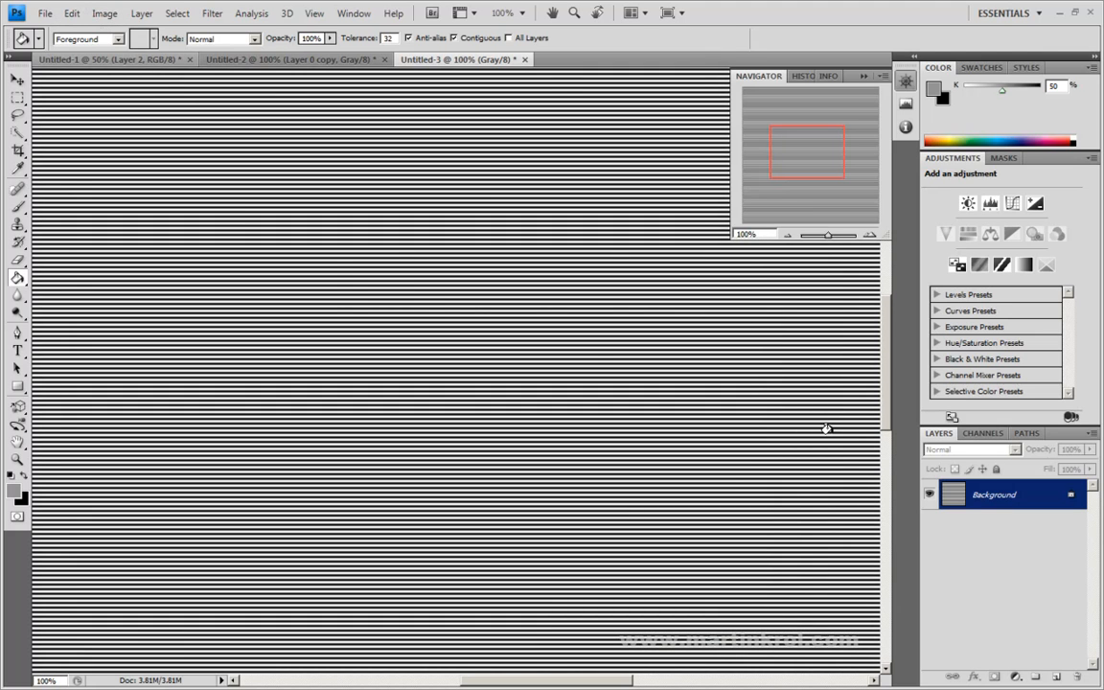
- Convert the line-pattern background into a regular layer named Layer 0 and duplicate it
double_click(1030, 494)
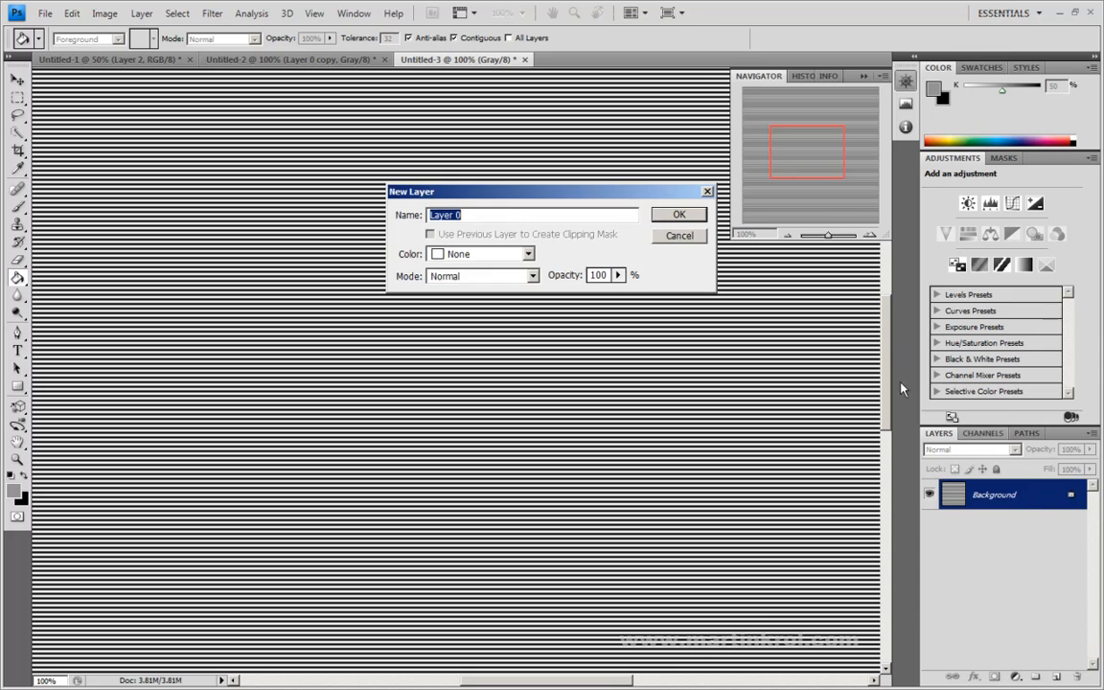
left_click(674, 215)
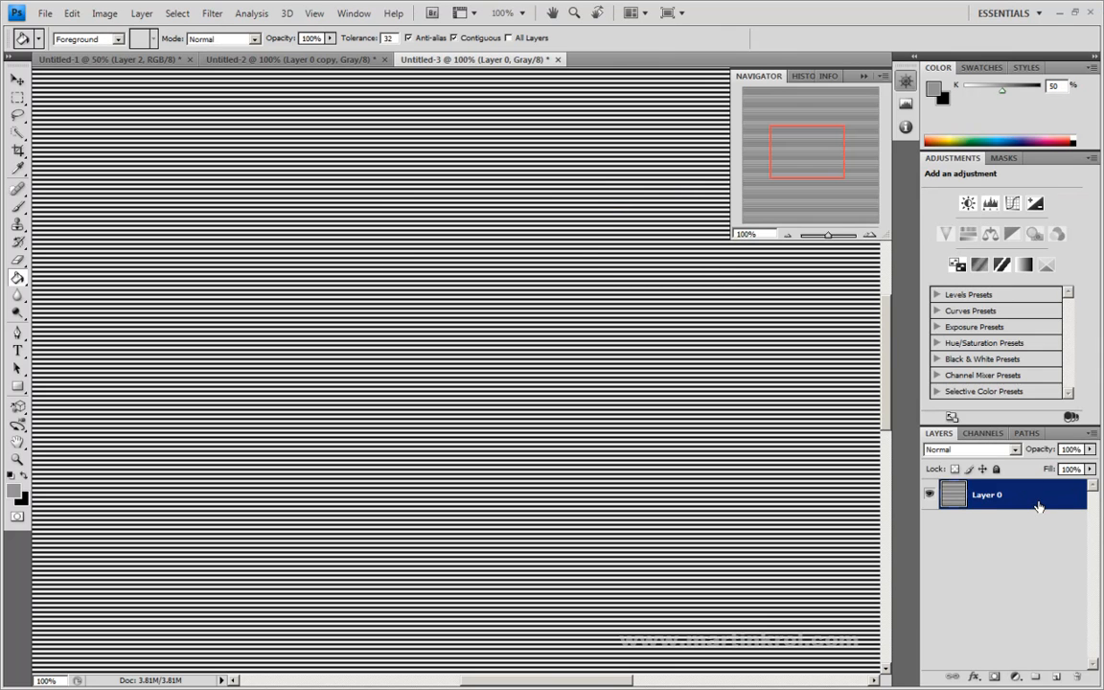
right_click(983, 496)
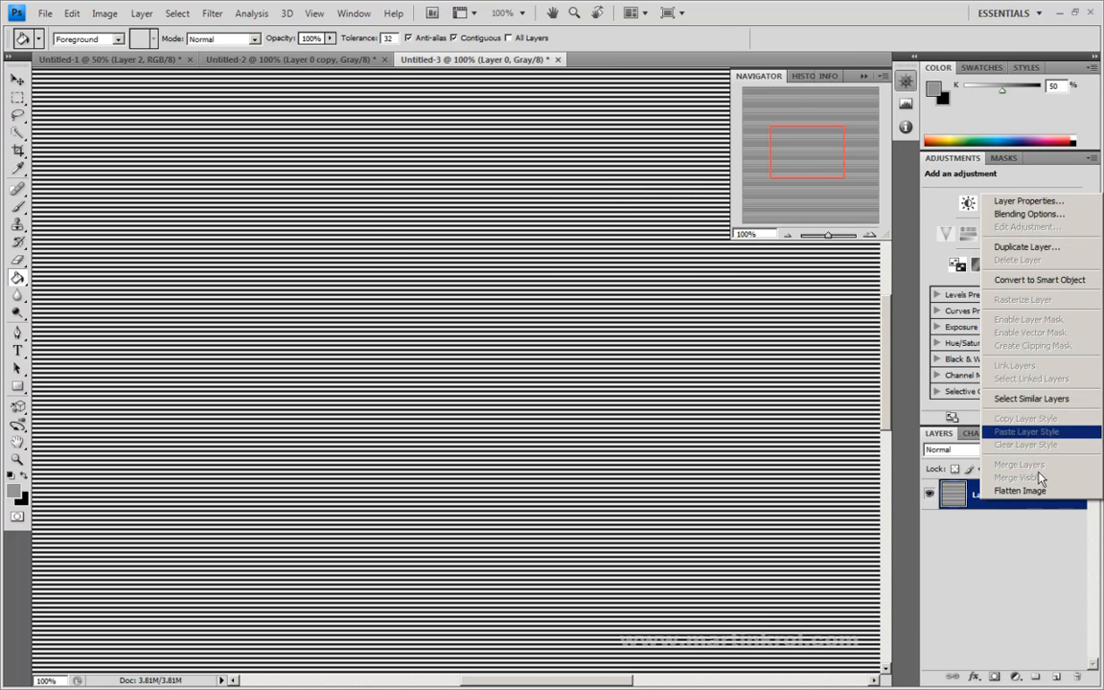
left_click(1024, 247)
left_click(685, 204)
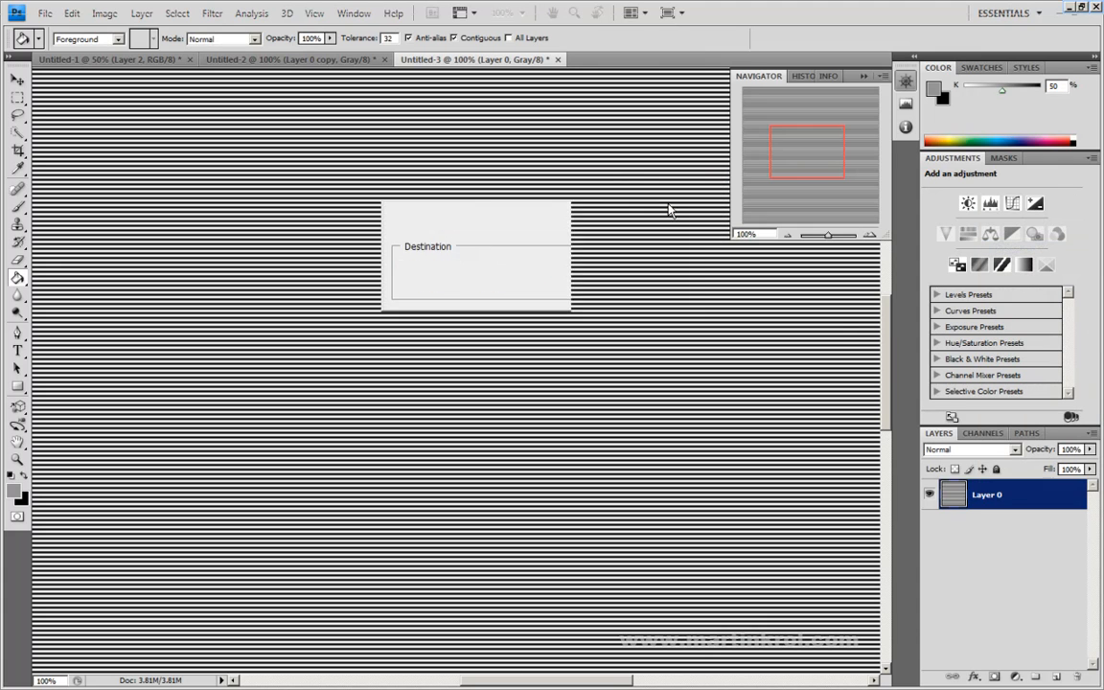
- Rotate the duplicated line layer by 90 degrees so its lines run vertically
left_click(72, 14)
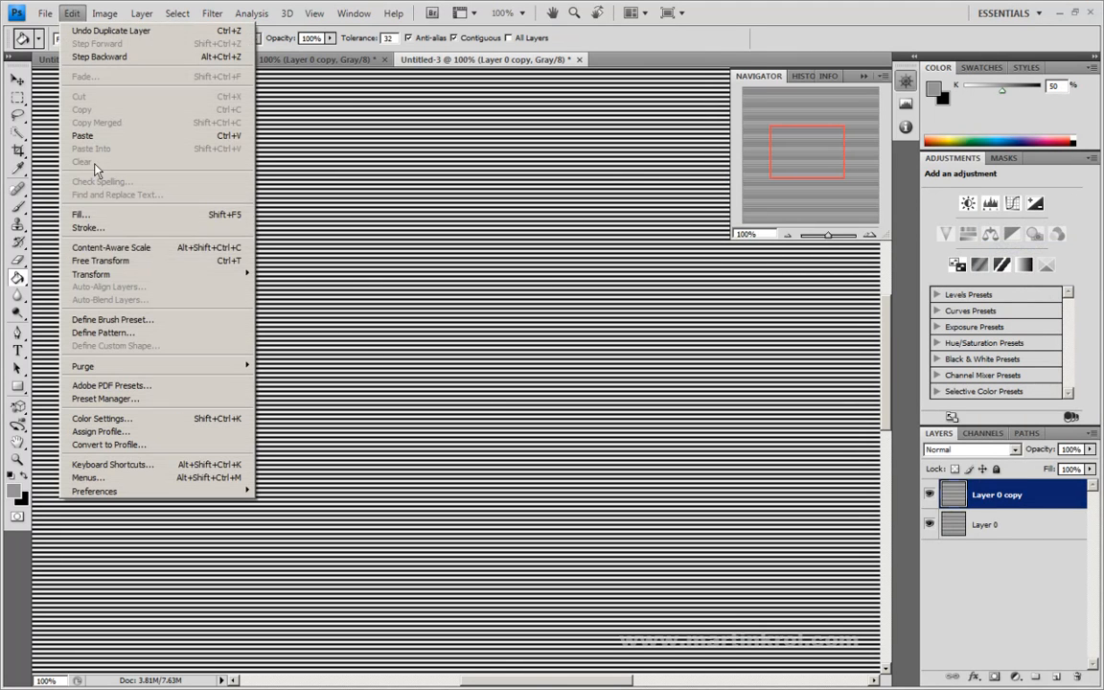
mouse_move(95, 274)
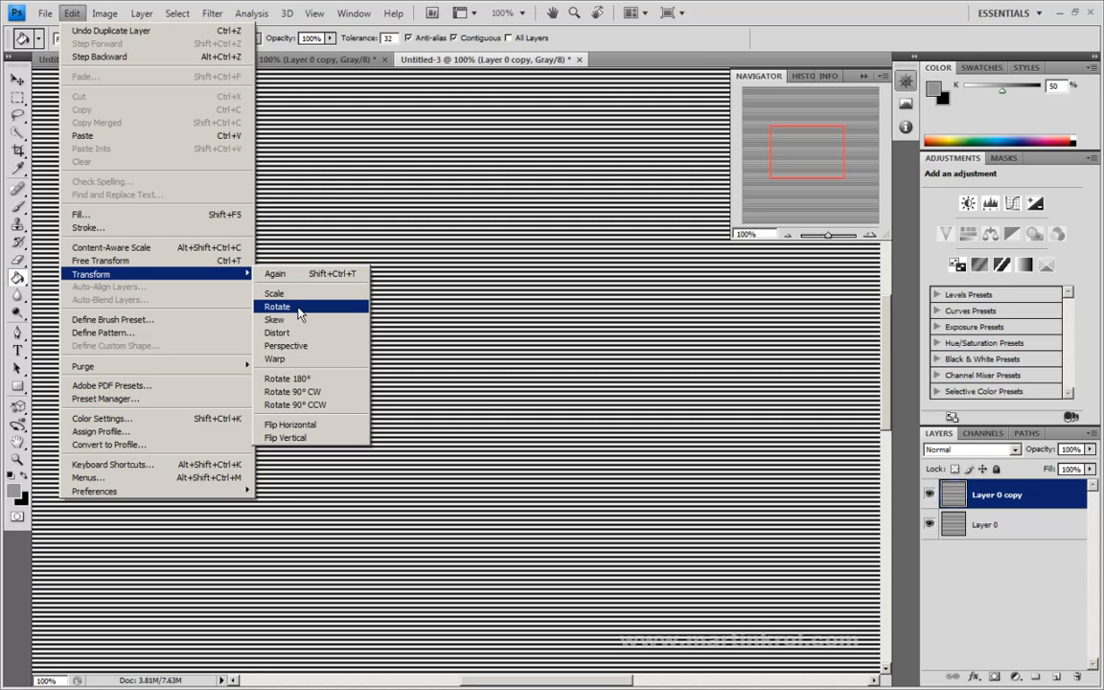
left_click(278, 306)
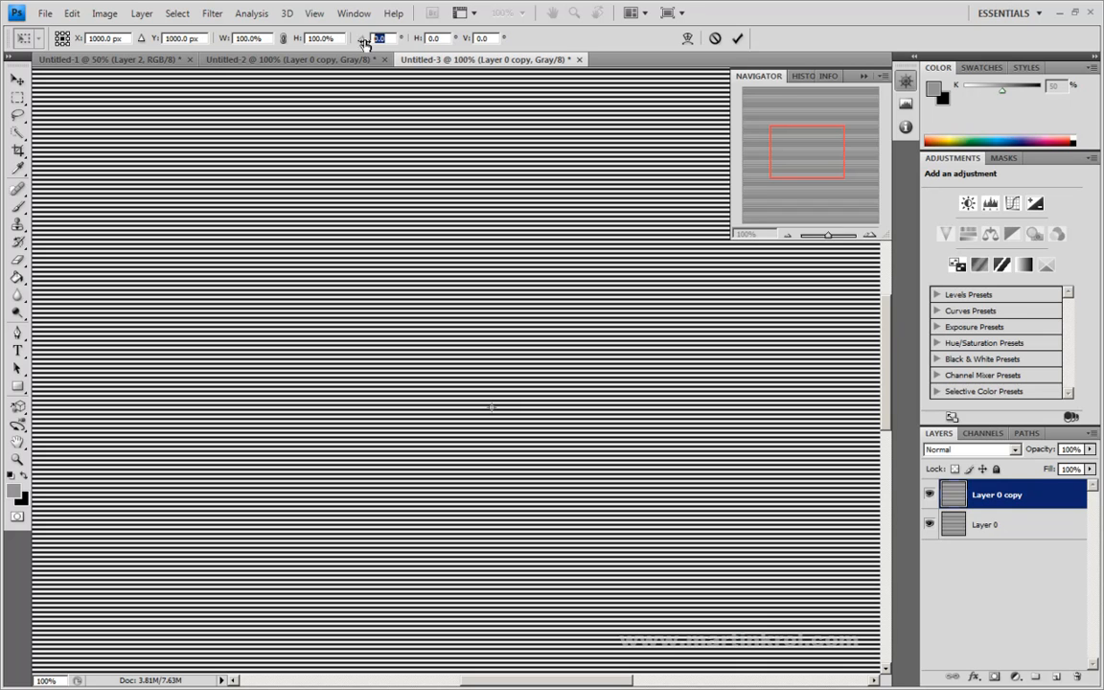
key("Return")
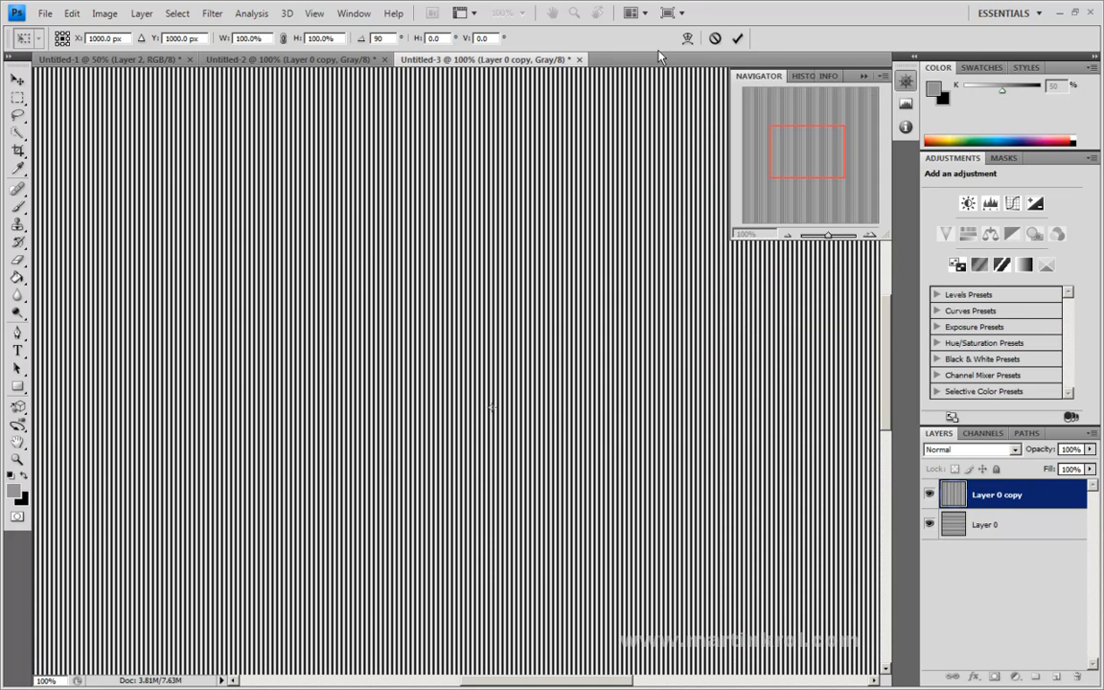
left_click(740, 38)
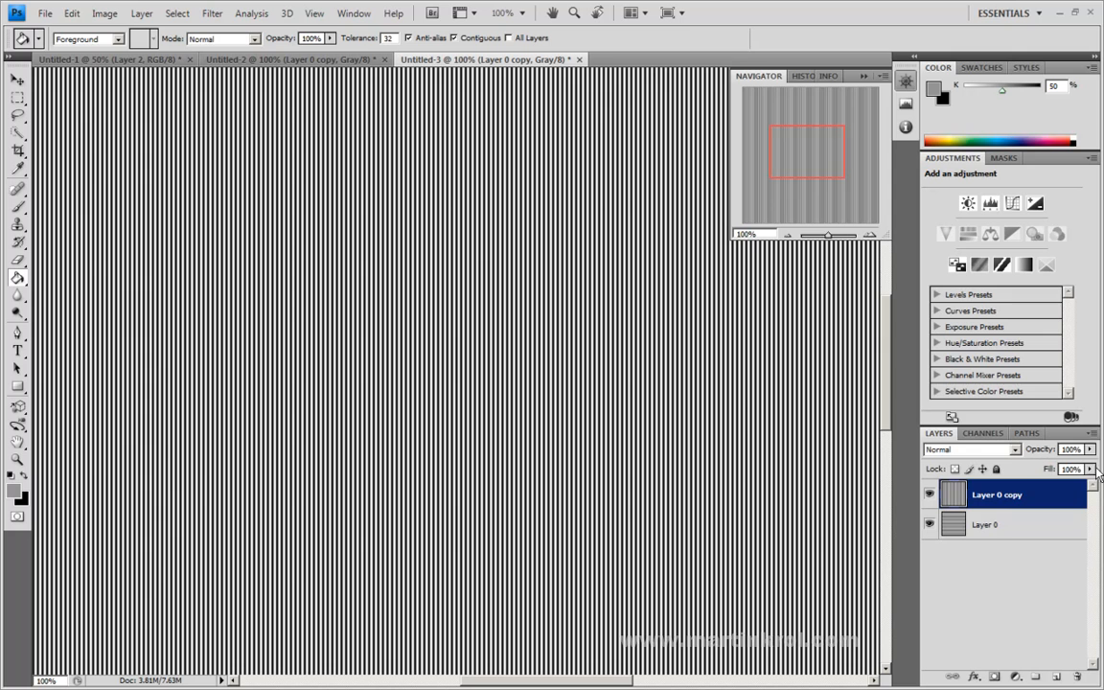
- Lower the rotated copy's fill to 15%, then raise it to 34%, judging the weave at 200% magnification
left_click_drag(1090, 477, 1021, 486)
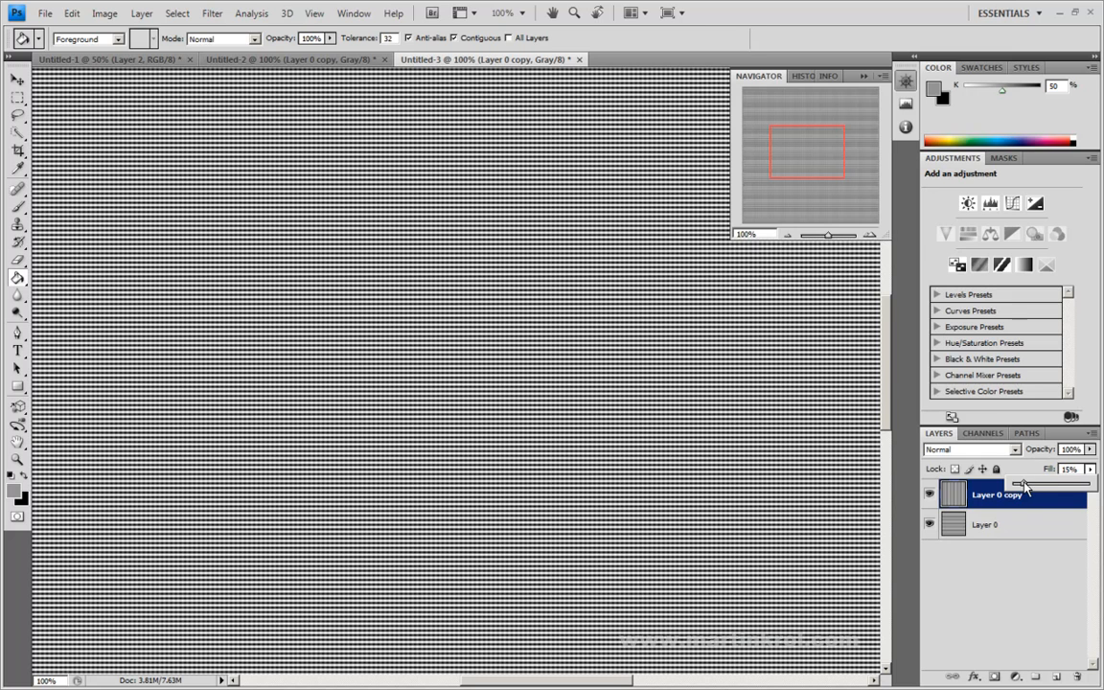
key("ctrl+plus")
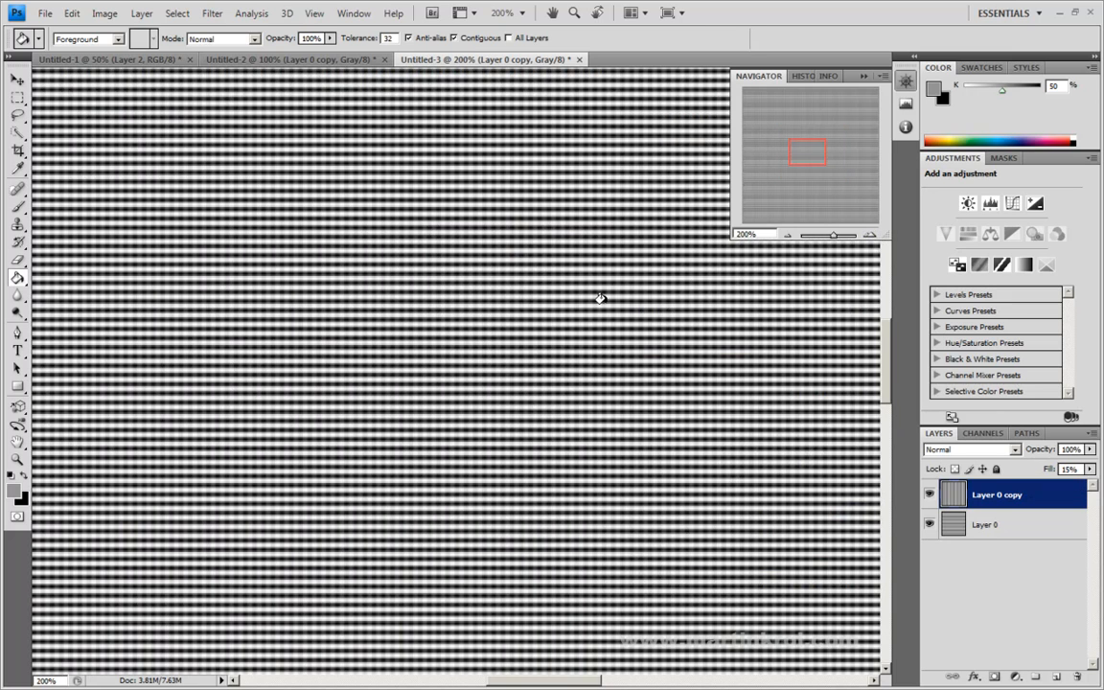
left_click(1089, 470)
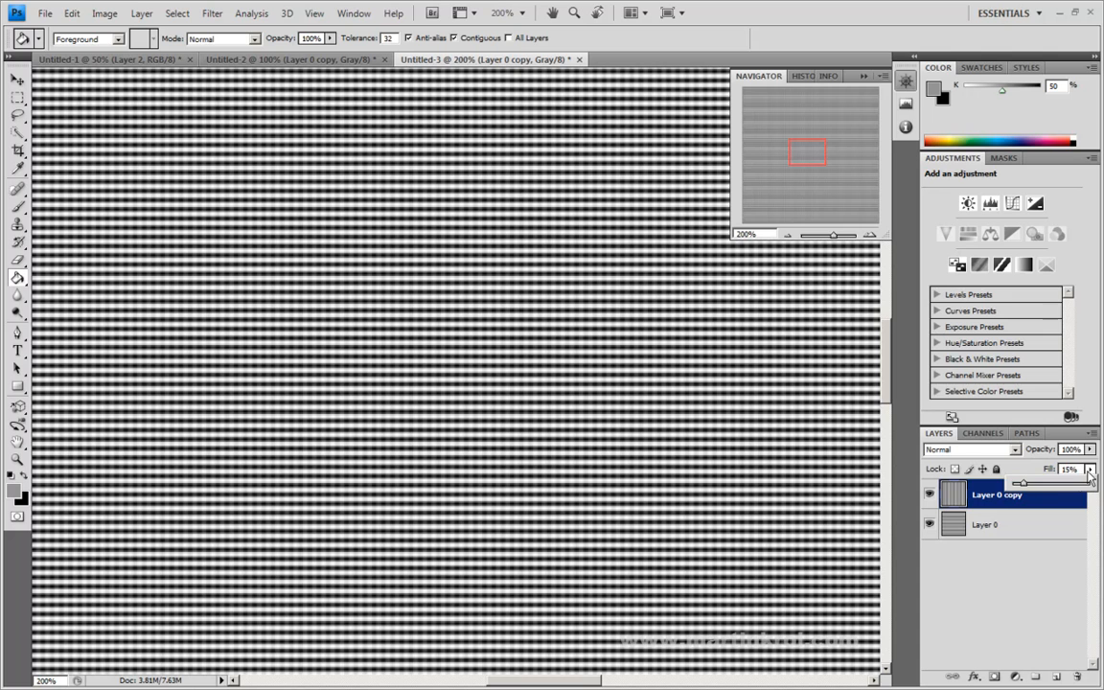
left_click_drag(1028, 483, 1031, 483)
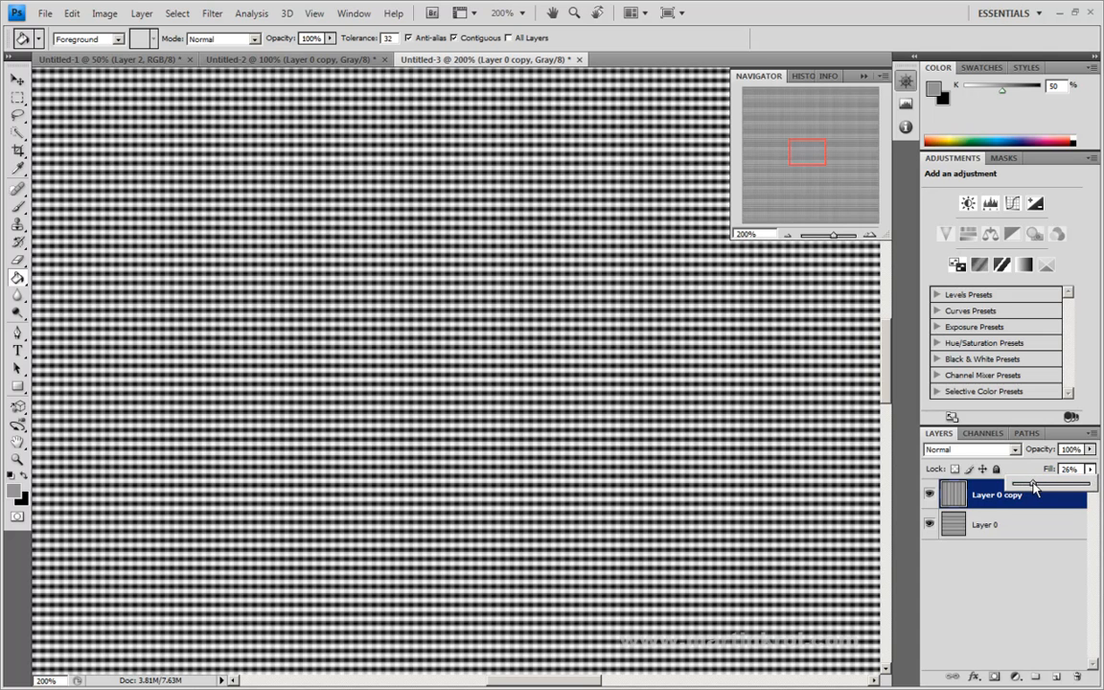
left_click_drag(1041, 488, 1038, 484)
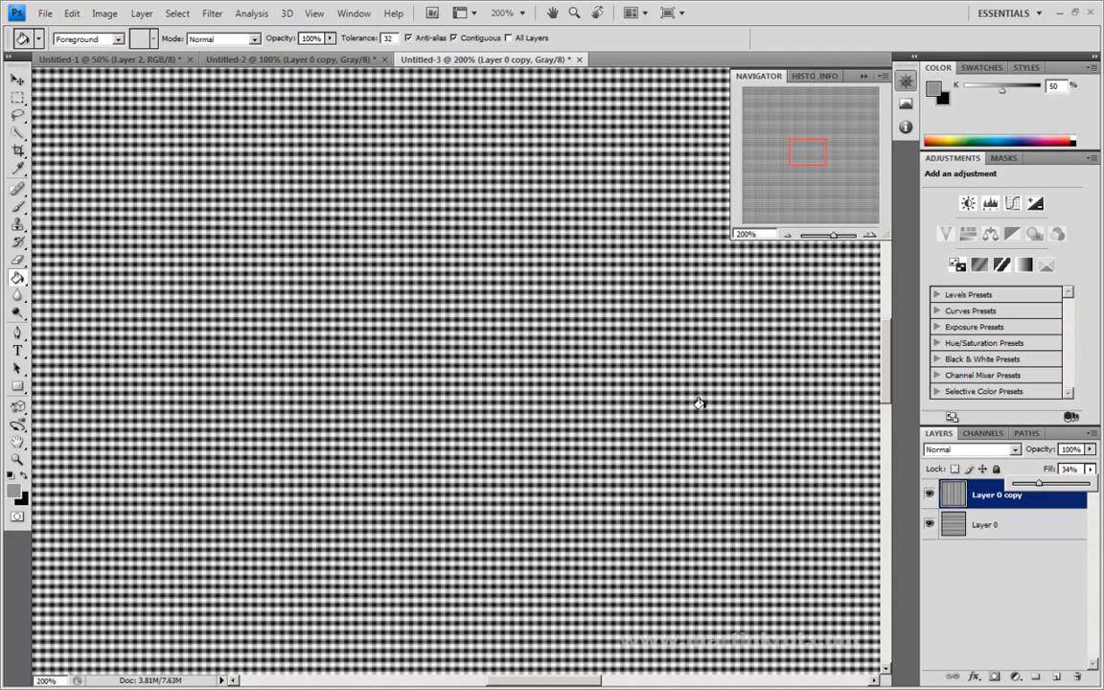
- Compare blend modes such as Multiply on the rotated copy and set it to Screen
left_click(968, 449)
left_click(944, 118)
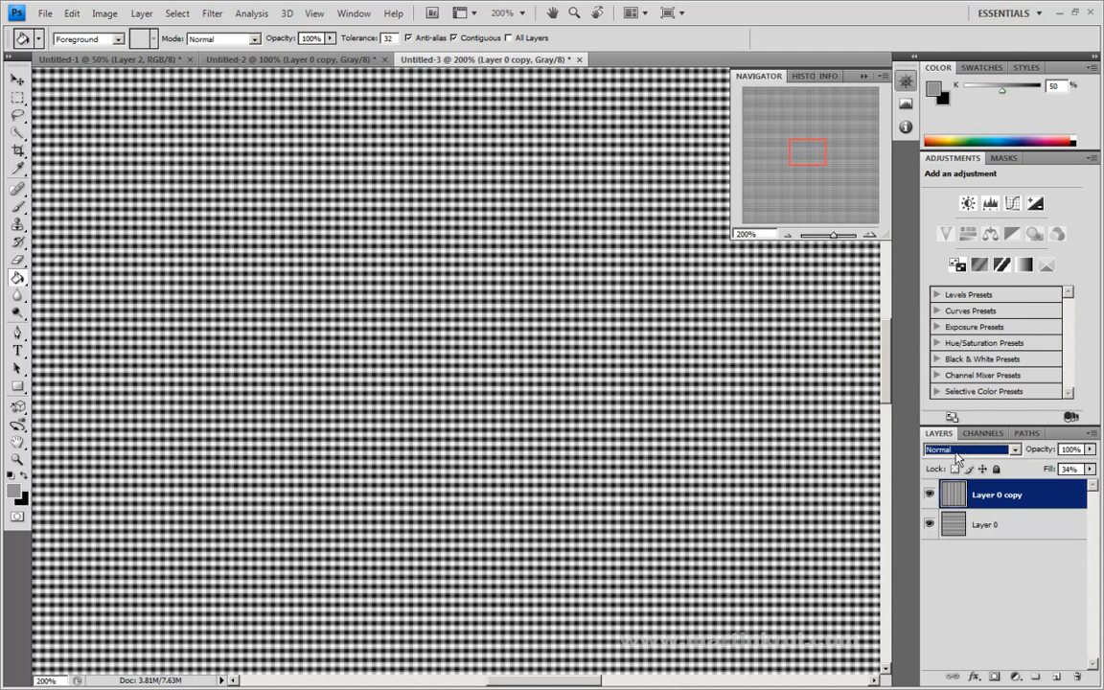
key("Down")
key("Down")
key("Down")
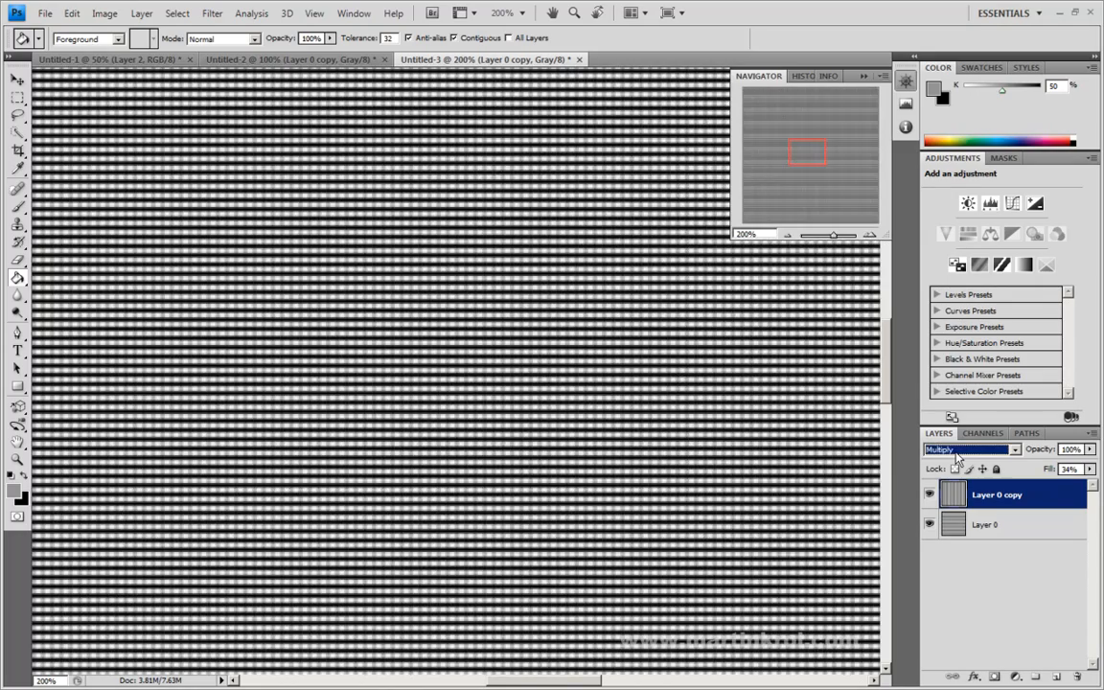
key("Down")
key("Down")
key("Down")
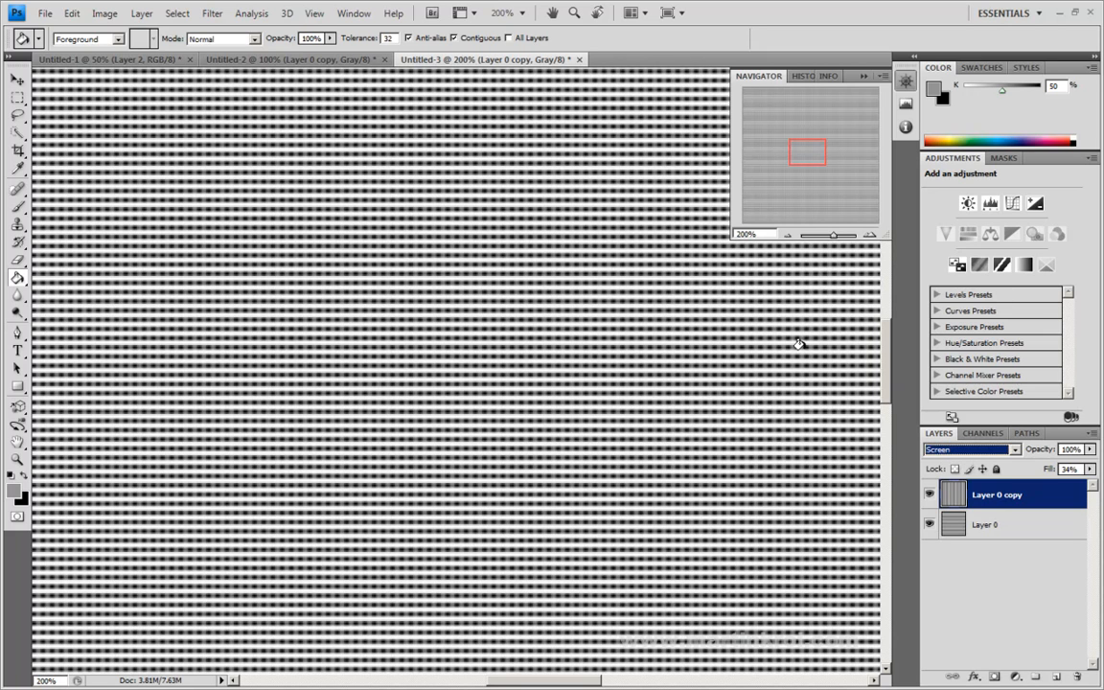
- Set the fill of the rotated Screen-mode copy to 37%
left_click(1087, 469)
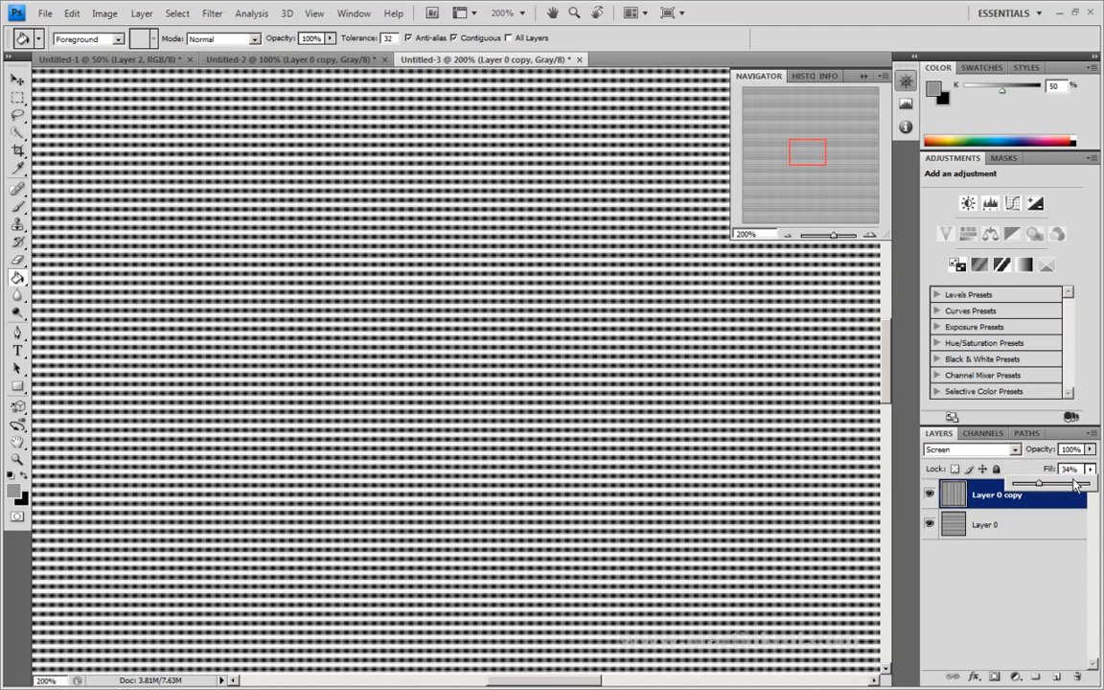
mouse_move(1041, 489)
left_mouse_down()
mouse_move(1078, 486)
mouse_move(1043, 488)
left_mouse_up()
left_click(997, 500)
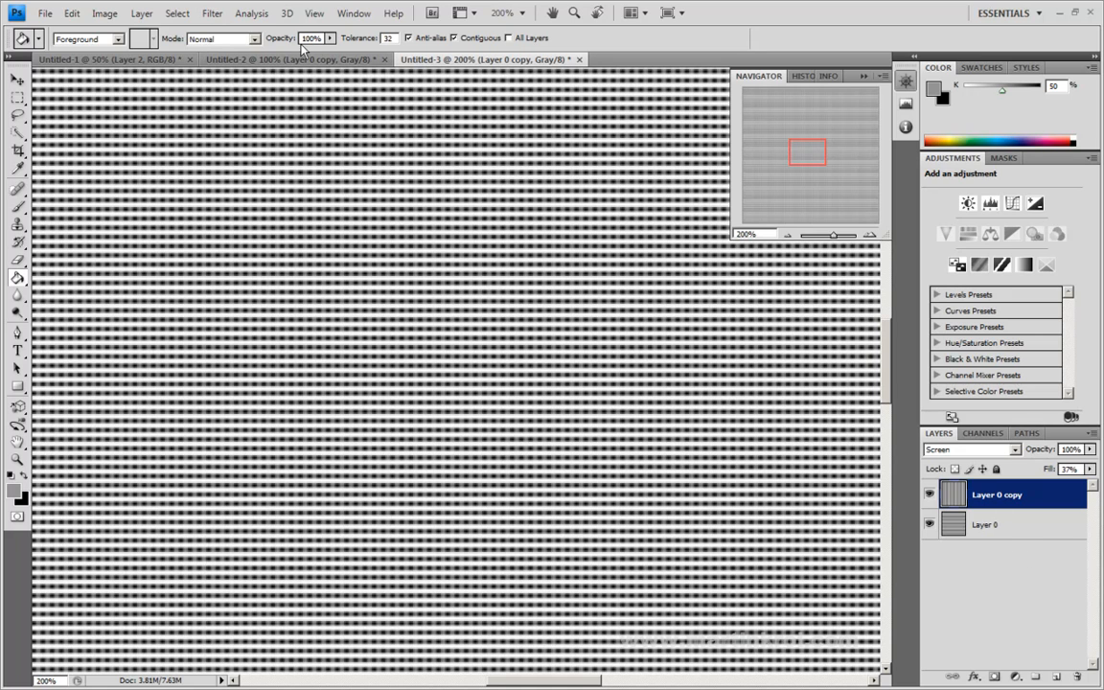
- Try merging the rotated copy down into Layer 0 and adding 7.16% Gaussian noise to the merged layer
left_click(140, 14)
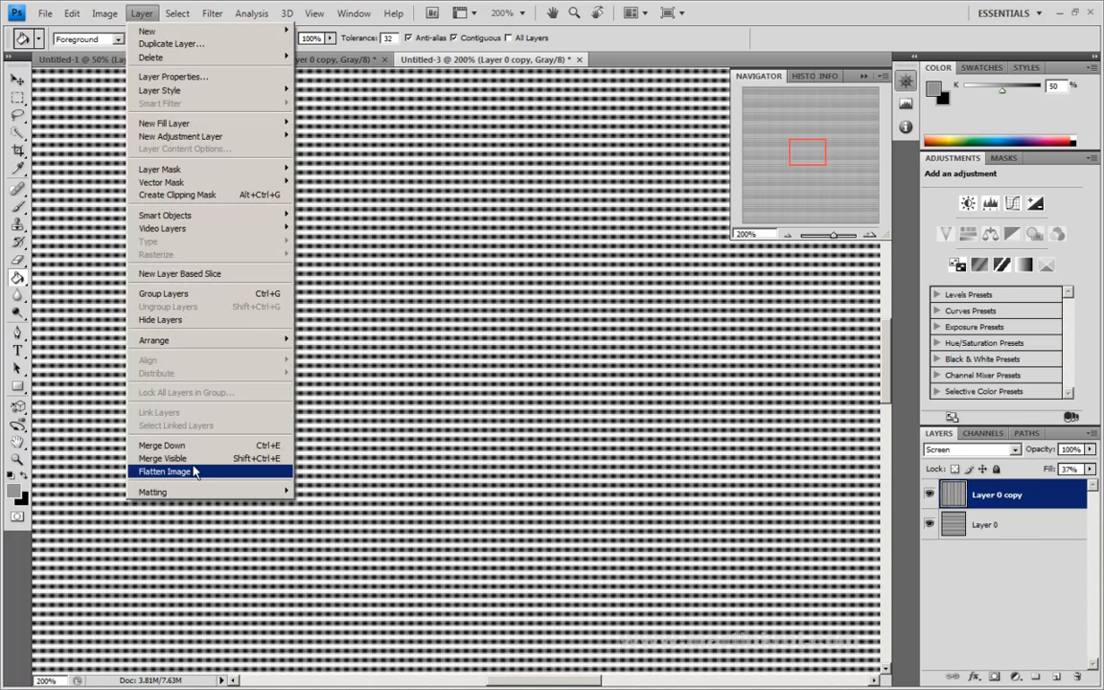
left_click(271, 448)
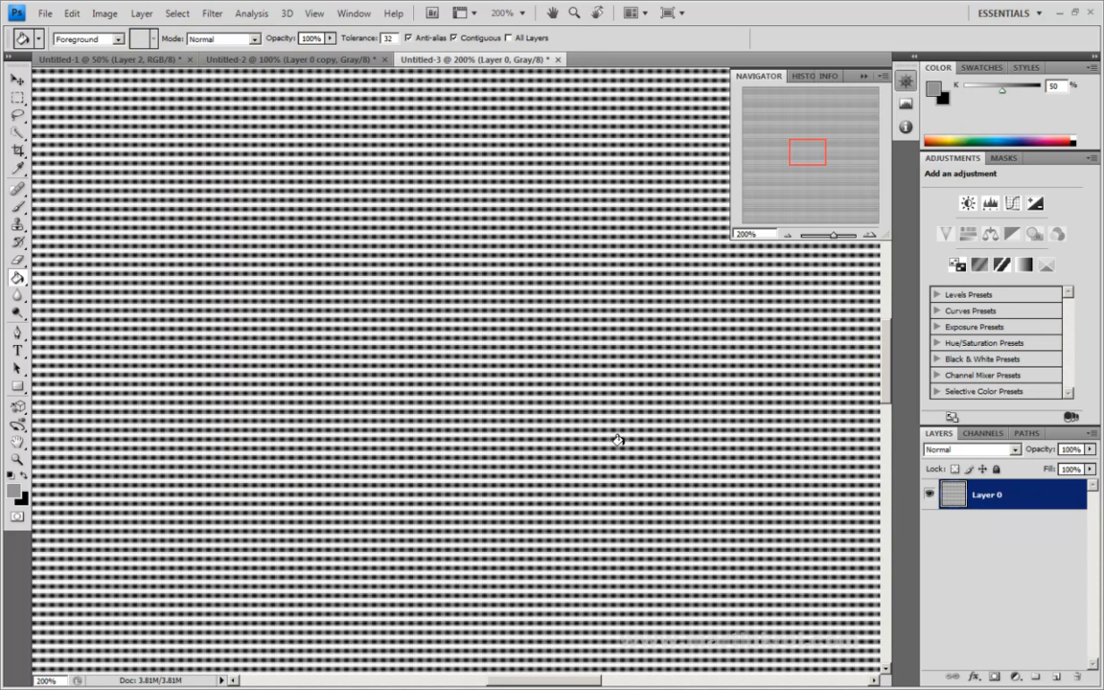
left_click(212, 13)
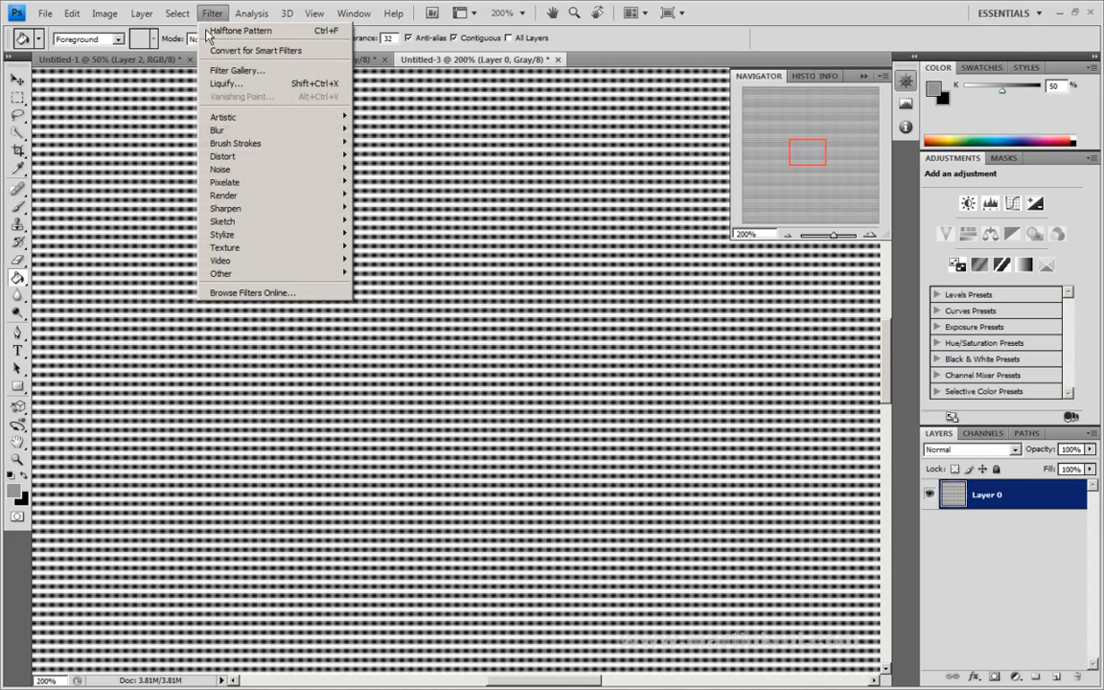
mouse_move(230, 169)
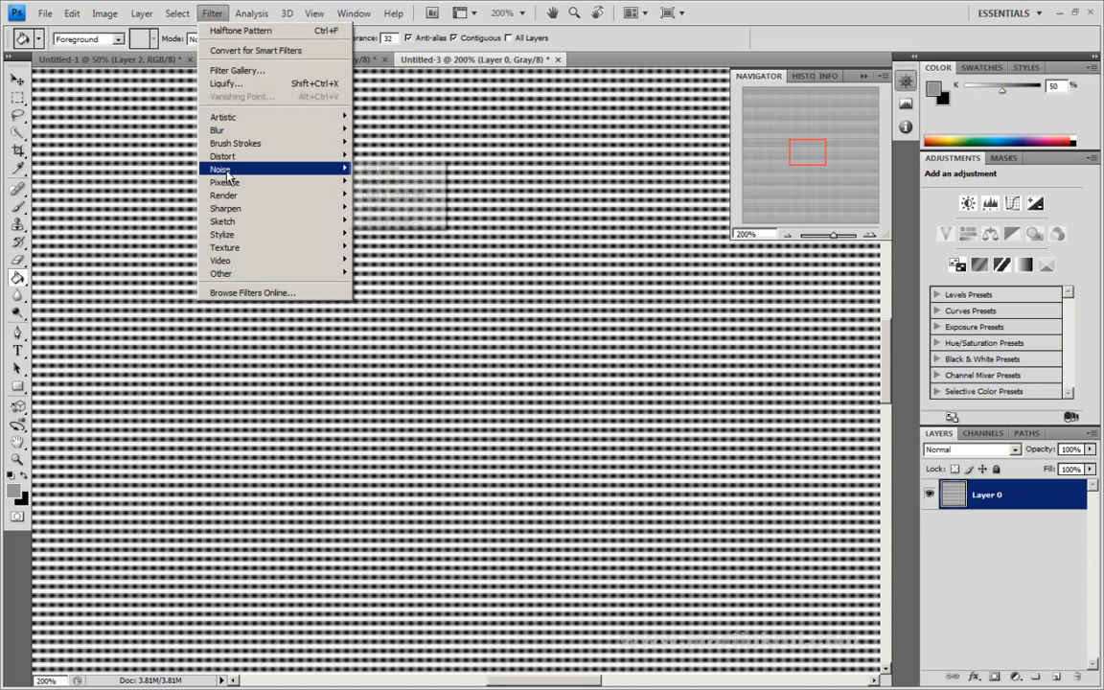
left_click(379, 170)
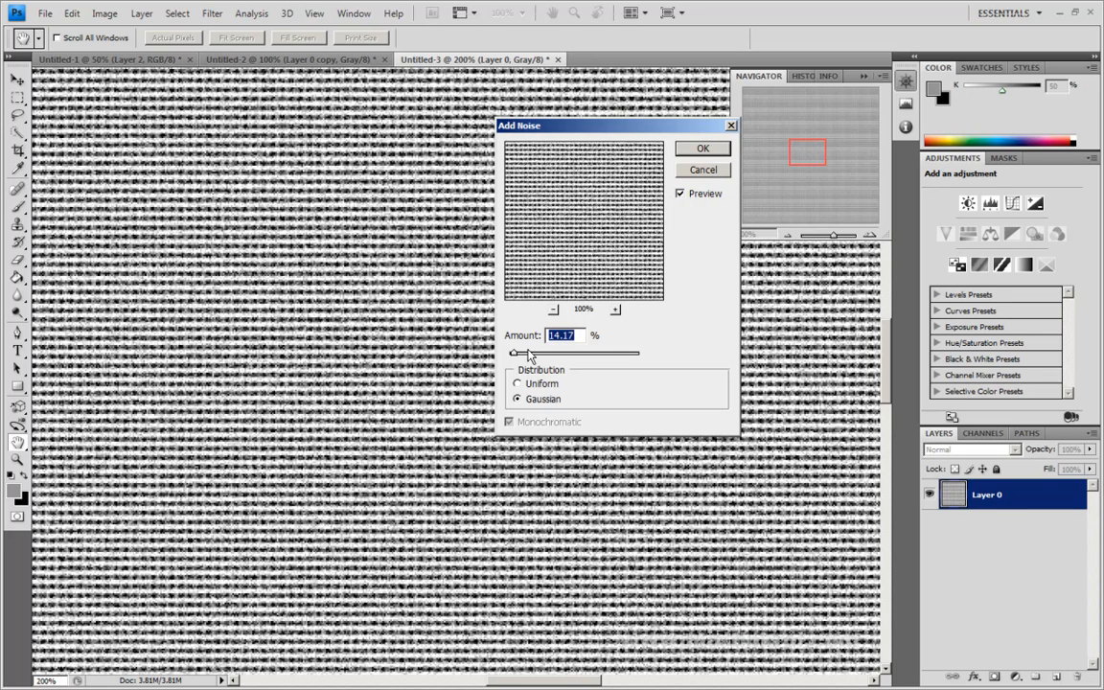
left_click_drag(515, 356, 513, 359)
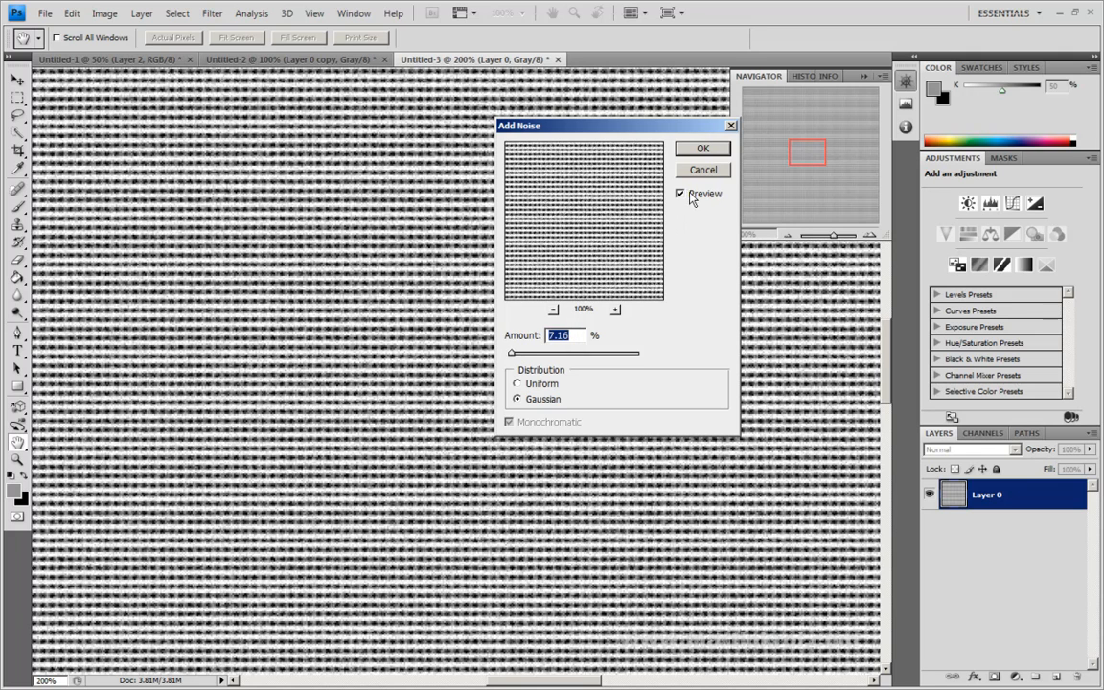
left_click(703, 149)
key("g")
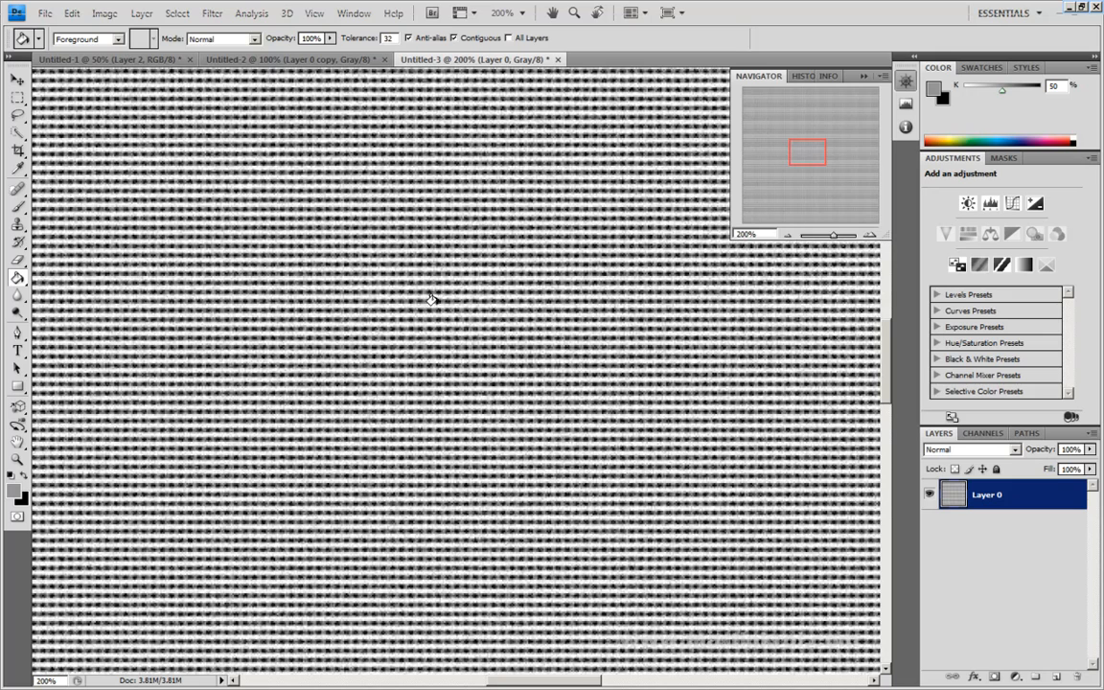
key("ctrl+minus")
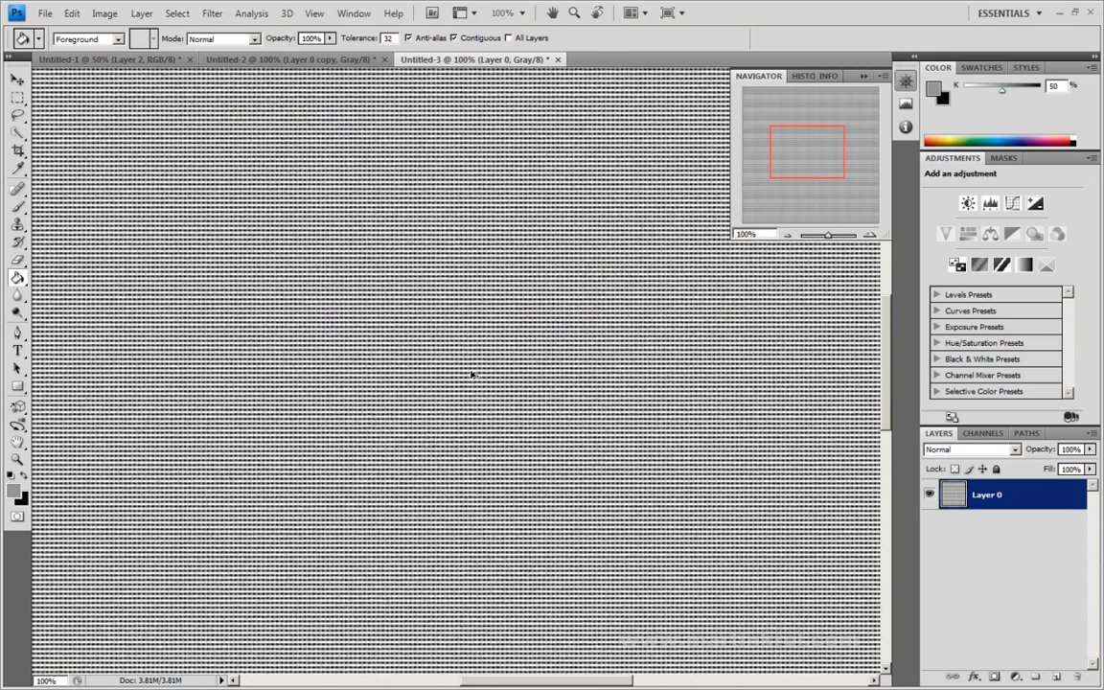
- Undo the noise and the layer merge, and toggle the rotated copy's visibility off and on
key("ctrl+z")
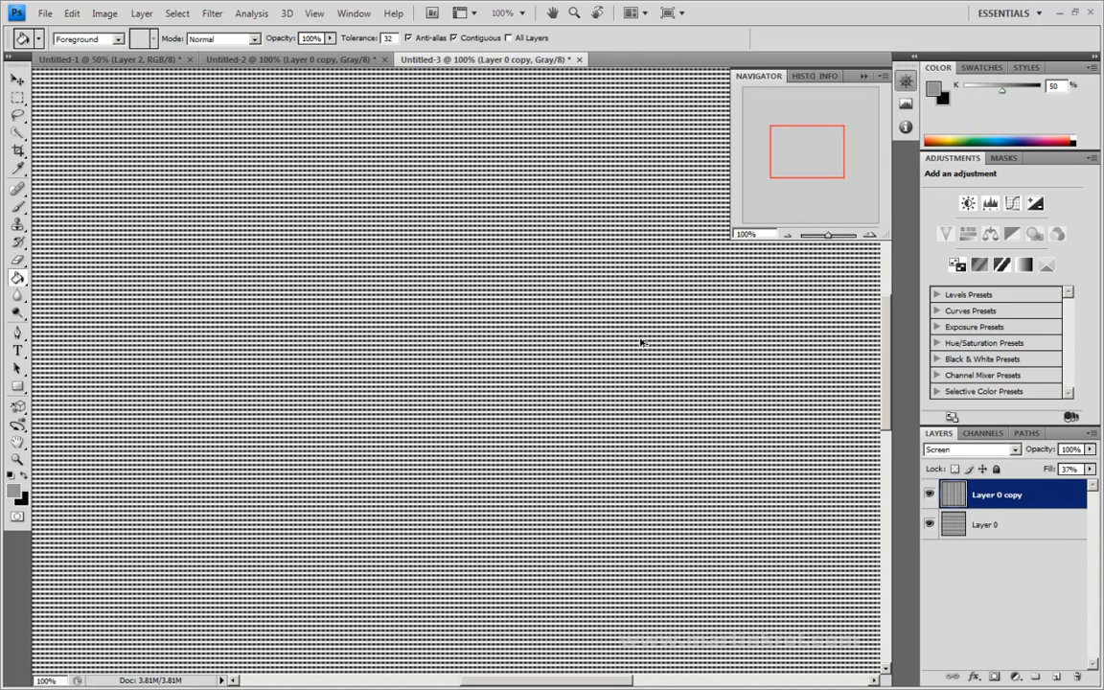
left_click(929, 494)
left_click(929, 494)
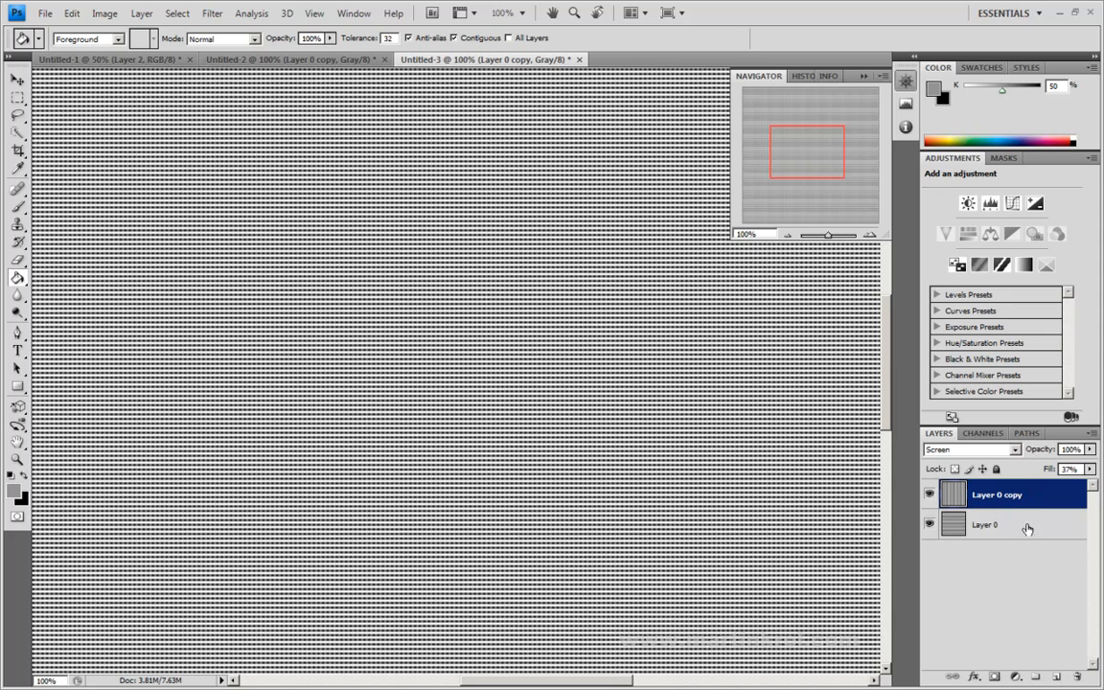
- Add Gaussian noise of 37.74% to the rotated copy alone
left_click(212, 14)
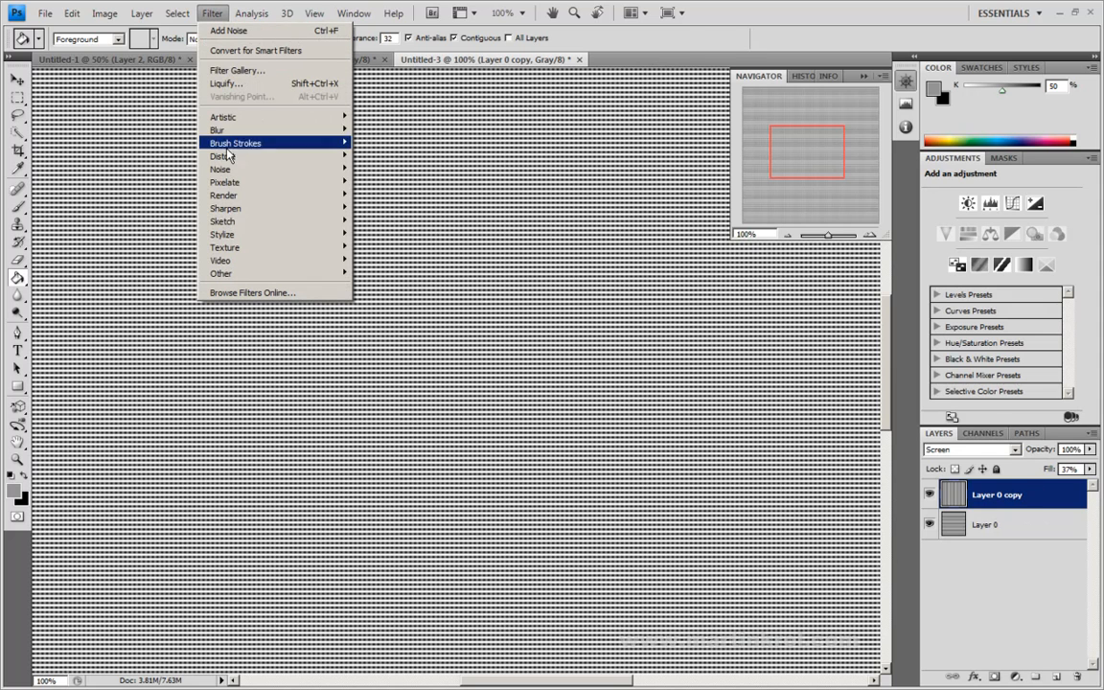
mouse_move(228, 173)
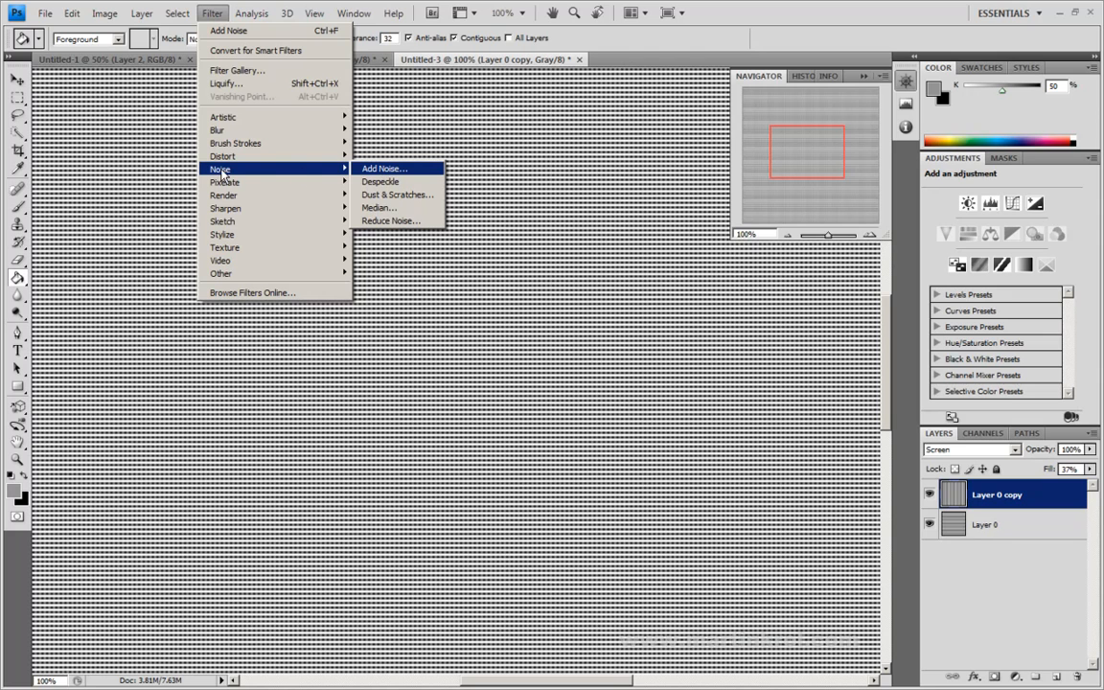
left_click(388, 169)
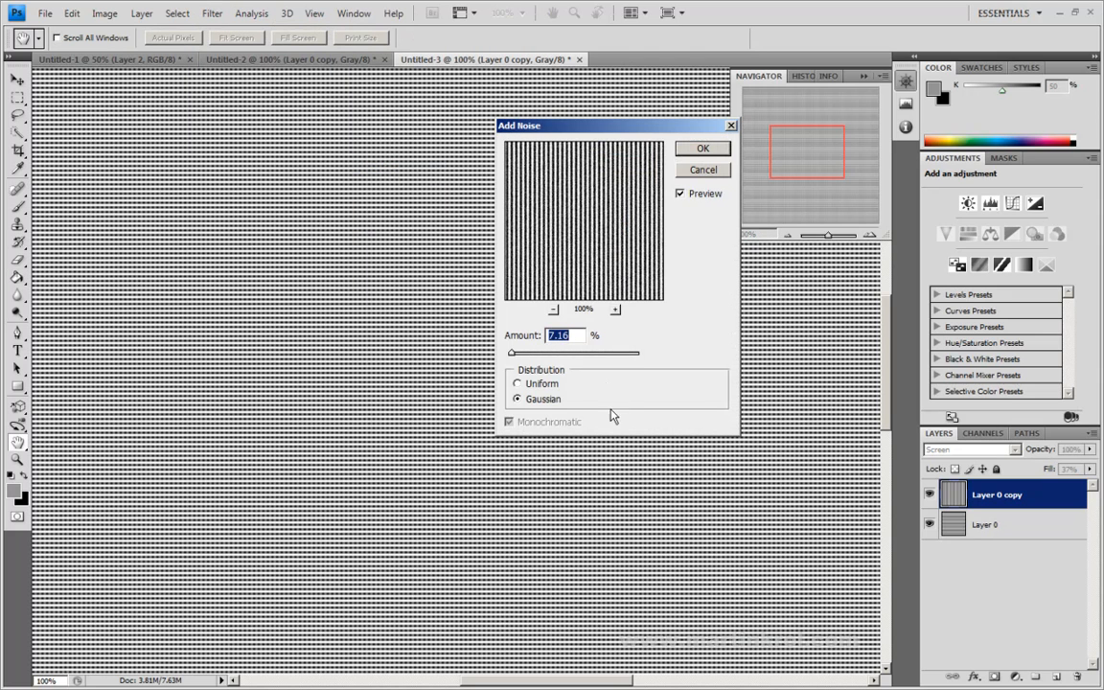
mouse_move(514, 358)
left_mouse_down()
mouse_move(598, 357)
mouse_move(513, 358)
mouse_move(522, 354)
left_mouse_up()
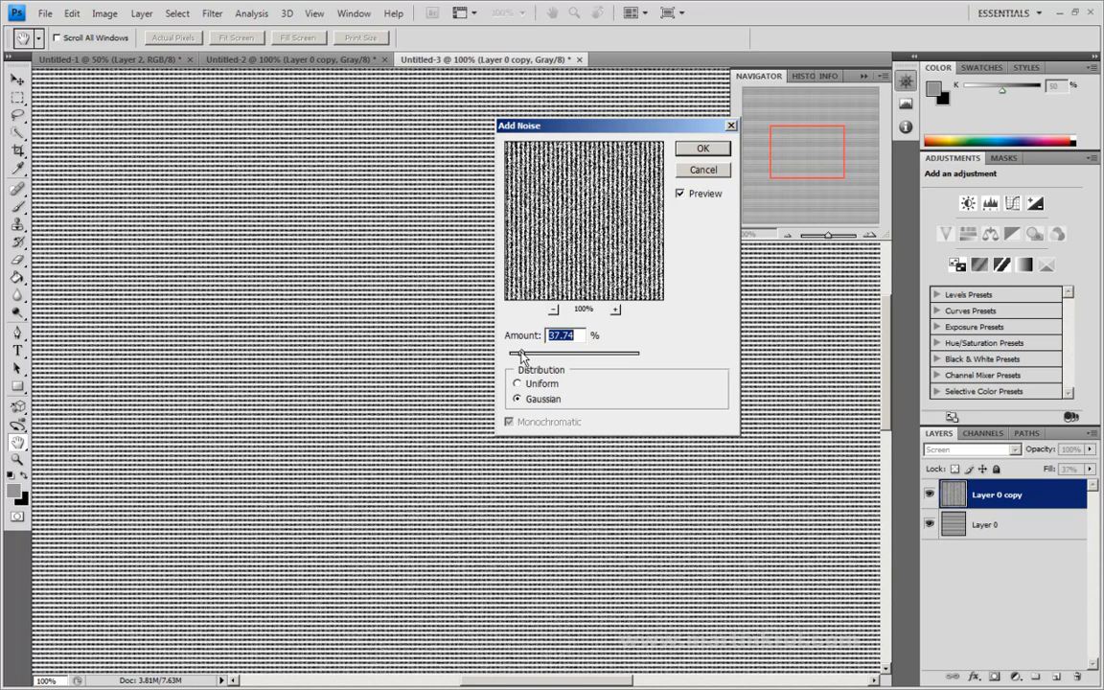
left_click(702, 149)
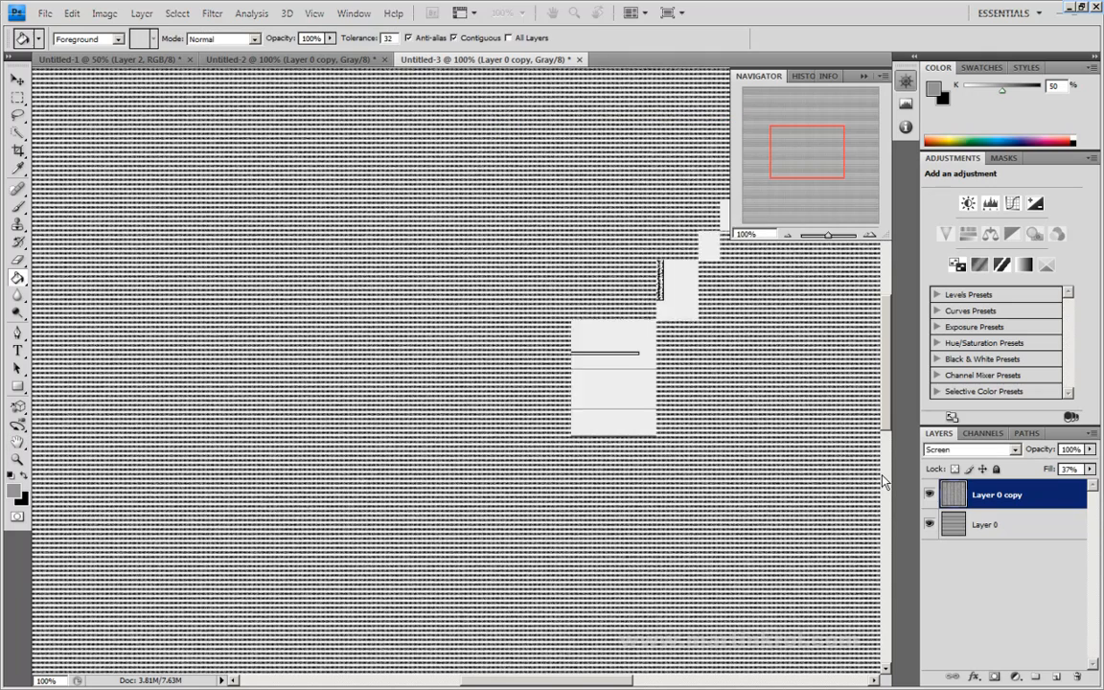
- Add Uniform noise of 16.57% to Layer 0
left_click(1024, 529)
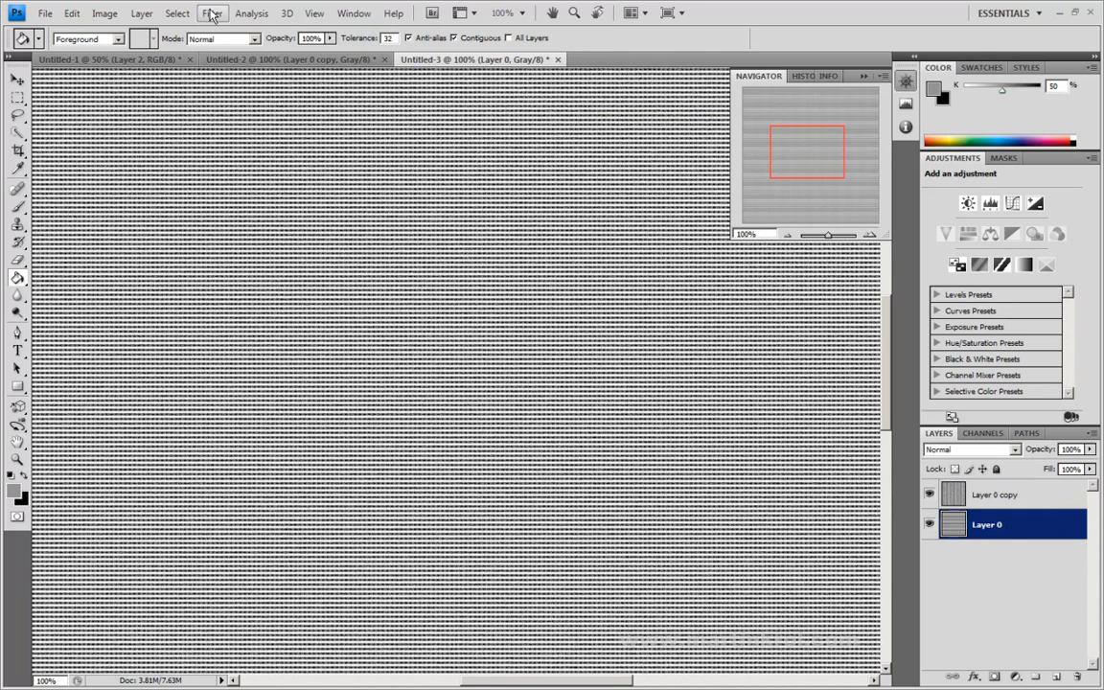
left_click(211, 14)
mouse_move(246, 176)
left_click(373, 169)
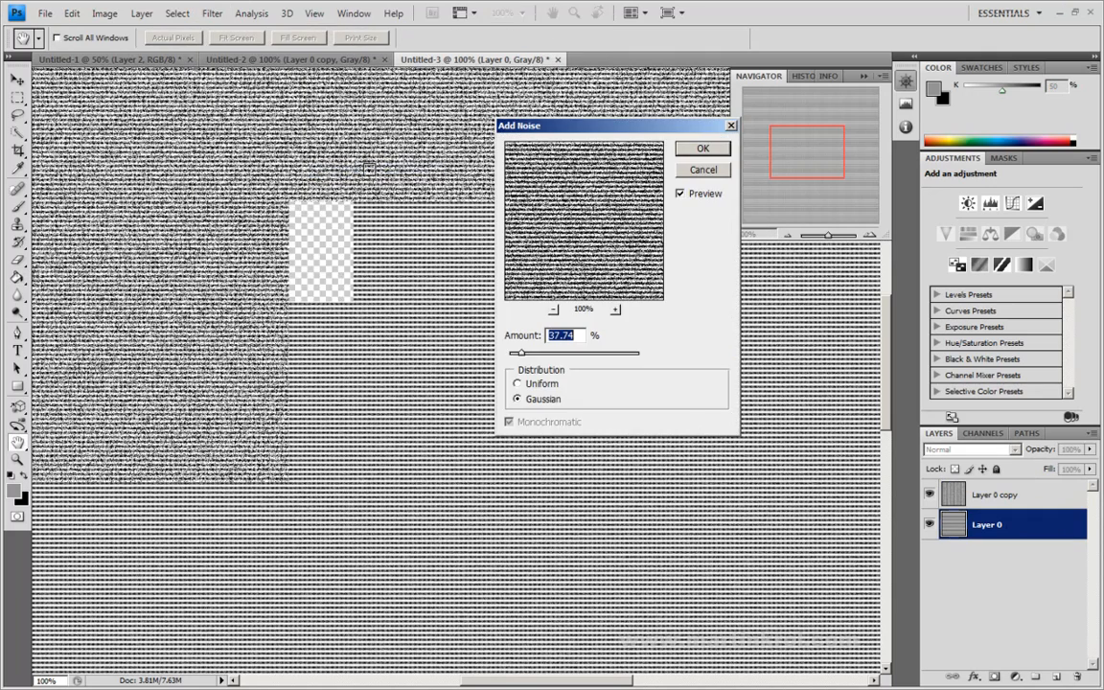
left_click_drag(519, 353, 516, 357)
left_click(518, 383)
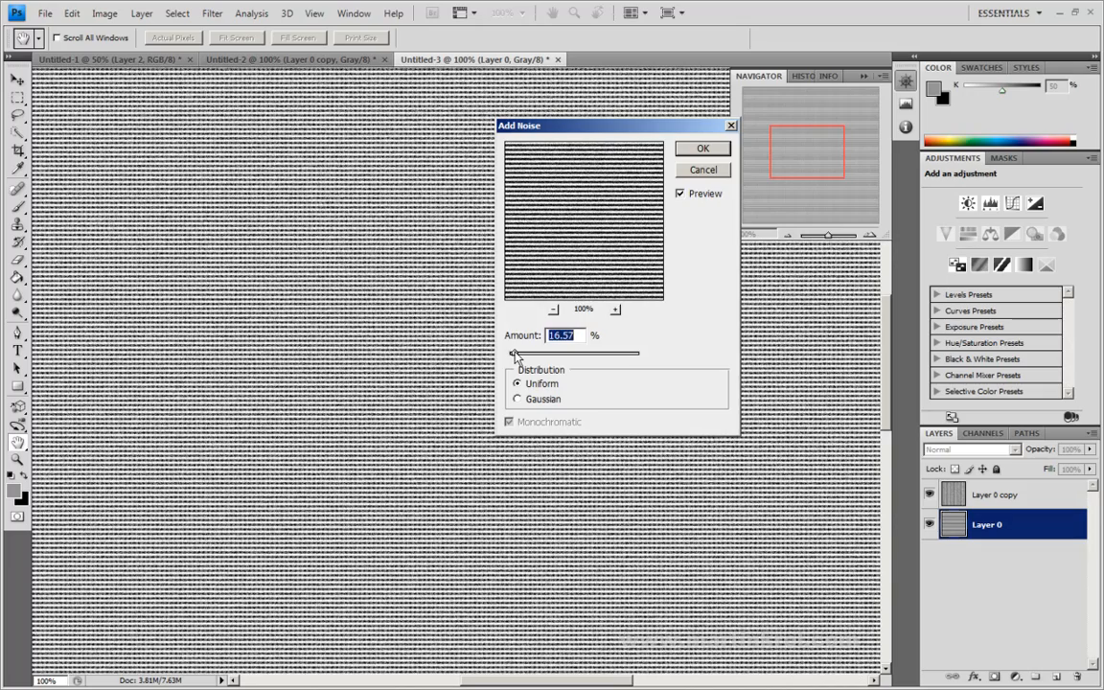
left_click(702, 148)
- Toggle the rotated copy's visibility off and on to compare, and merge the copy down into Layer 0
left_click(929, 495)
left_click(929, 495)
left_click(1013, 500)
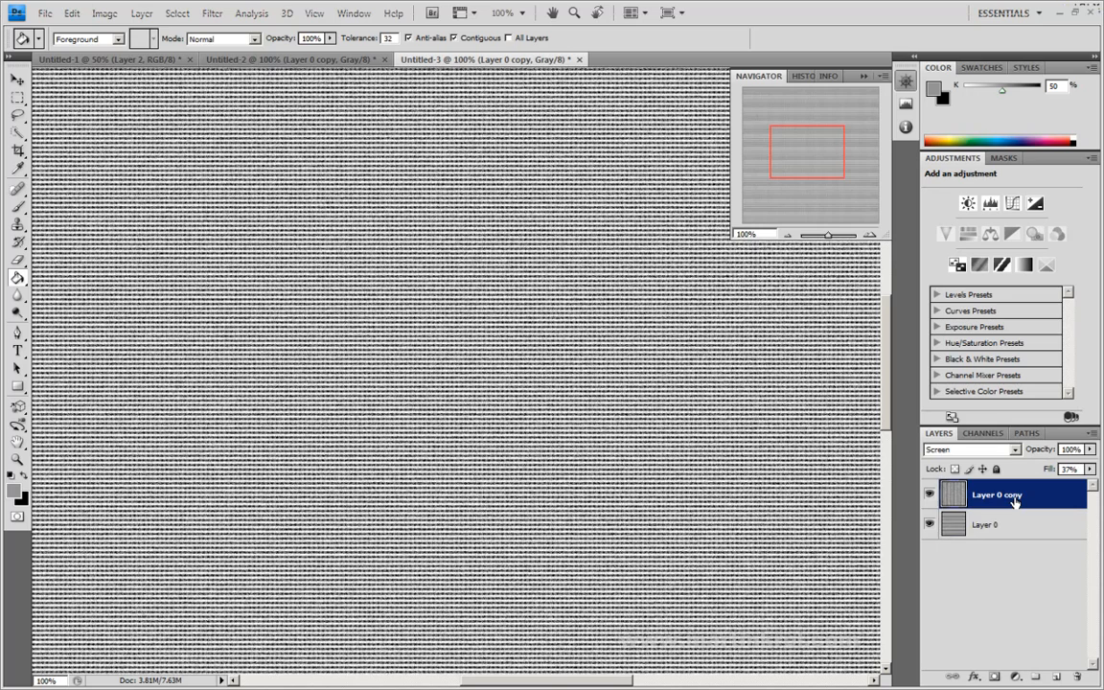
key("ctrl+e")
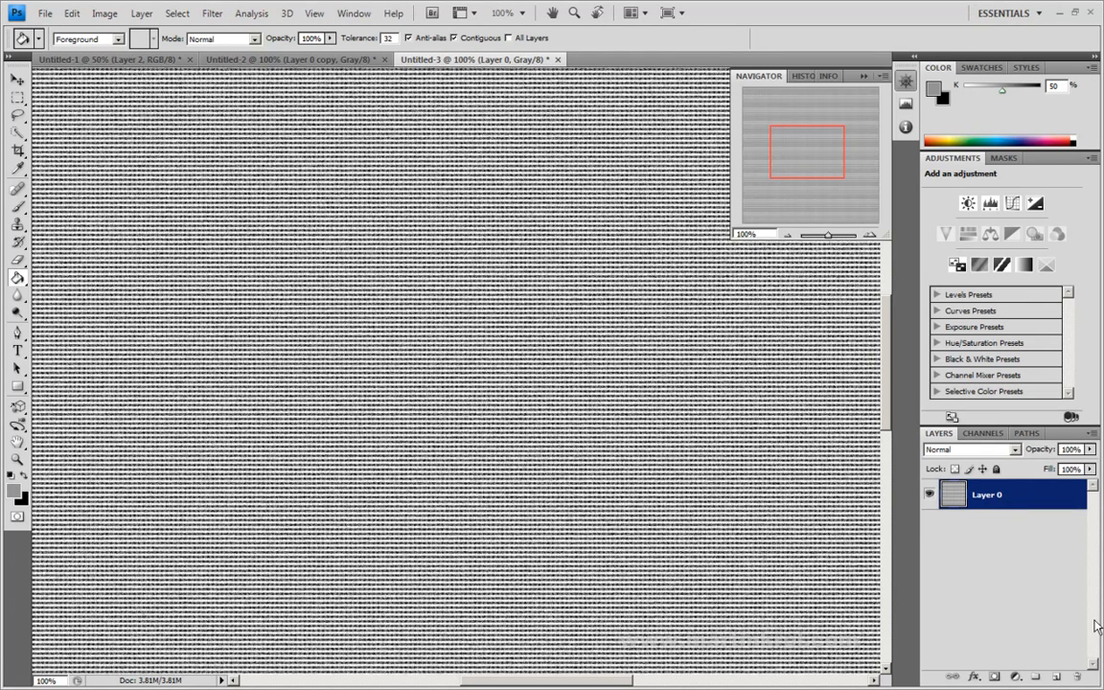
- Add an empty layer above the merged weave and apply a 0.6-pixel Gaussian Blur to Layer 0
left_click(1056, 677)
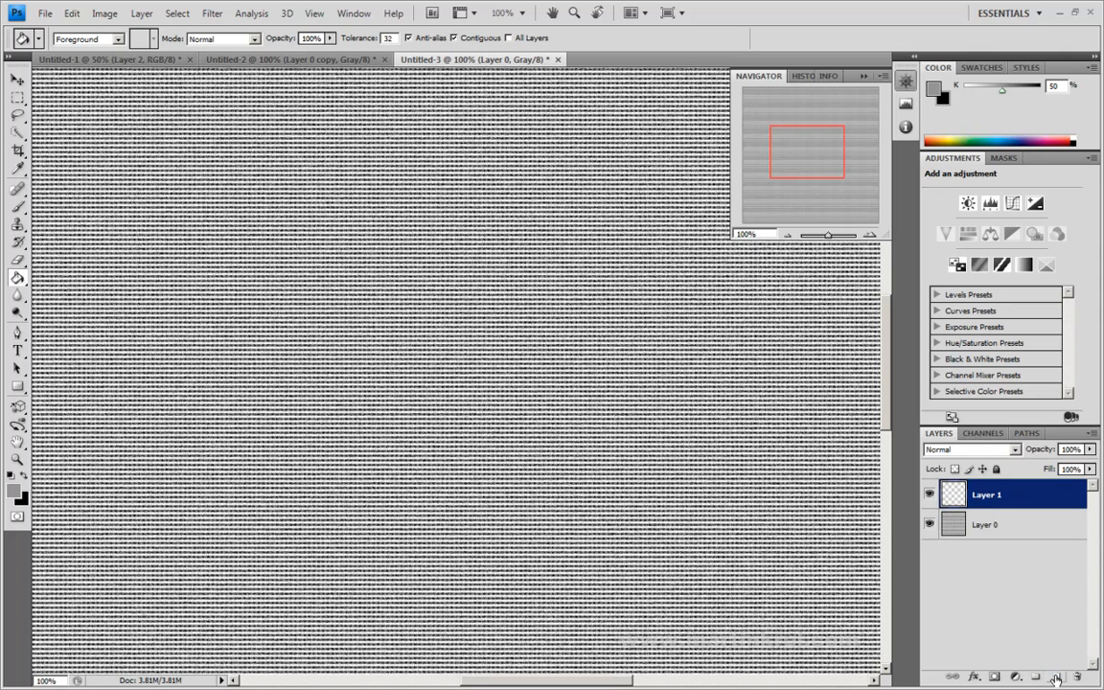
left_click(987, 524)
left_click(212, 13)
mouse_move(230, 130)
left_click(364, 167)
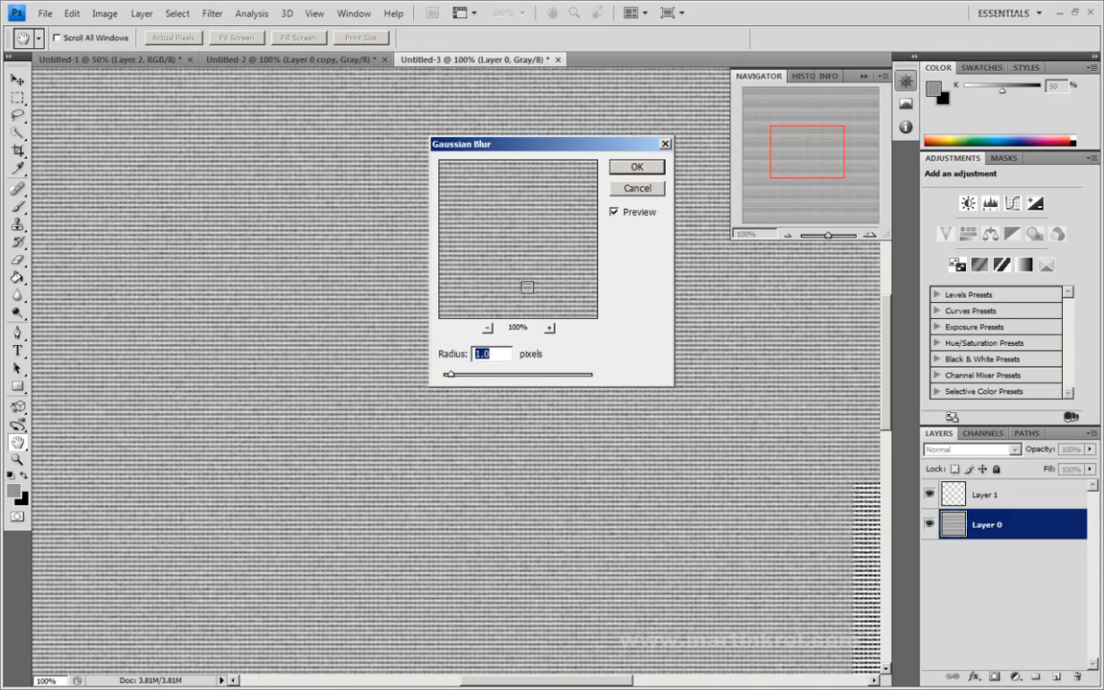
left_click_drag(449, 374, 448, 380)
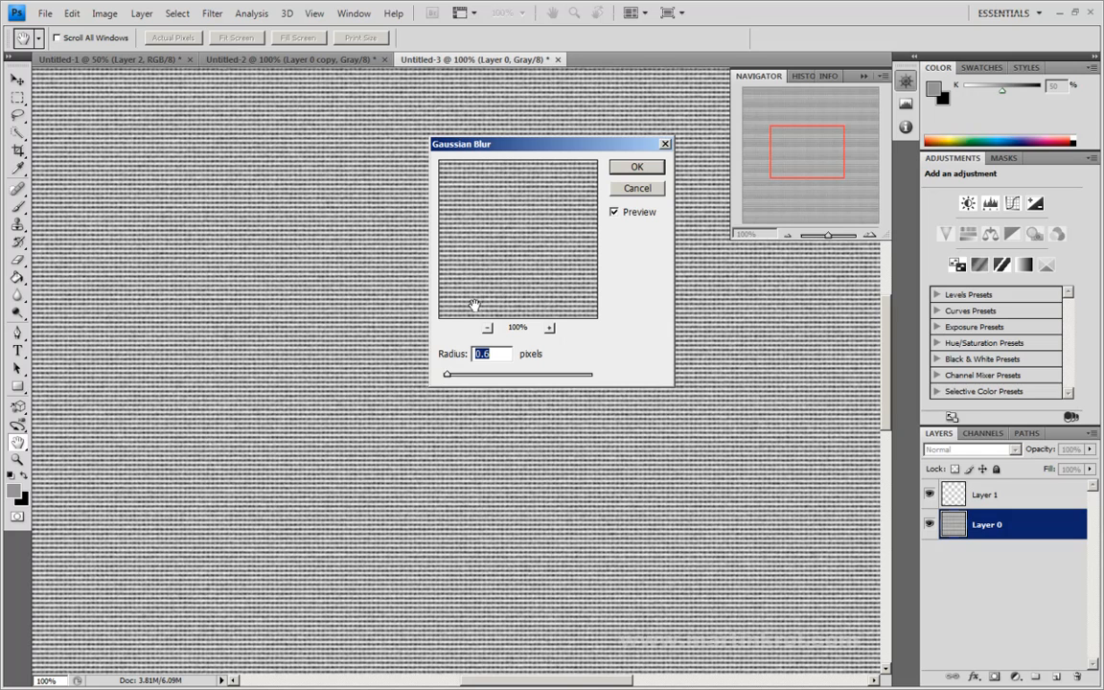
left_click(636, 167)
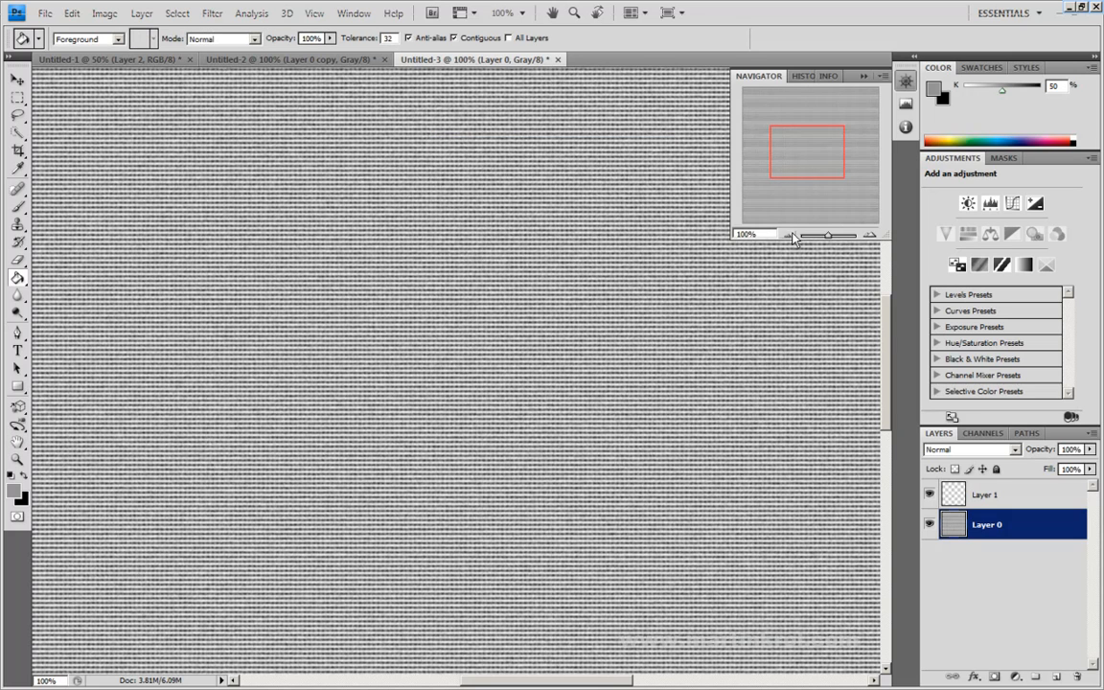
- Add a new layer directly above Layer 0, choose #dbc040 as the foreground color and fill the layer with it
left_click(788, 234)
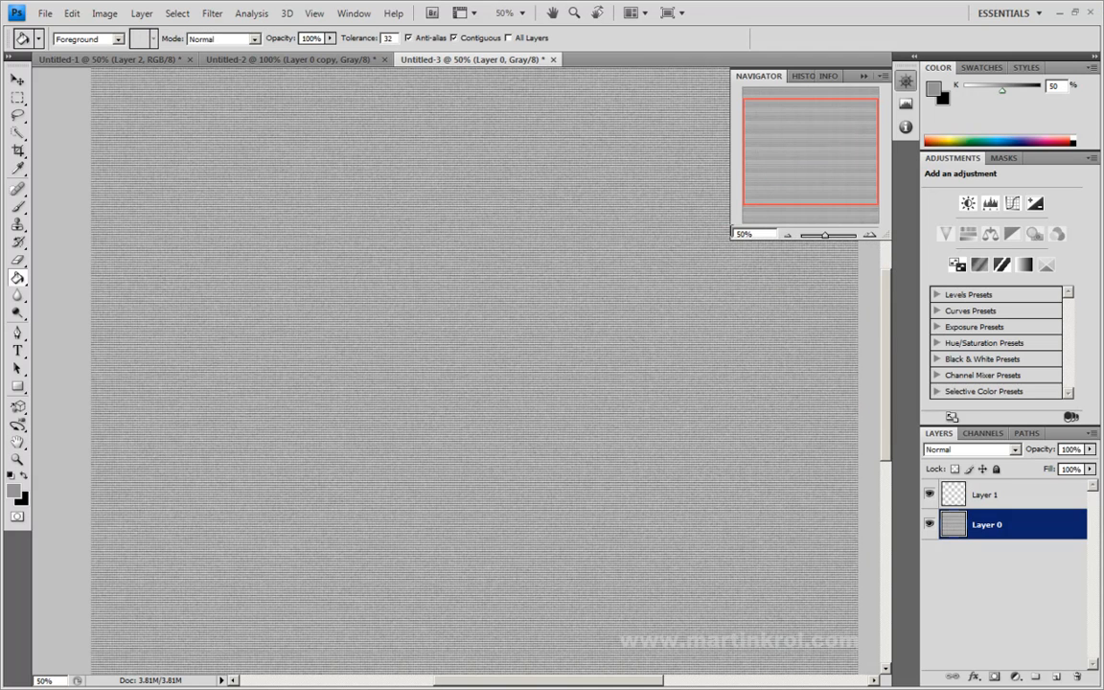
left_click_drag(445, 308, 439, 264)
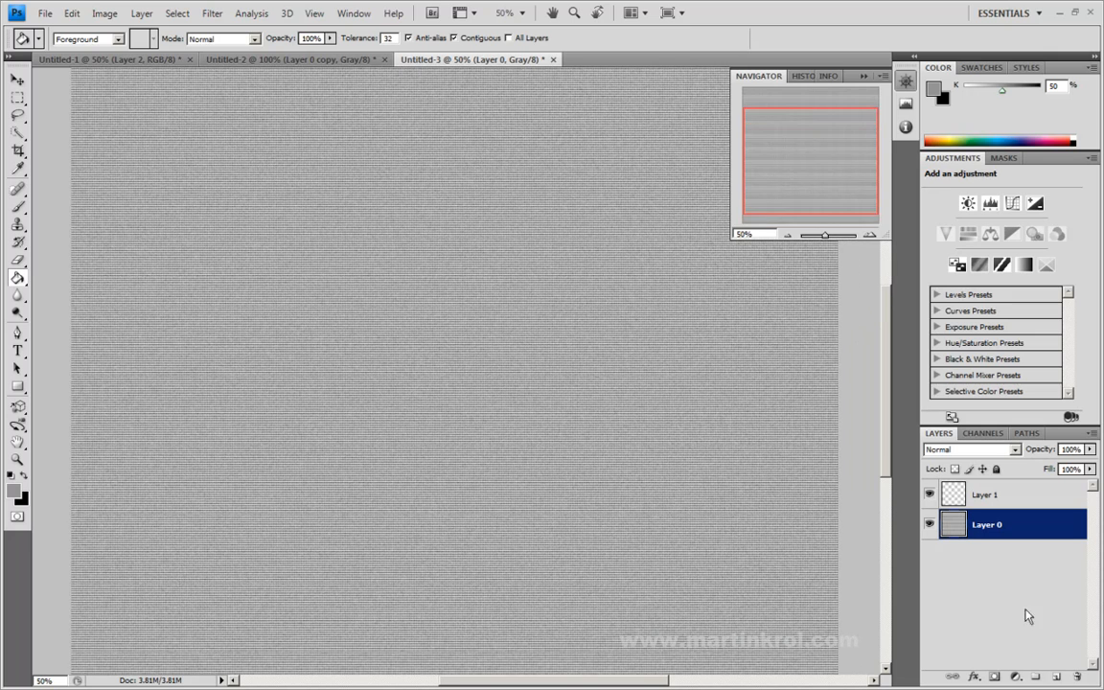
key("ctrl+shift+alt+n")
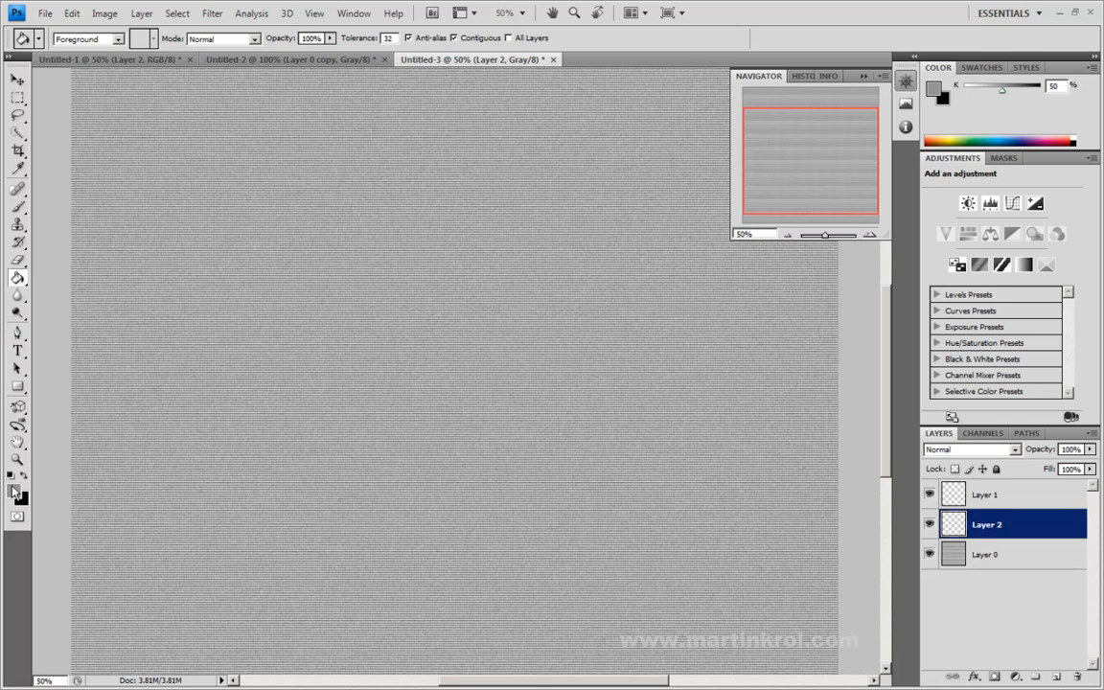
left_click(15, 490)
left_click(572, 331)
mouse_move(481, 209)
left_mouse_down()
mouse_move(427, 205)
mouse_move(394, 229)
mouse_move(394, 197)
mouse_move(456, 177)
mouse_move(462, 190)
left_mouse_up()
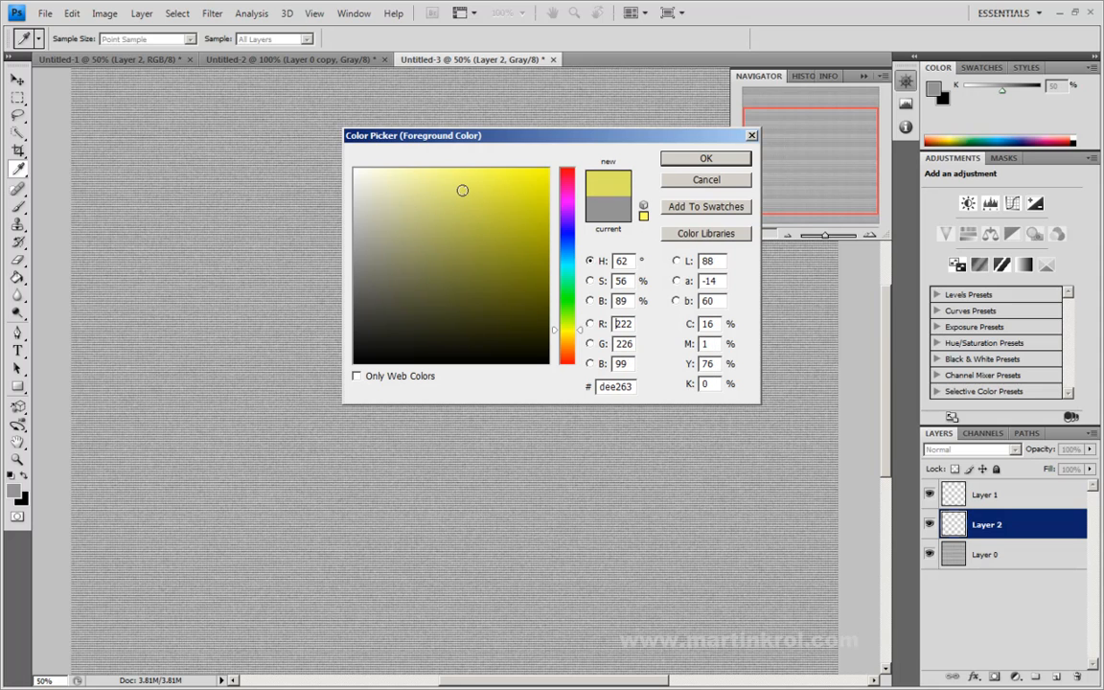
left_click(566, 337)
left_click(450, 213)
left_click_drag(532, 191, 491, 196)
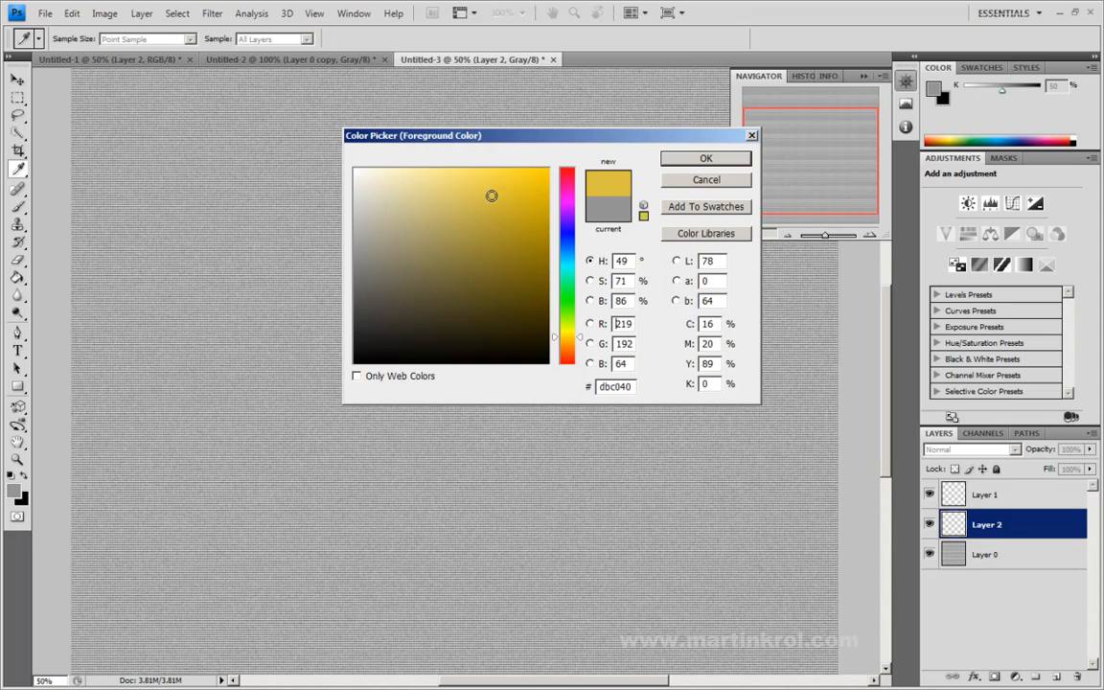
left_click(690, 165)
key("g")
left_click(353, 258)
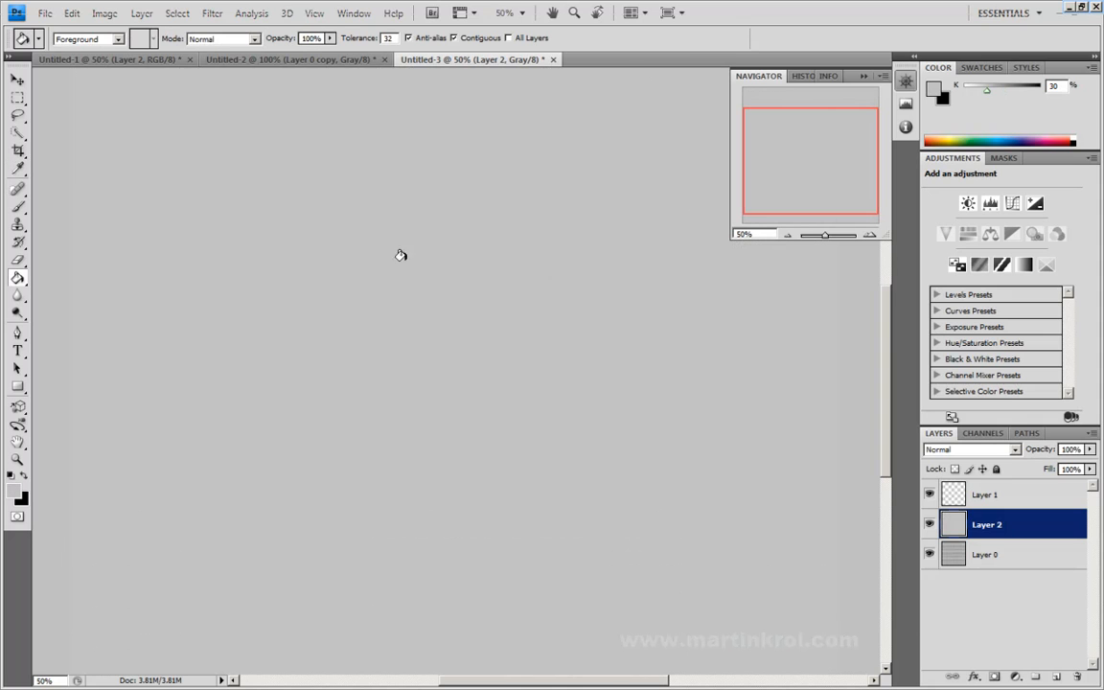
- Convert the document to RGB Color without merging its layers, and refill Layer 2 with the golden yellow foreground color
left_click(104, 14)
mouse_move(144, 31)
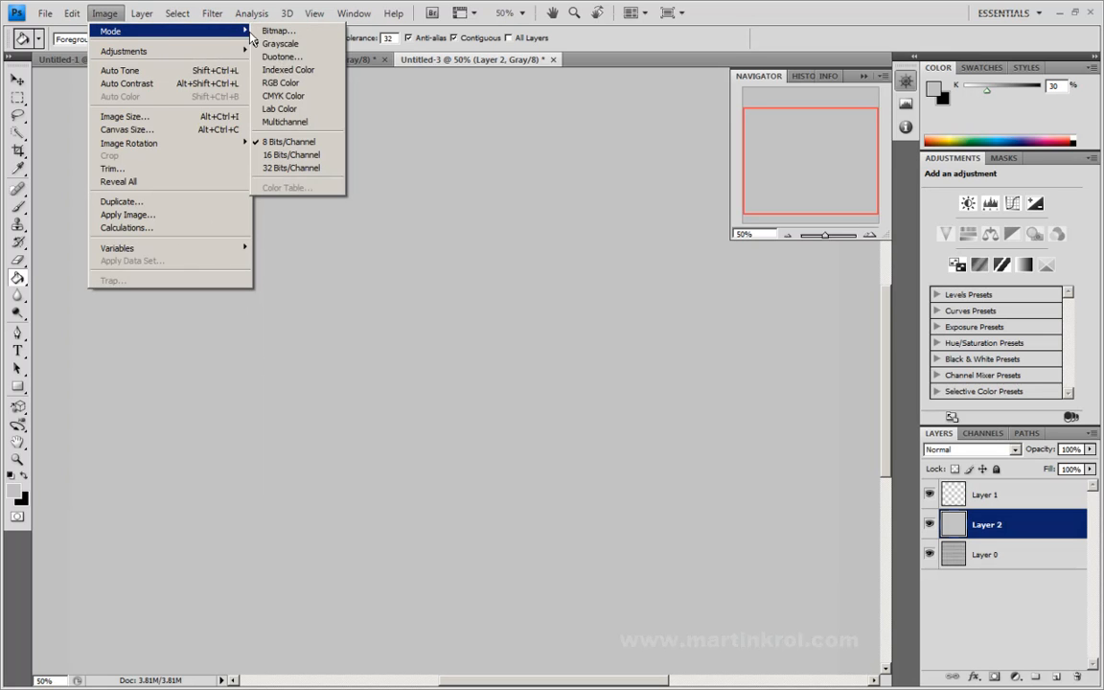
left_click(276, 84)
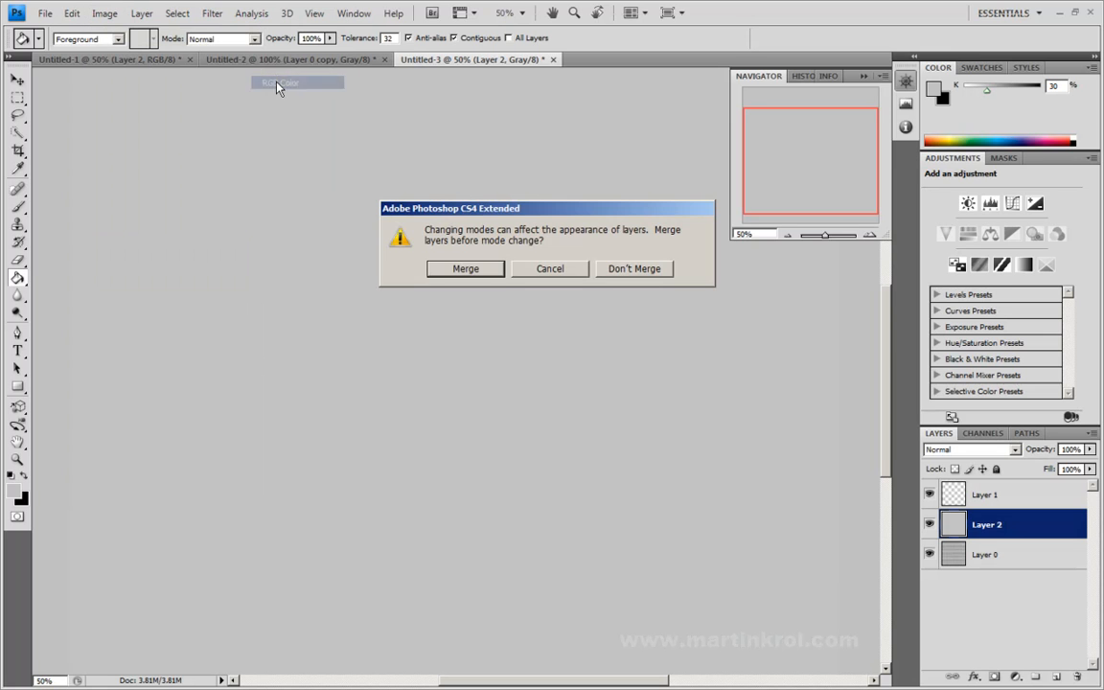
left_click(658, 268)
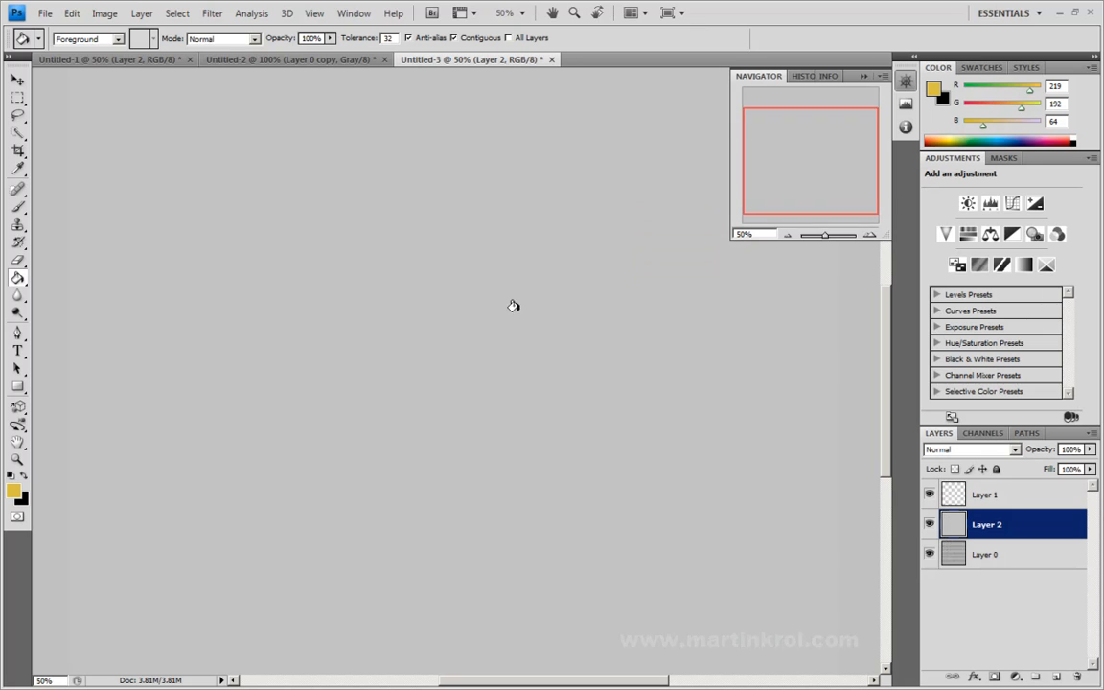
left_click(458, 305)
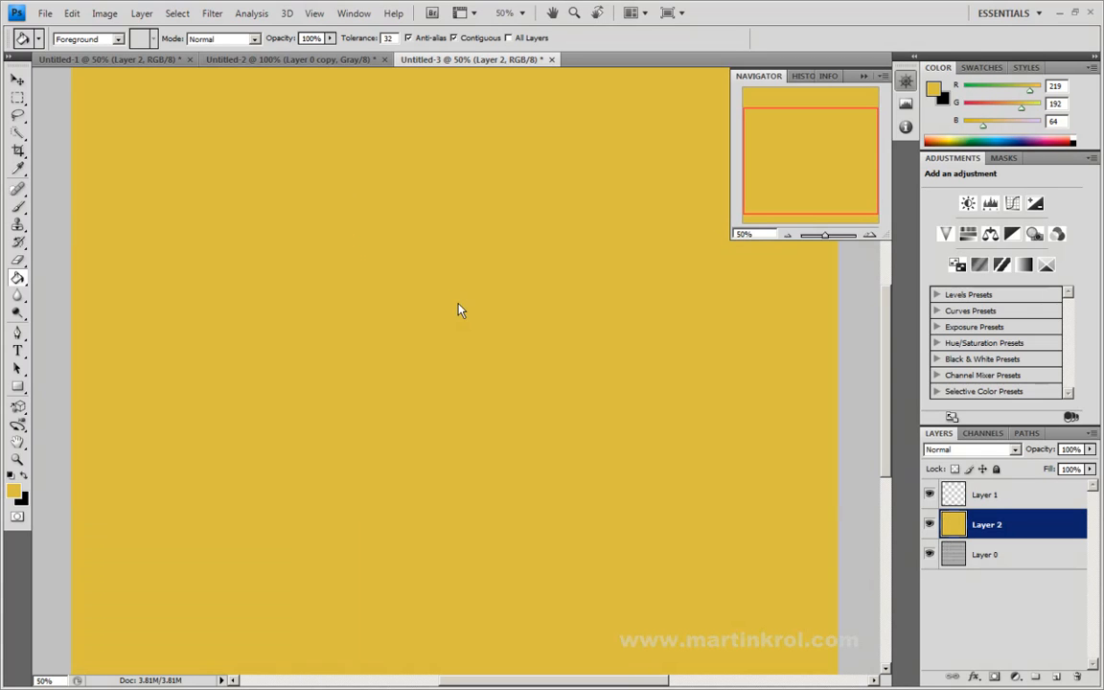
- Try a range of blend modes on the yellow fill layer, including Color Burn, Linear Dodge (Add), Soft Light, Hard Light and Hard Mix
left_click(968, 456)
left_click(966, 458)
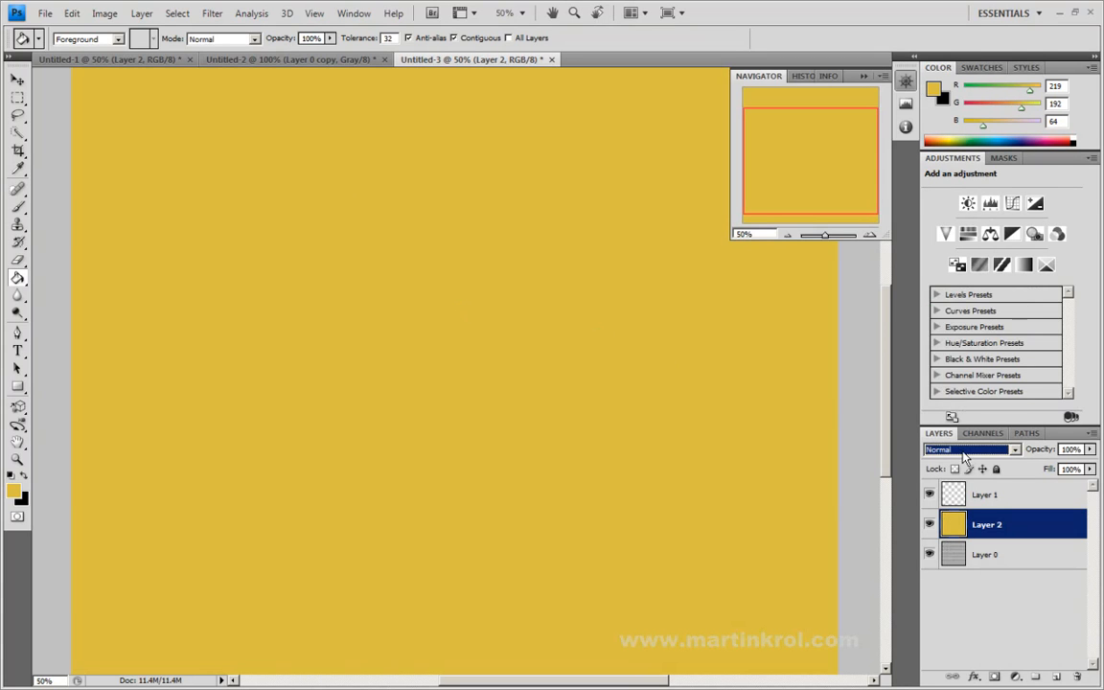
key("Down")
key("Down")
key("Down")
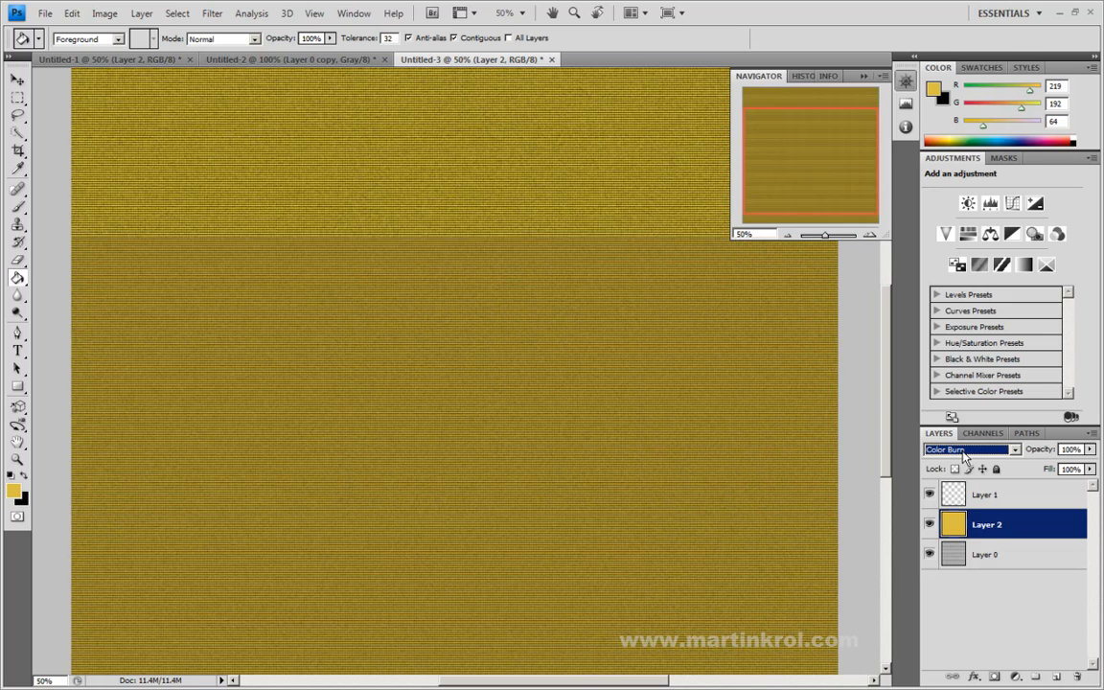
key("Up")
key("Down")
key("Down")
key("Down")
key("Down")
key("Down")
key("Down")
key("Down")
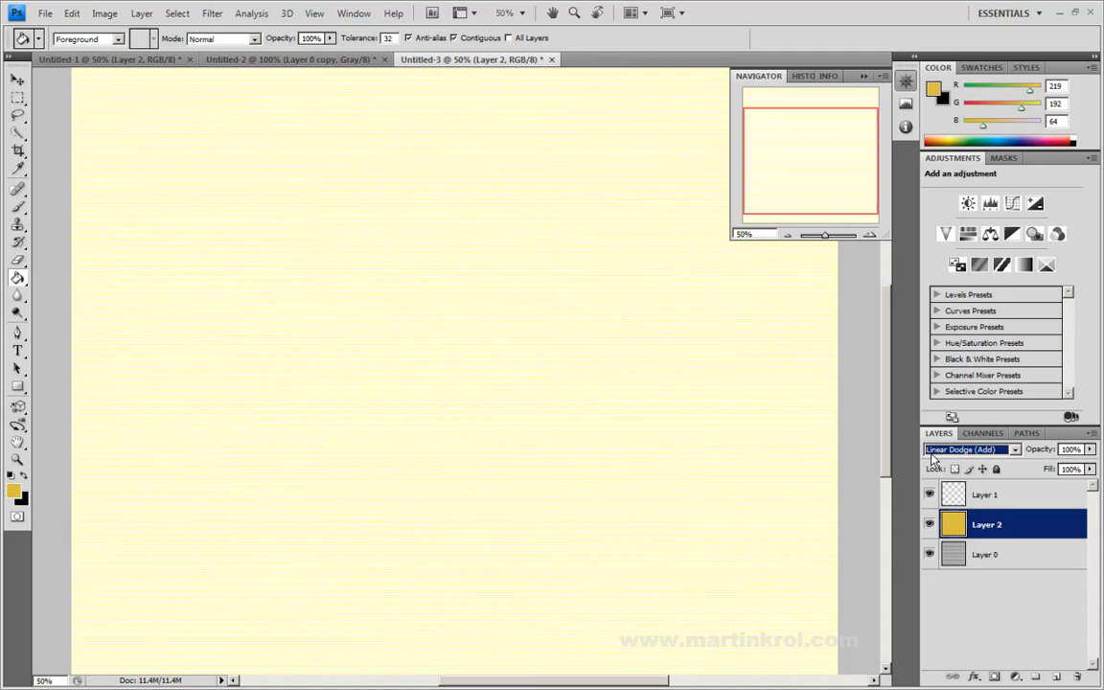
key("Down")
key("Down")
key("Down")
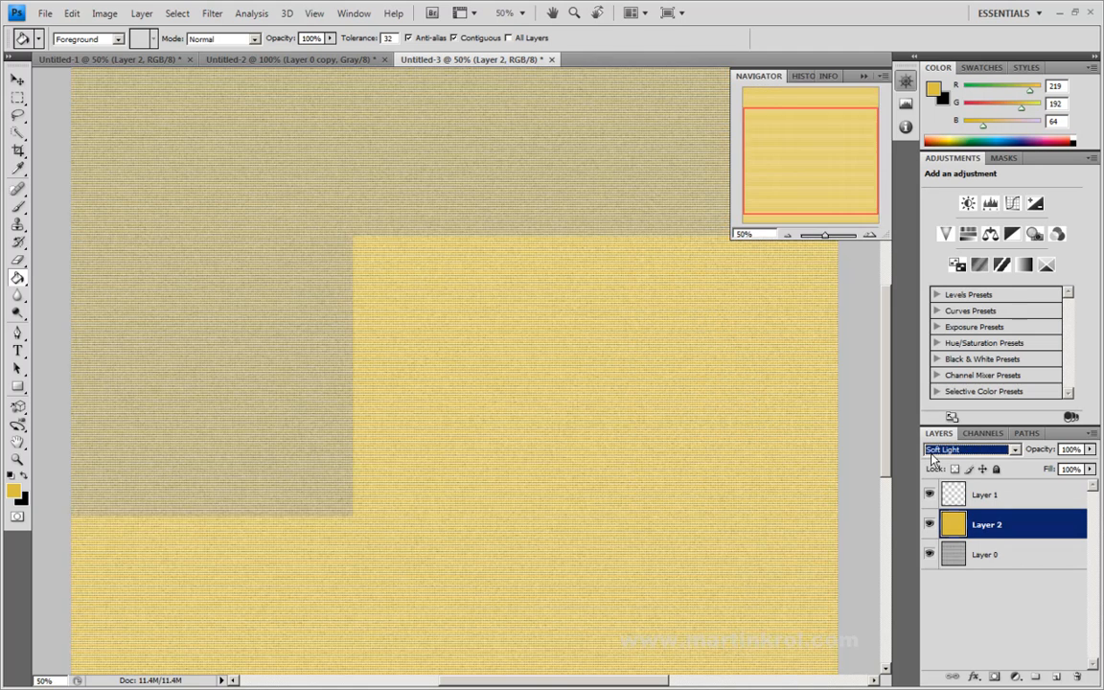
key("Down")
key("Down")
key("Down")
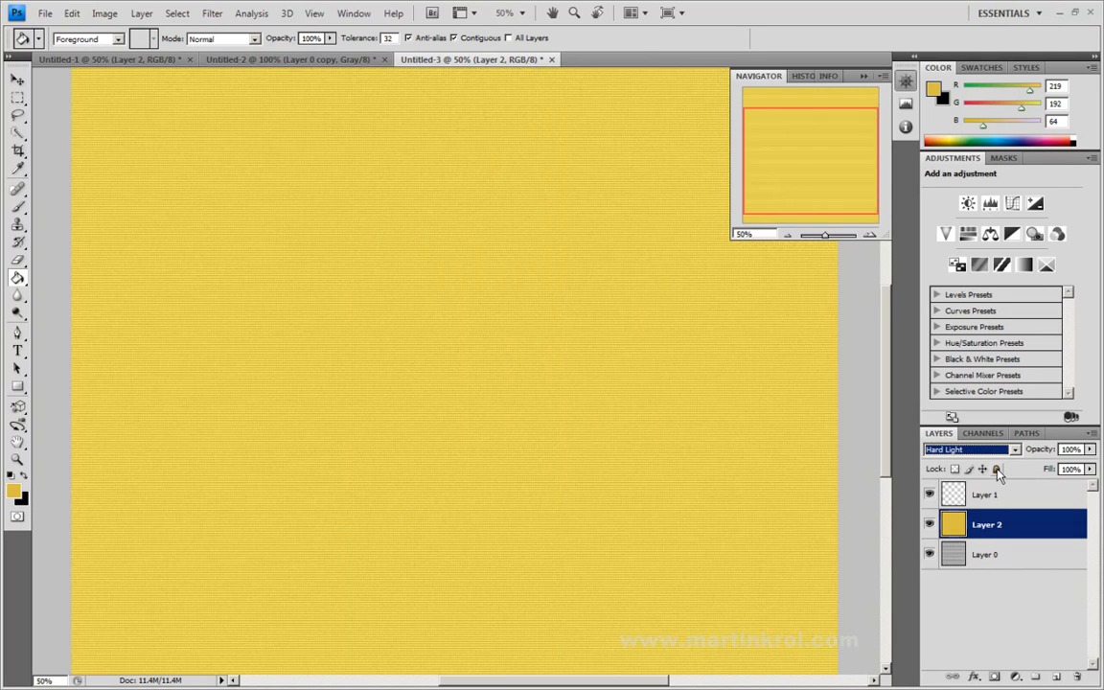
key("Down")
key("Down")
key("Down")
key("Down")
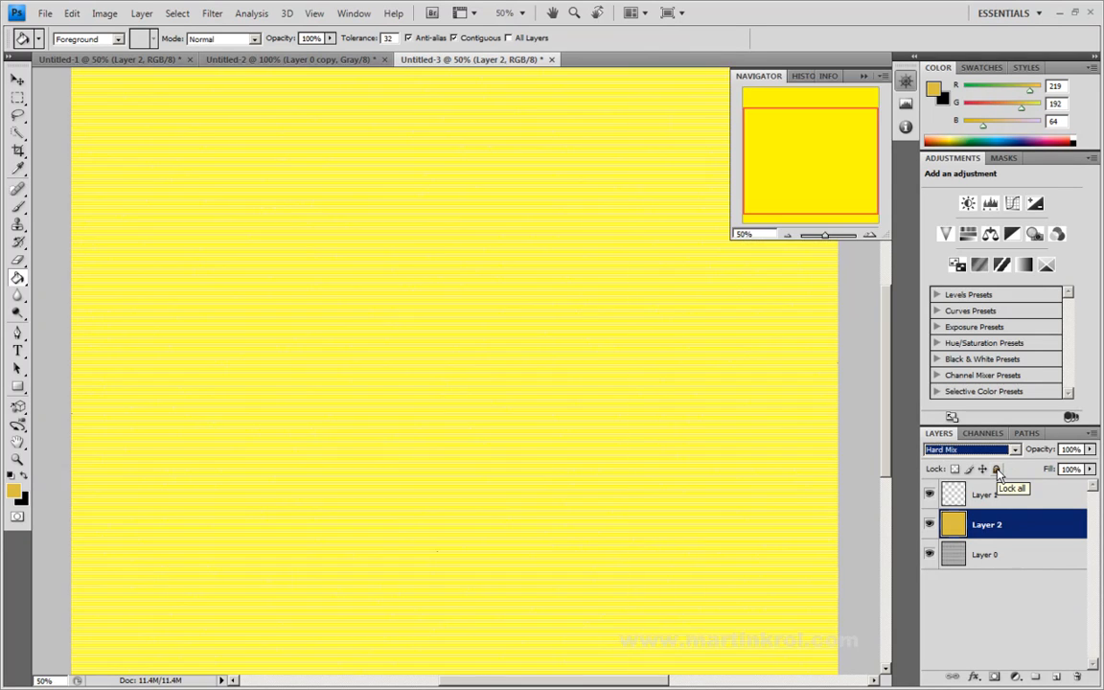
- Cycle back through the blend modes and set the yellow fill layer to Multiply
key("Up")
key("Up")
key("Up")
key("Up")
key("Up")
key("Up")
key("Up")
key("Up")
key("Up")
key("Up")
key("Up")
key("Up")
key("Up")
key("Up")
key("Up")
key("Up")
key("Up")
key("Up")
key("Up")
key("Up")
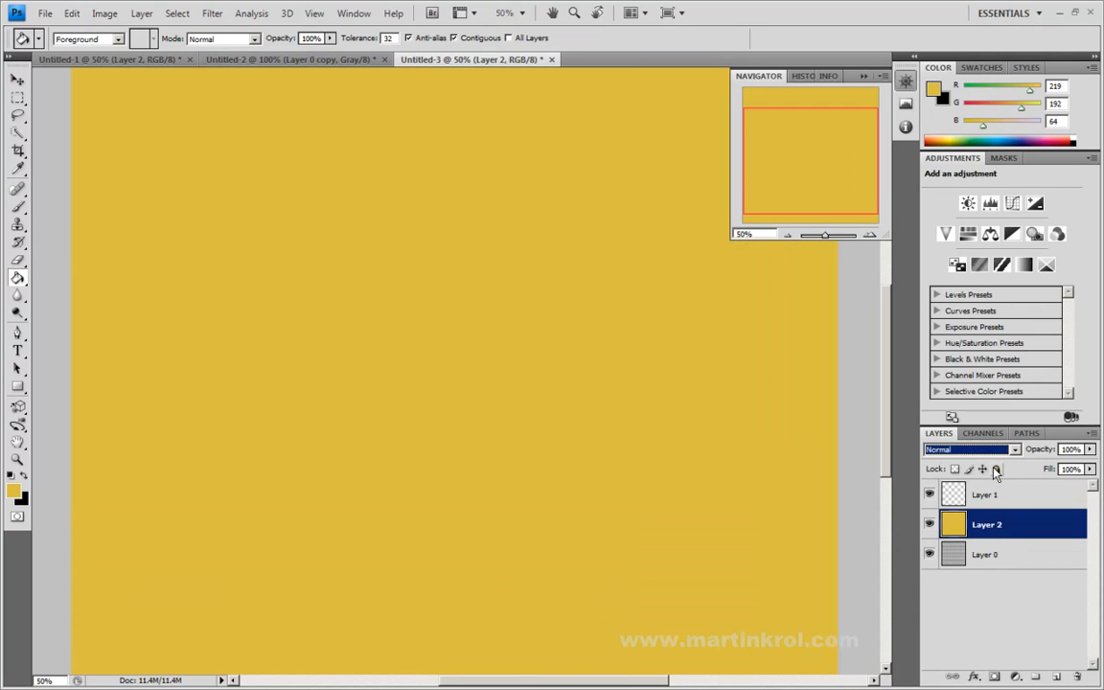
key("Down")
key("Down")
key("Down")
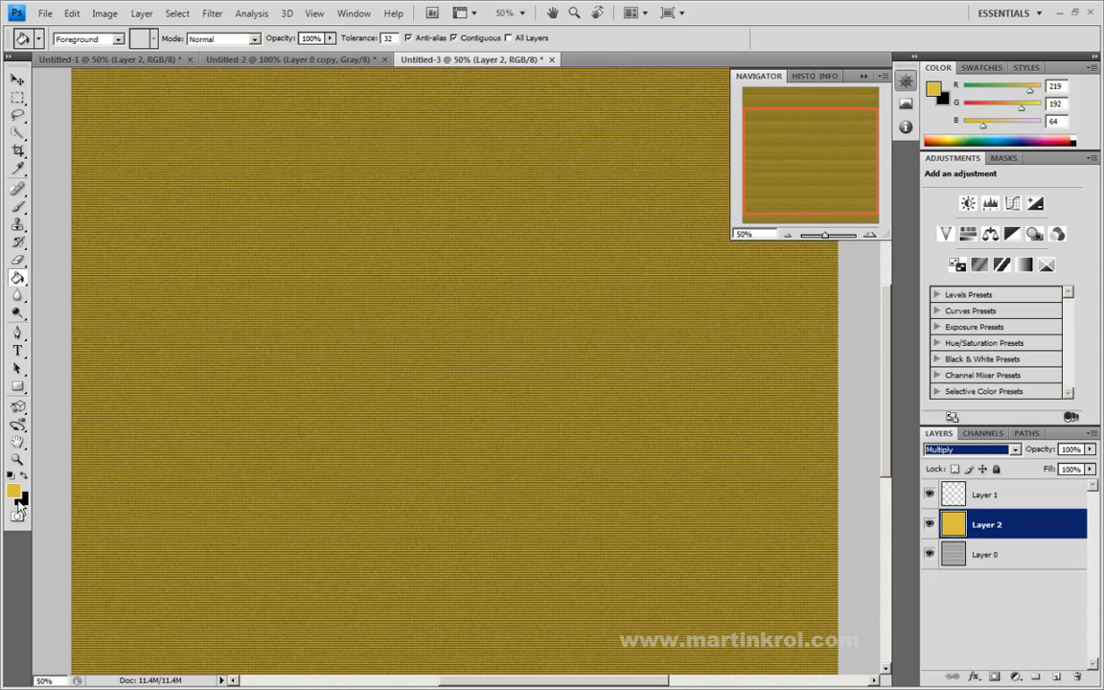
- Try refilling the Multiply layer with the gray-olive color #736e54, and undo that fill
left_click(16, 494)
left_click_drag(492, 267, 406, 275)
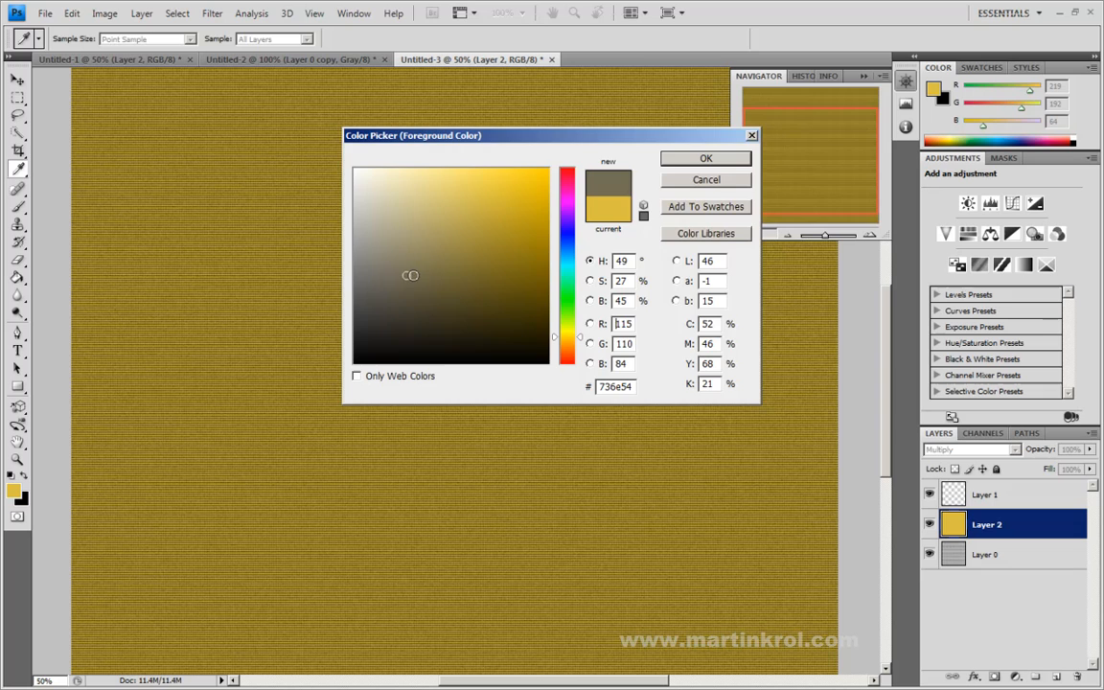
left_click(704, 159)
left_click(519, 249)
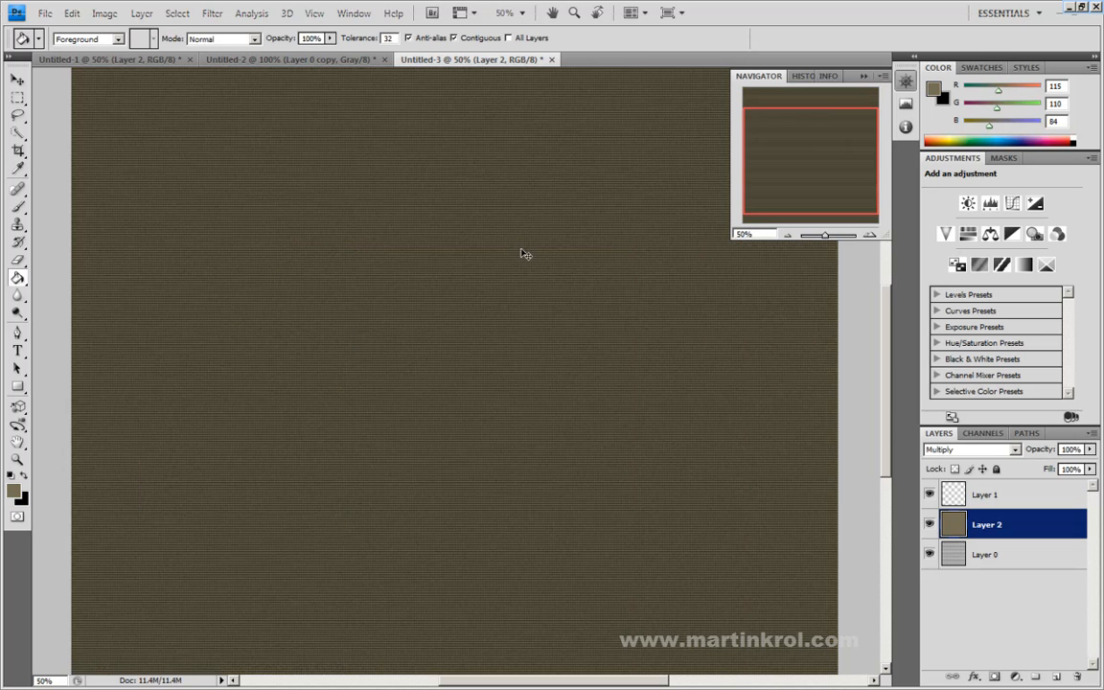
key("ctrl+z")
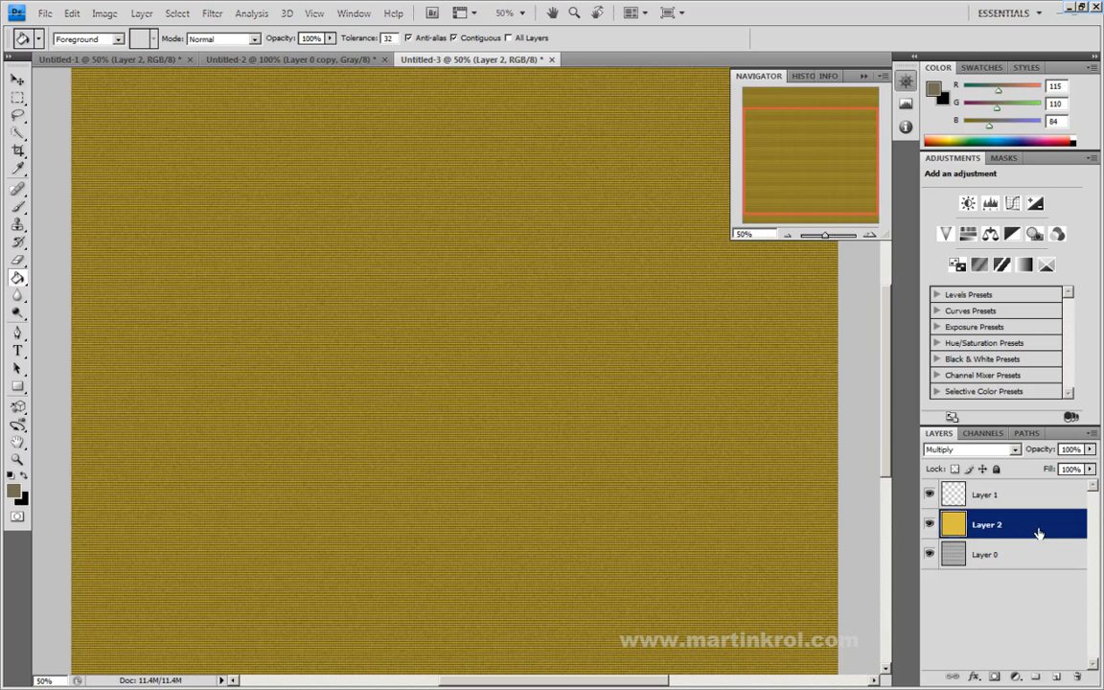
- Start a Hue/Saturation adjustment on the yellow fill layer with hue +8, saturation -14 and lightness -24
left_click(104, 13)
mouse_move(122, 53)
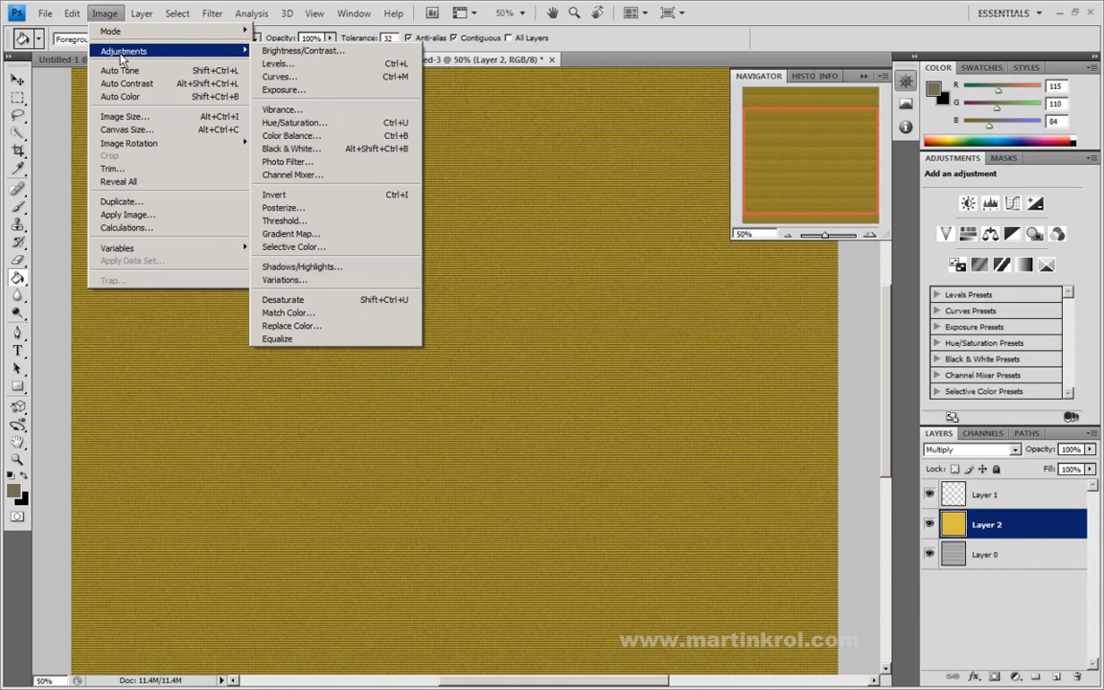
left_click(282, 126)
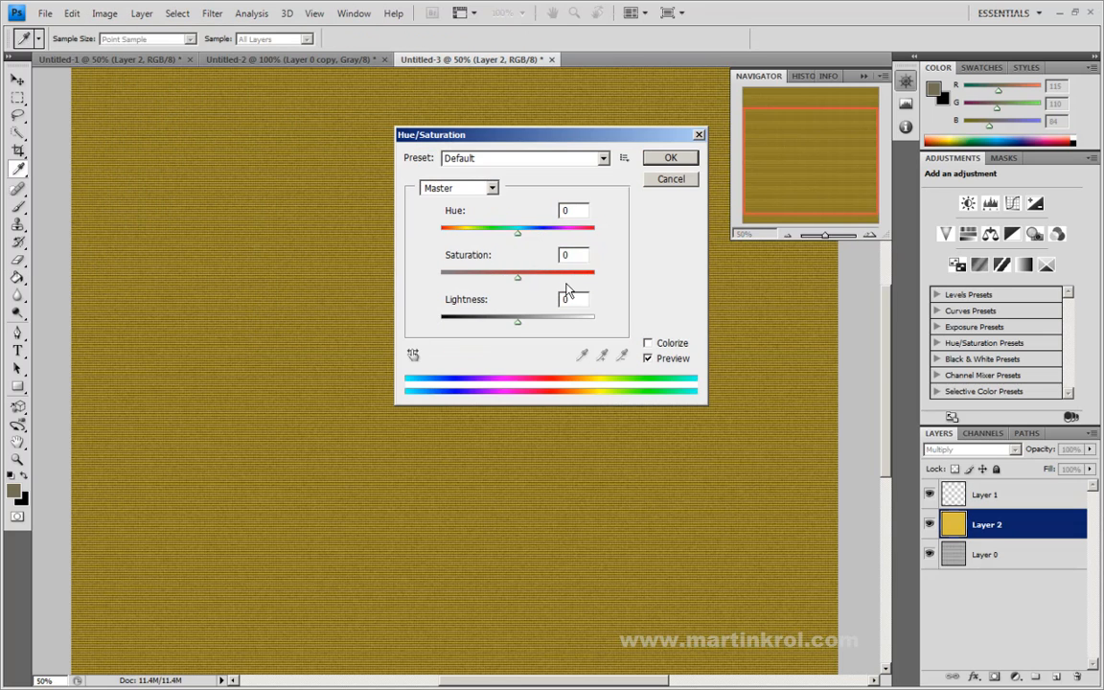
left_click_drag(549, 144, 720, 294)
mouse_move(691, 381)
left_mouse_down()
mouse_move(650, 387)
mouse_move(717, 387)
mouse_move(697, 382)
left_mouse_up()
left_click_drag(690, 423, 666, 432)
left_click_drag(692, 476, 673, 475)
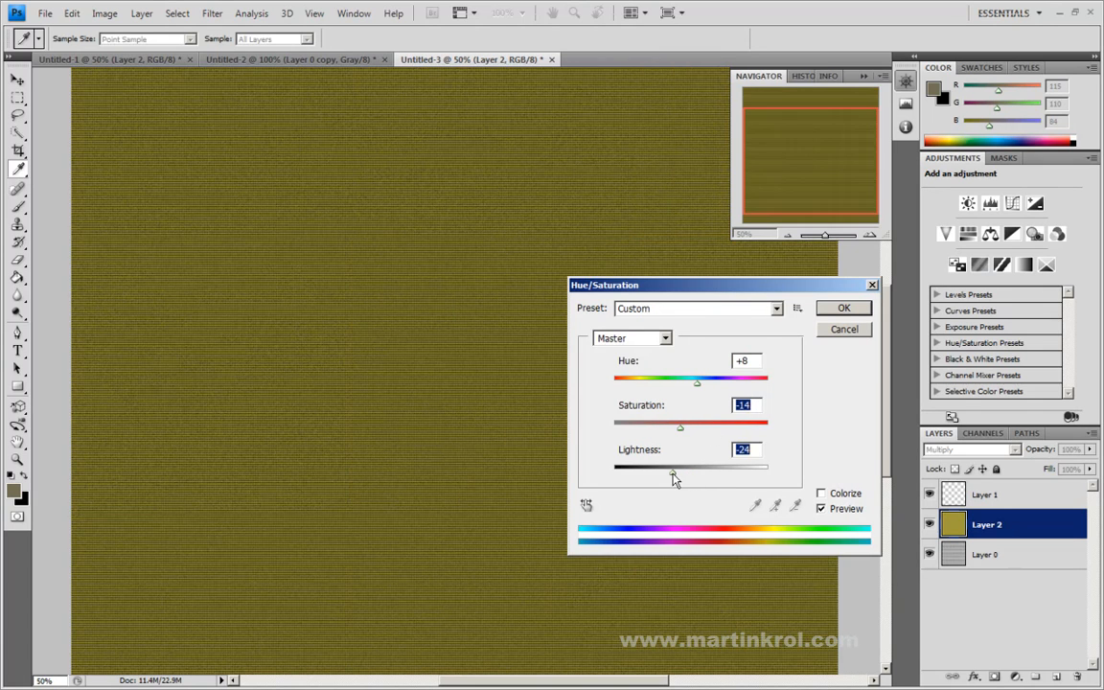
- Tune the fill layer's Hue/Saturation adjustment to hue -6, saturation about -42 and lightness -4
left_click(674, 424)
left_click_drag(669, 385, 700, 391)
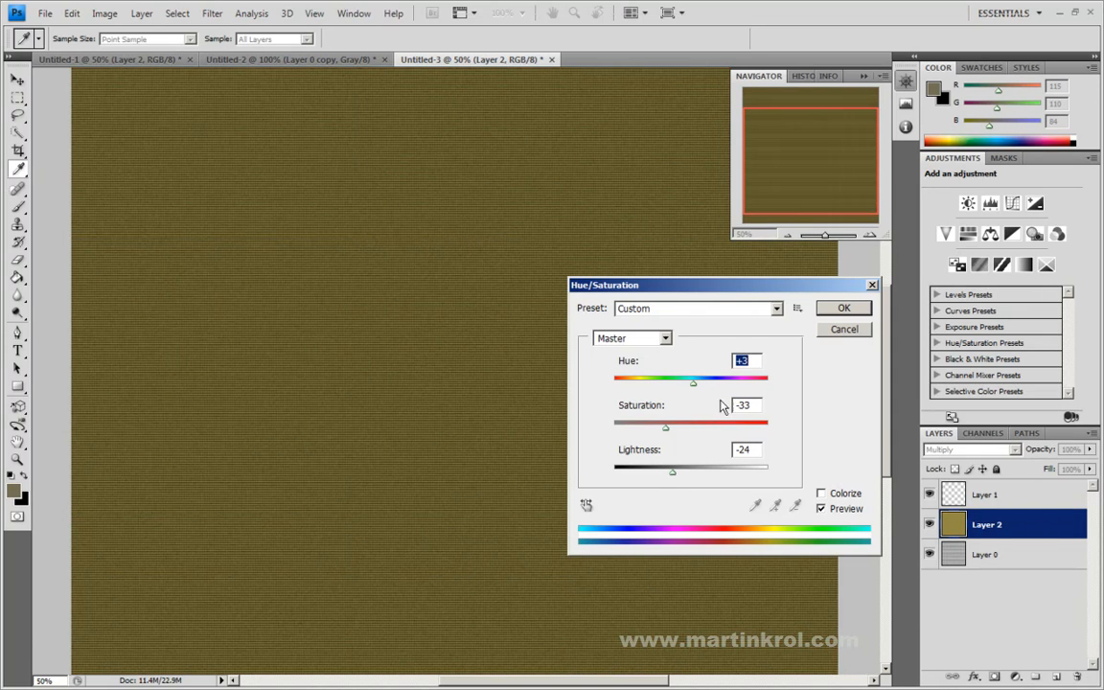
left_click_drag(705, 388, 707, 387)
mouse_move(665, 426)
left_mouse_down()
mouse_move(675, 427)
mouse_move(658, 434)
left_mouse_up()
left_click_drag(704, 383, 687, 389)
left_click_drag(671, 472, 686, 473)
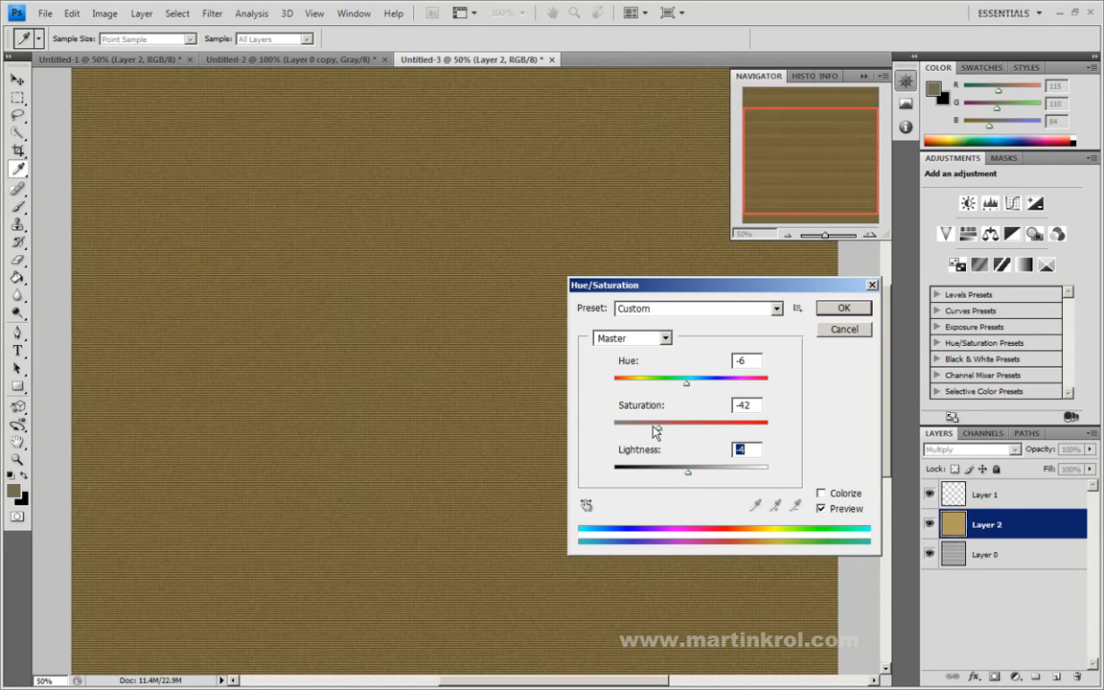
left_click_drag(648, 429, 647, 430)
- Turn on Colorize for the fill layer at hue 49, raise the saturation slightly above 25, and apply the Hue/Saturation adjustment
left_click(821, 493)
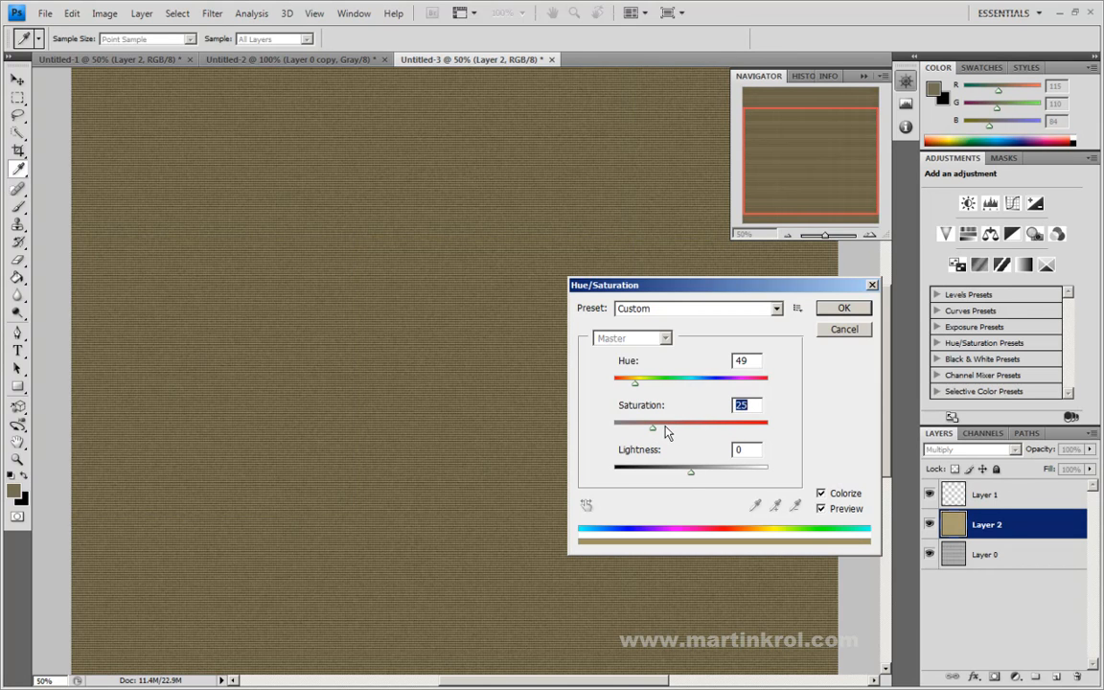
left_click_drag(653, 433, 663, 433)
left_click(843, 307)
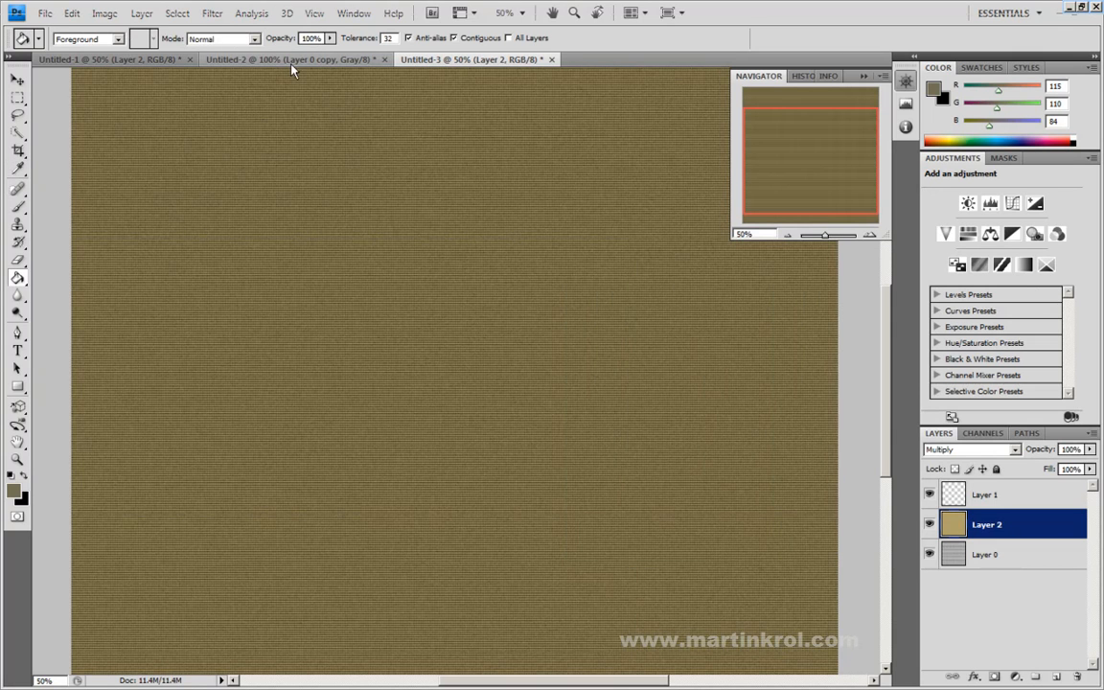
- Close the Untitled-2 document with the gray diagonal weave
left_click(292, 63)
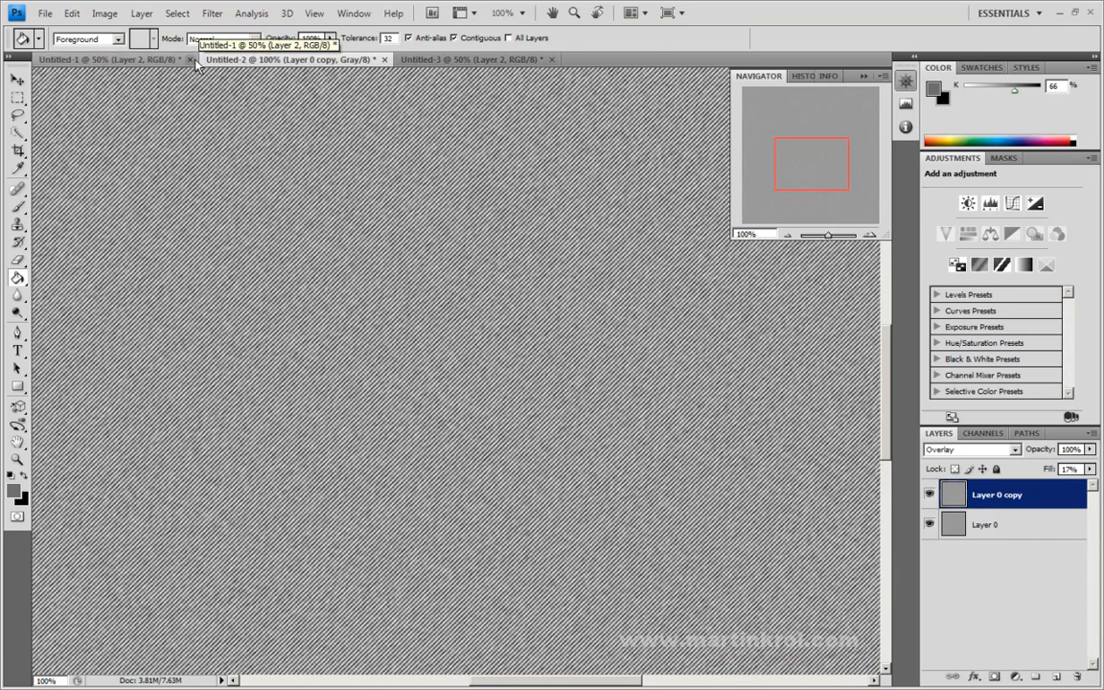
left_click(384, 59)
left_click(518, 269)
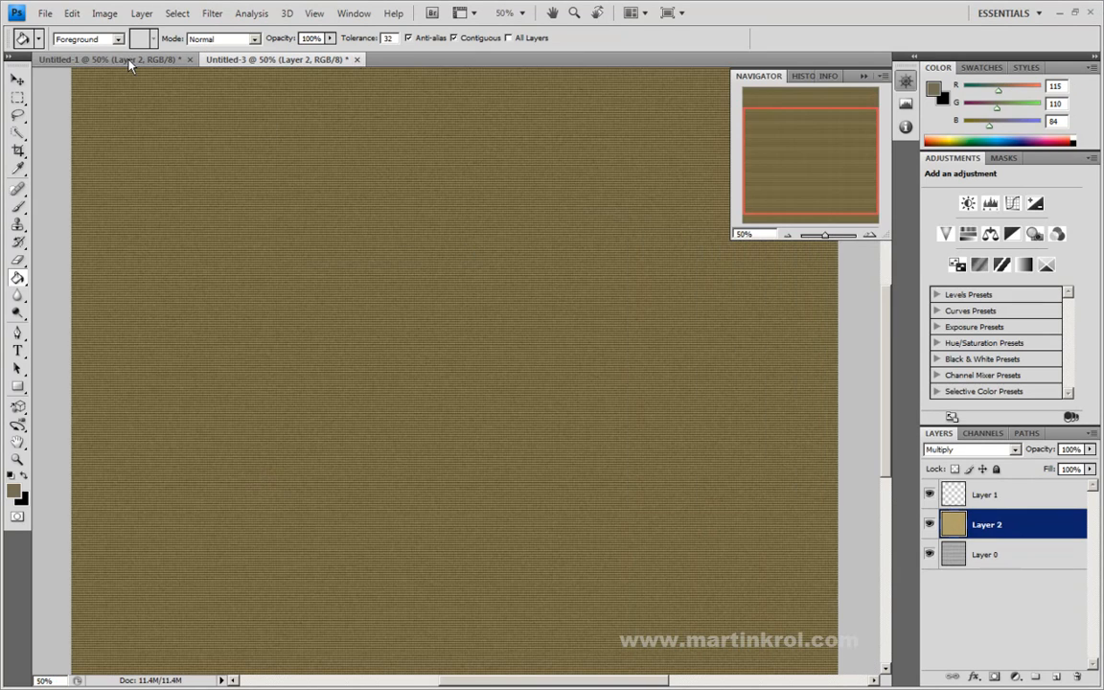
- Compare the blue denim in Untitled-1 with the tan weave in Untitled-3, both at 100% zoom
left_click(129, 60)
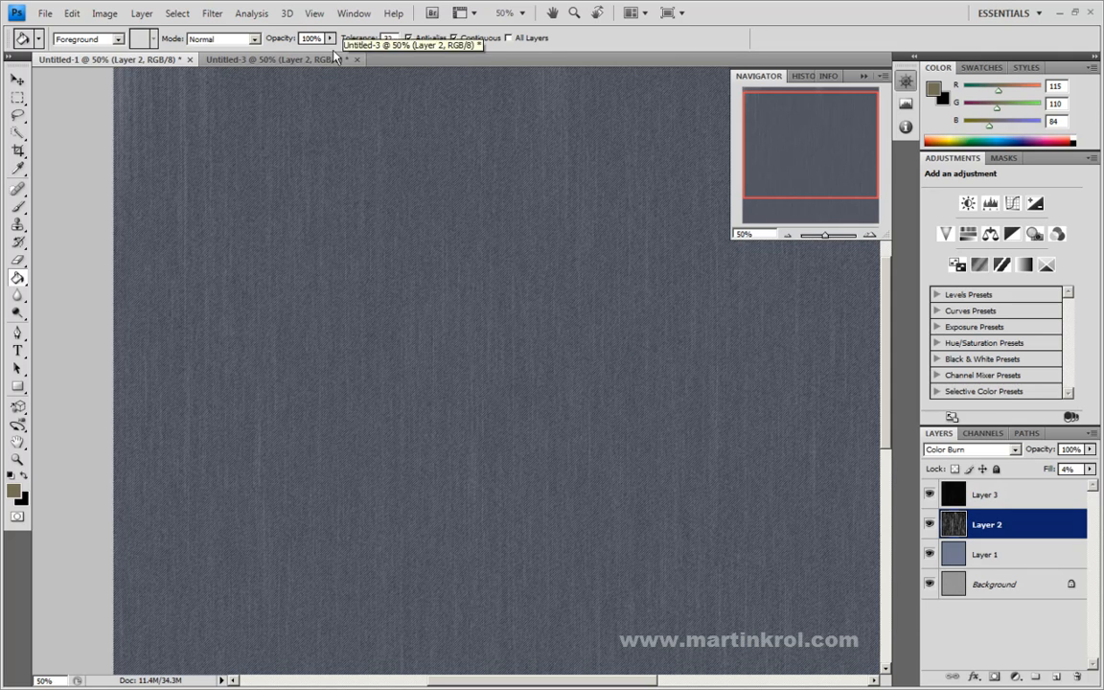
left_click(300, 60)
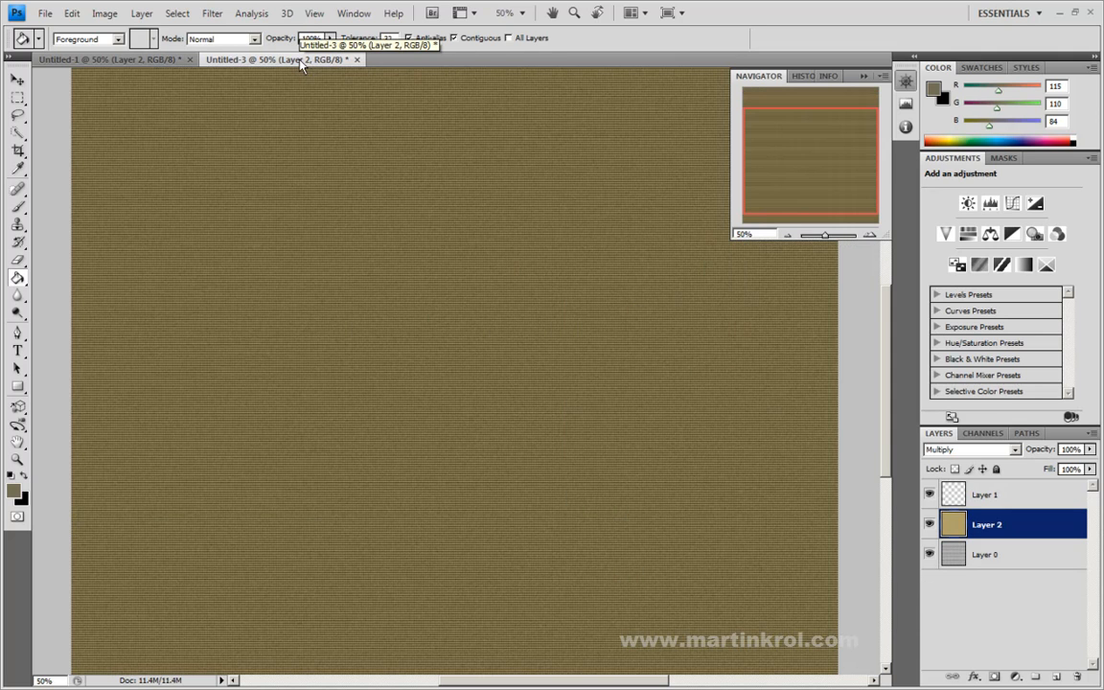
left_click(869, 235)
left_click(869, 236)
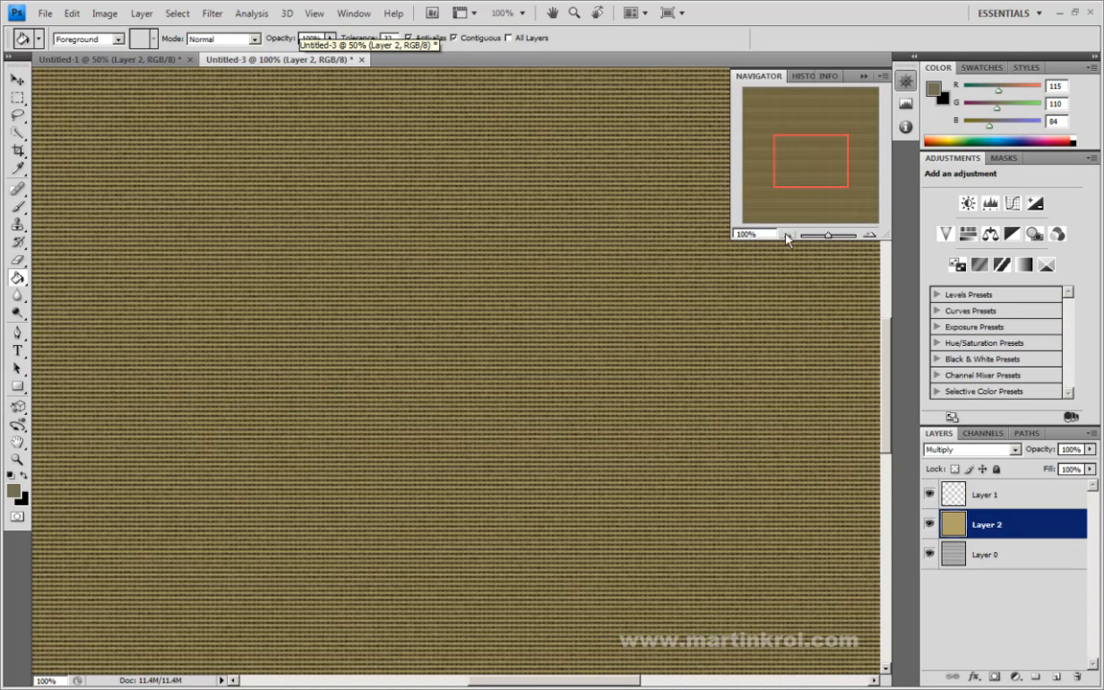
left_click_drag(796, 183, 794, 179)
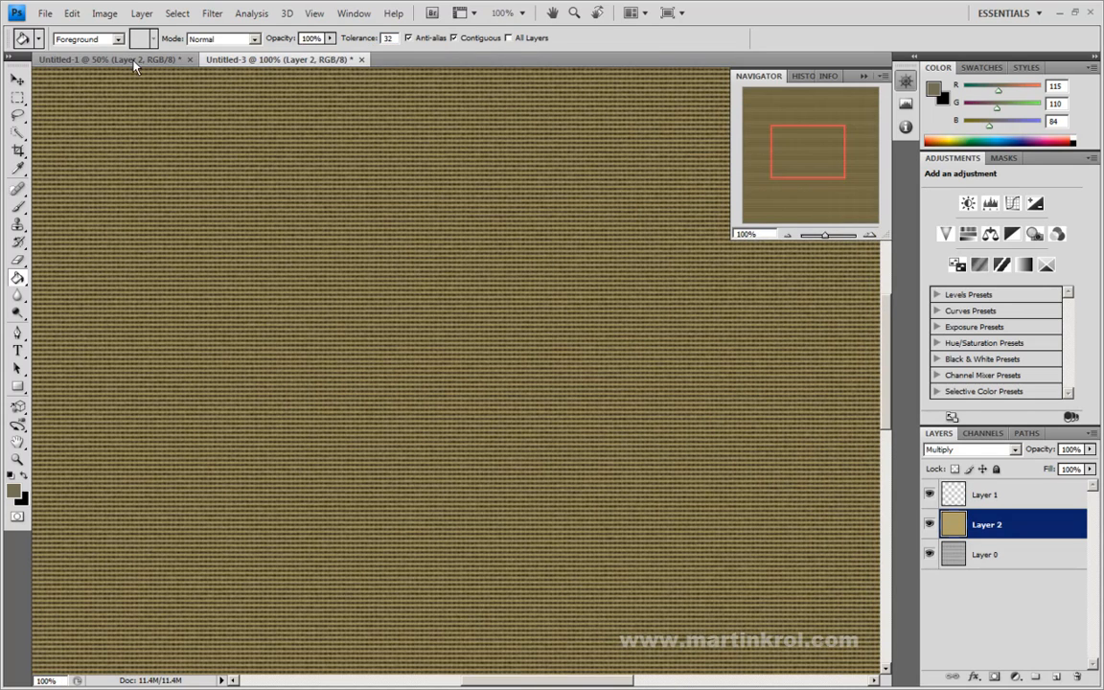
left_click(108, 60)
left_click(869, 236)
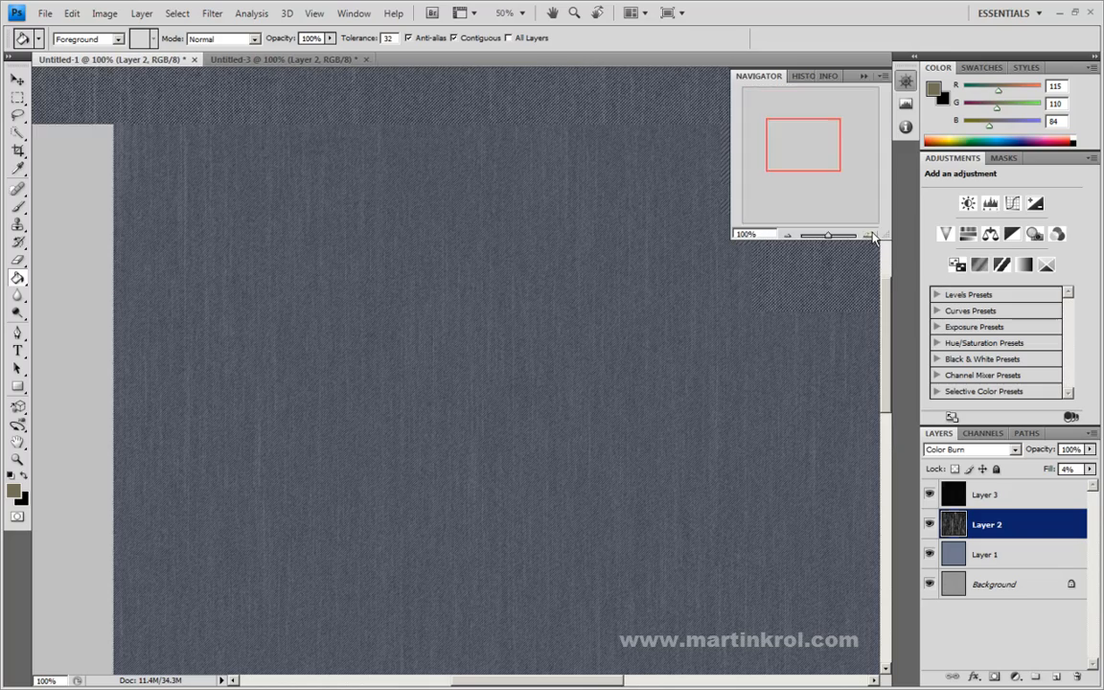
left_click(869, 236)
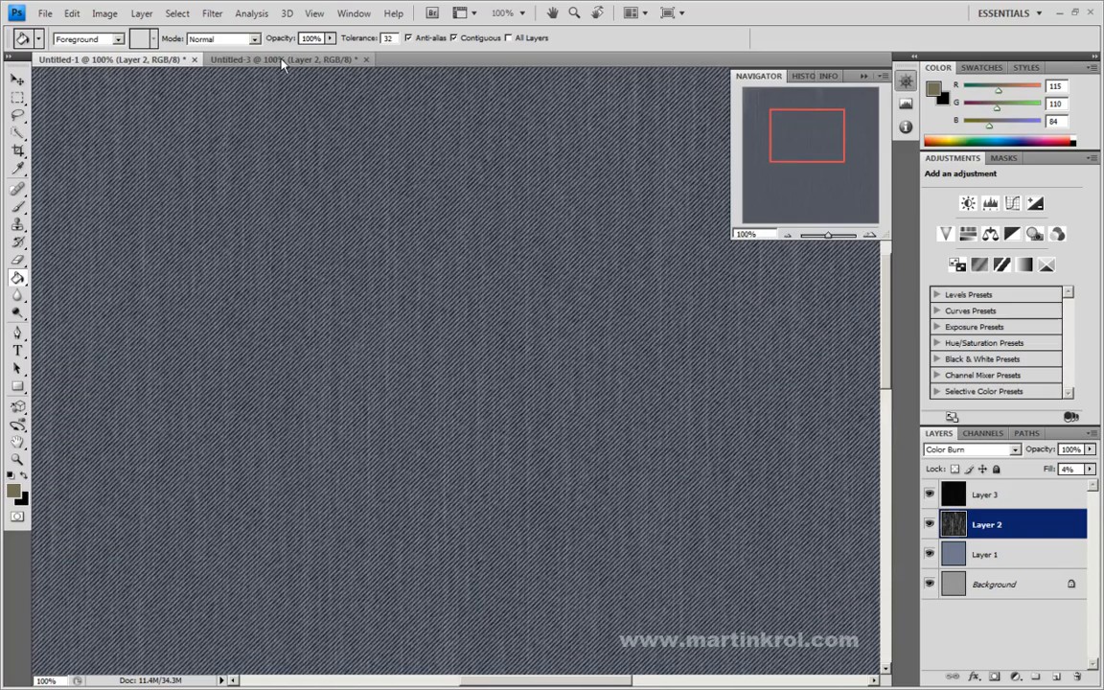
left_click(285, 59)
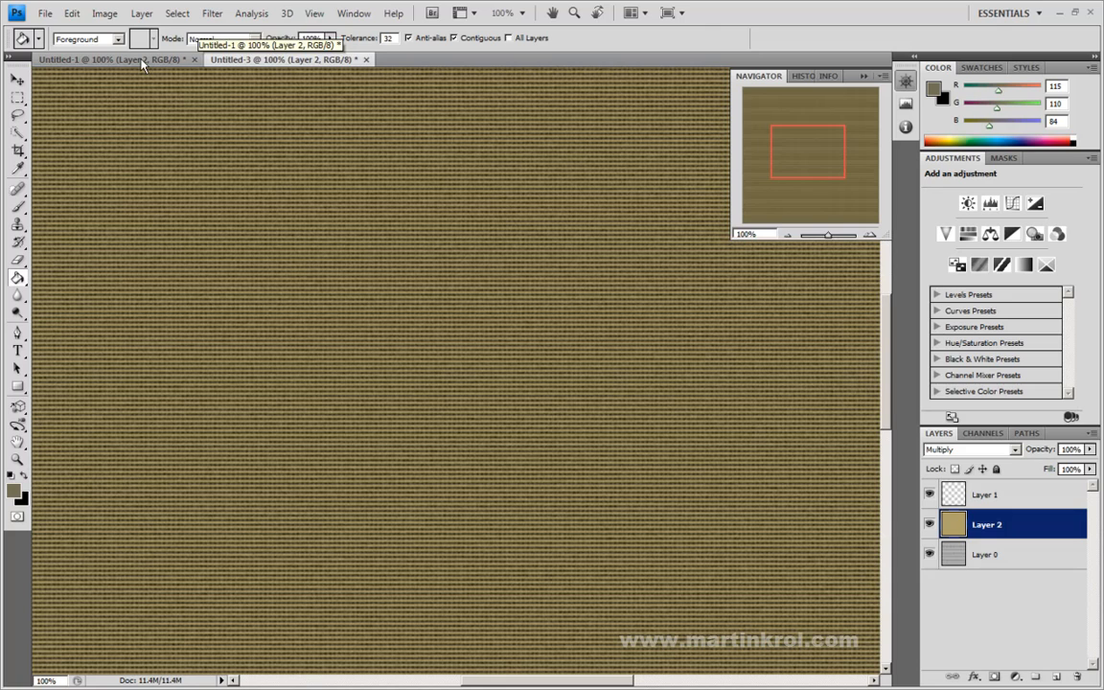
left_click(142, 60)
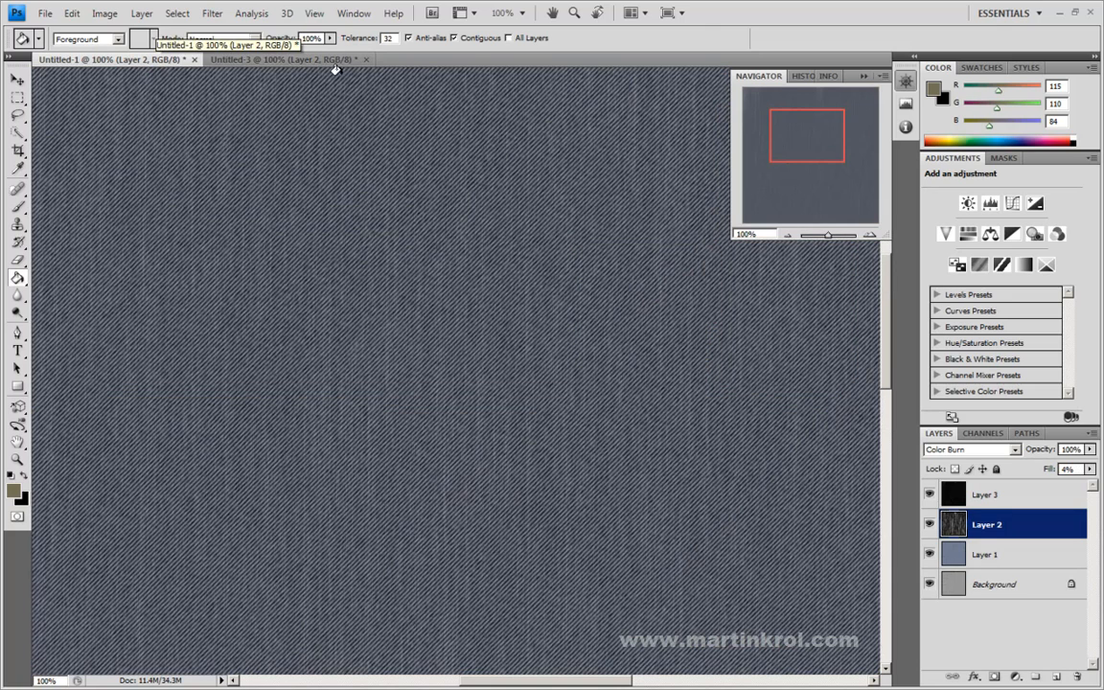
left_click(276, 58)
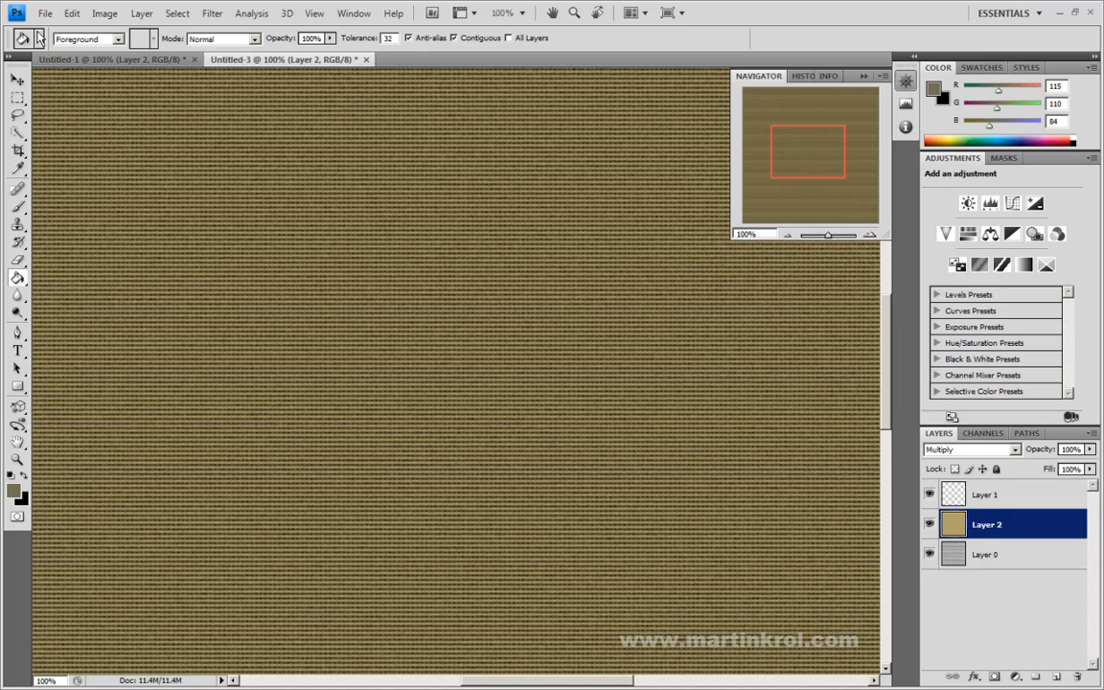
left_click(72, 14)
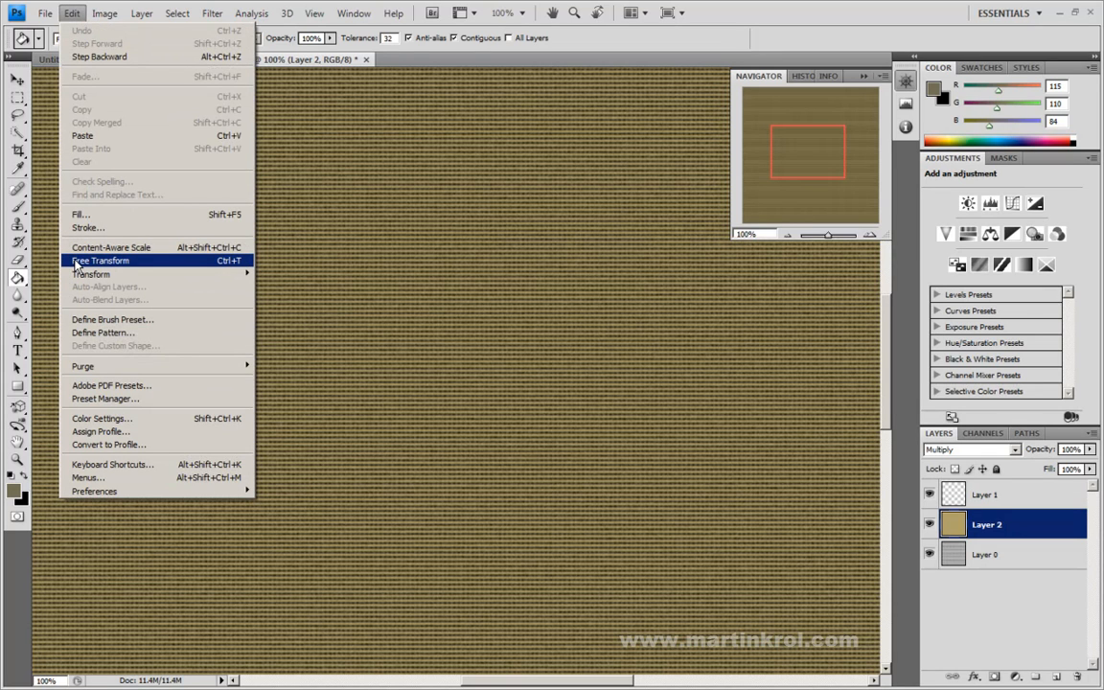
left_click(431, 63)
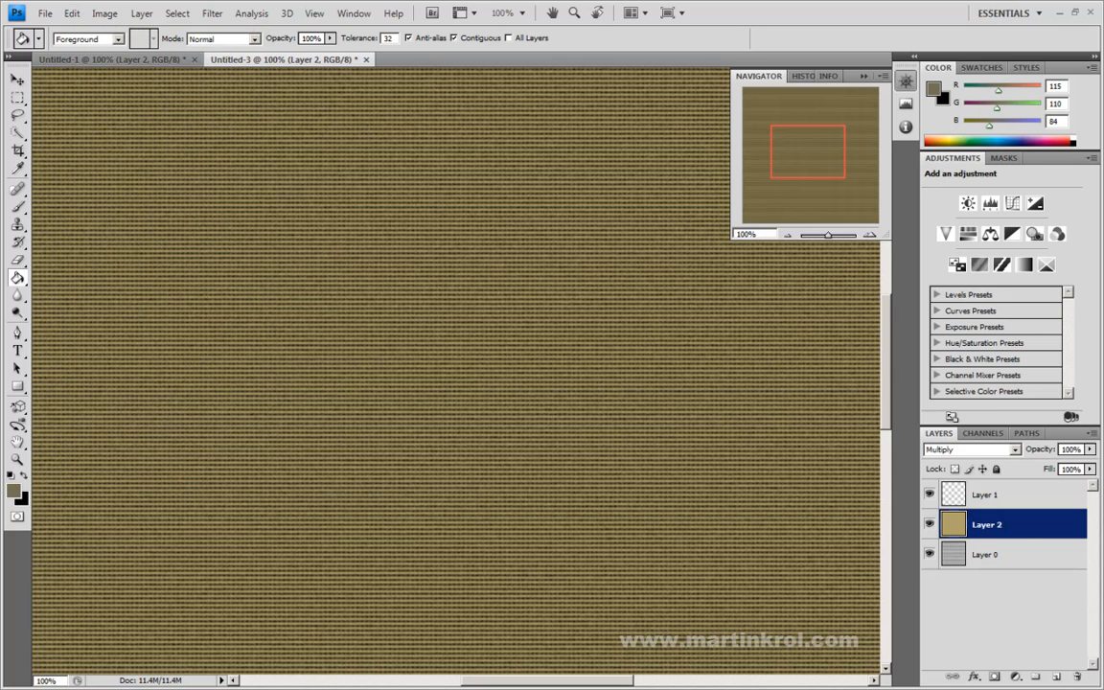
- Start a Levels adjustment on Layer 0 in Untitled-3 with the output levels at 144 and 255
left_click(981, 555)
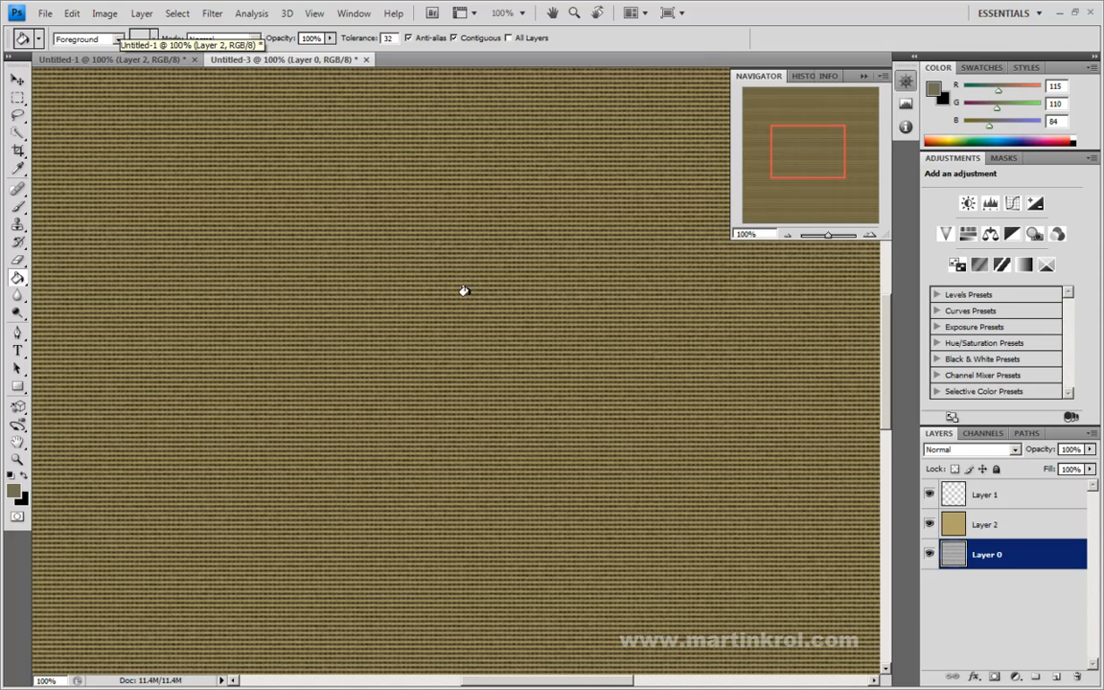
left_click(104, 14)
mouse_move(109, 55)
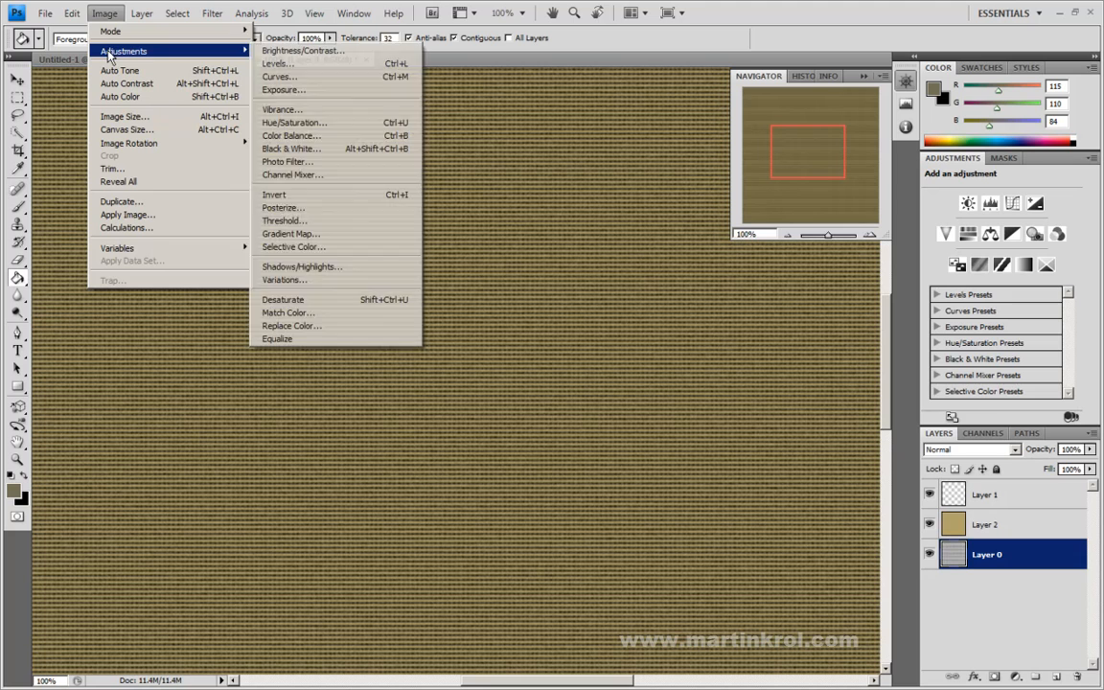
left_click(285, 65)
left_click_drag(540, 140, 603, 334)
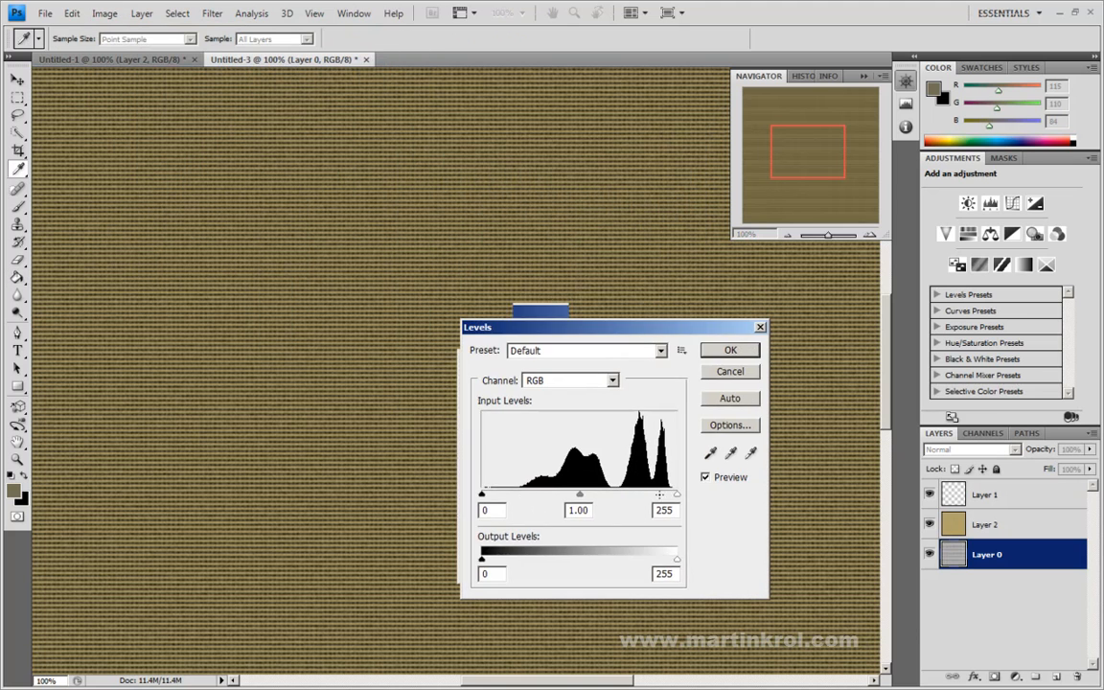
left_click_drag(677, 559, 704, 565)
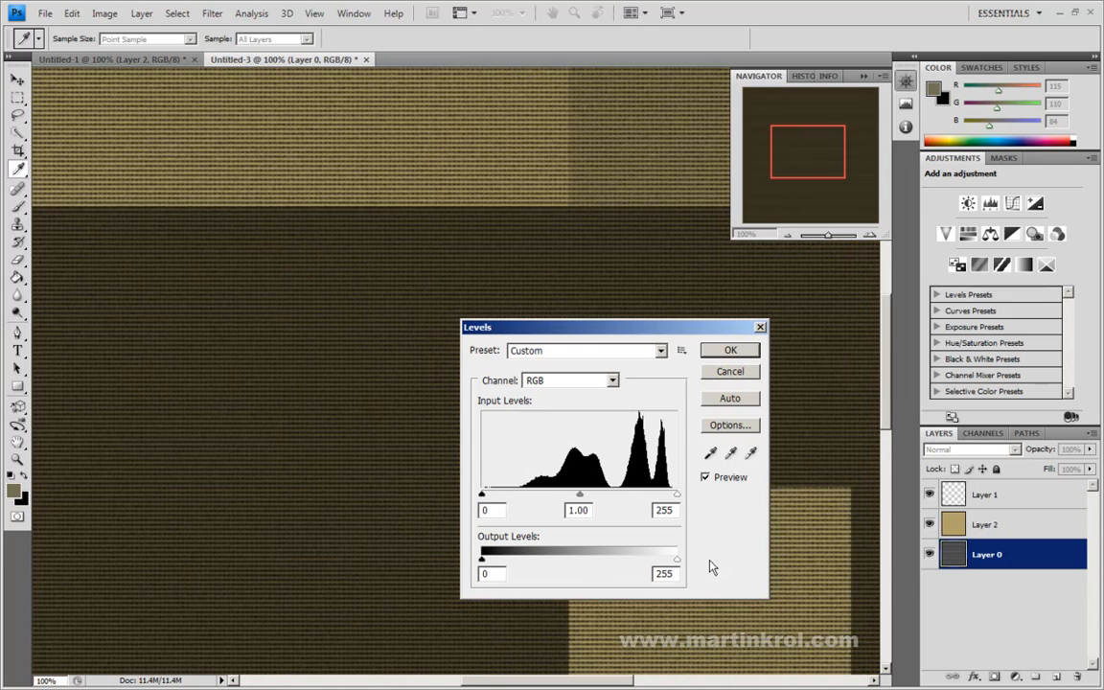
left_click_drag(482, 560, 592, 565)
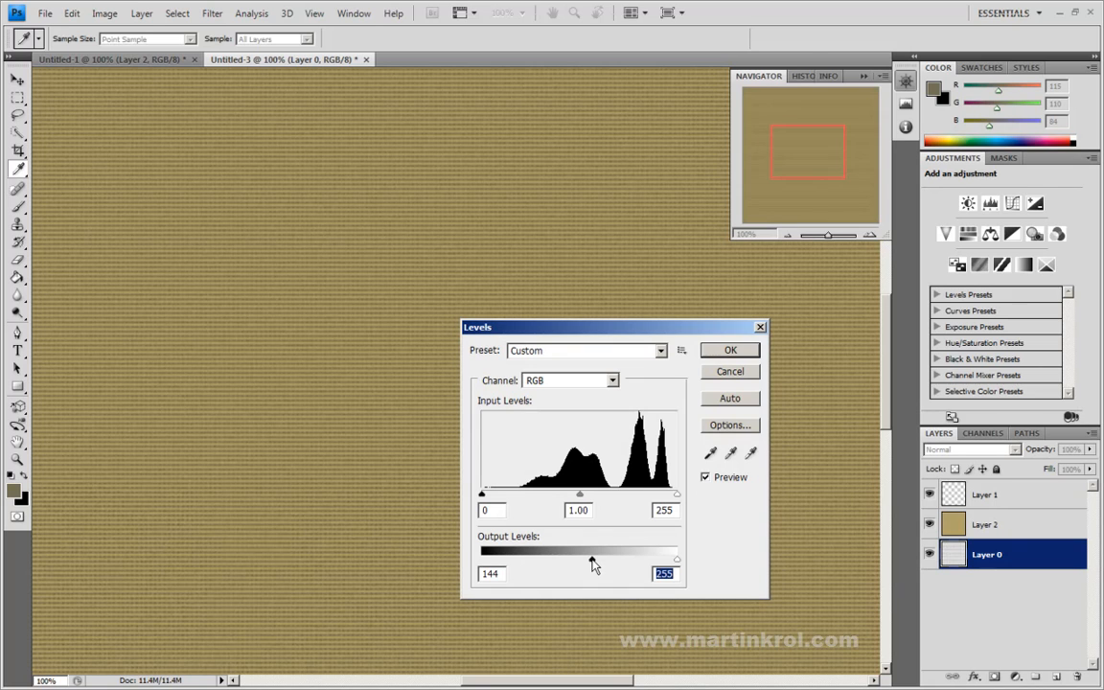
- Try a higher input black level and reset it to 0, raise the output black level slightly more, and apply Levels to Layer 0
mouse_move(578, 495)
left_mouse_down()
mouse_move(544, 499)
mouse_move(579, 498)
left_mouse_up()
left_click_drag(482, 494, 509, 495)
mouse_move(679, 495)
left_mouse_down()
mouse_move(648, 498)
mouse_move(682, 499)
left_mouse_up()
left_click_drag(509, 494, 482, 494)
mouse_move(591, 559)
left_mouse_down()
mouse_move(562, 562)
mouse_move(627, 566)
mouse_move(602, 561)
left_mouse_up()
left_click(723, 352)
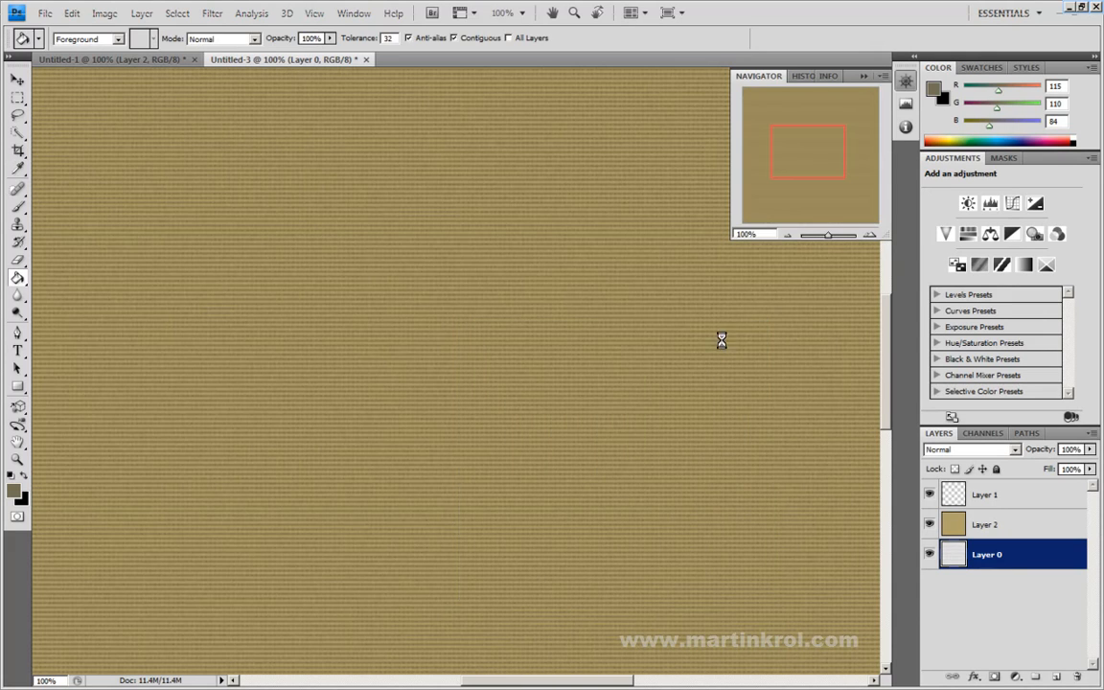
- Apply a Motion Blur to Layer 0 with an angle of 0° and a distance of 2 pixels
left_click(789, 236)
left_click(788, 236)
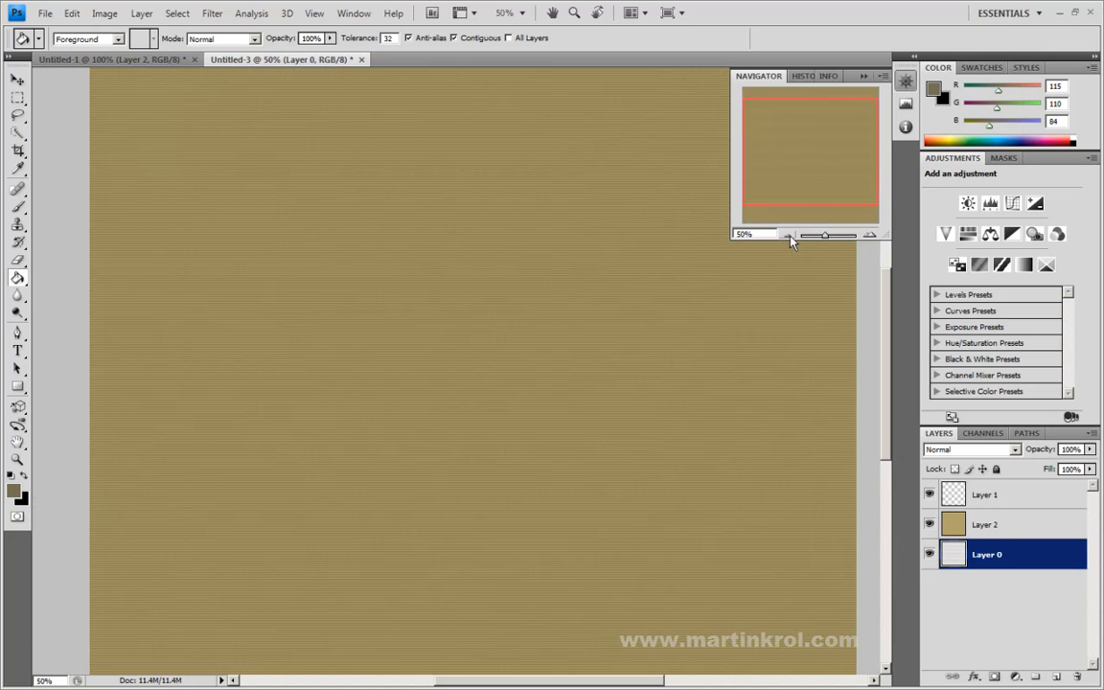
left_click_drag(791, 163, 783, 159)
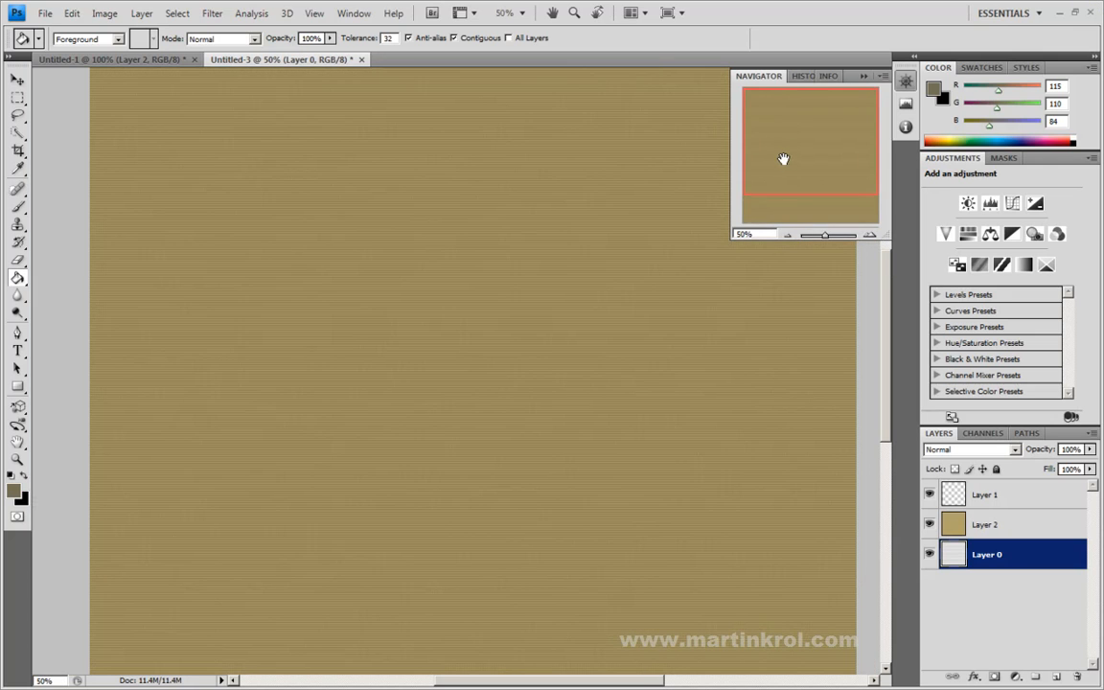
left_click(869, 235)
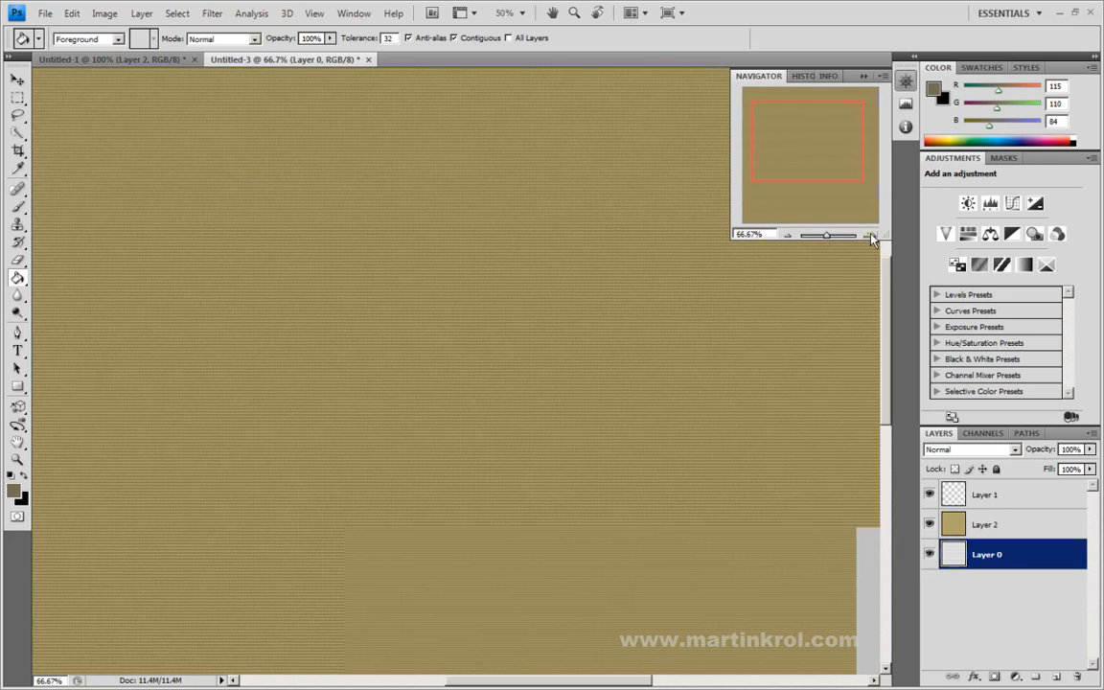
left_click(869, 236)
left_click(239, 13)
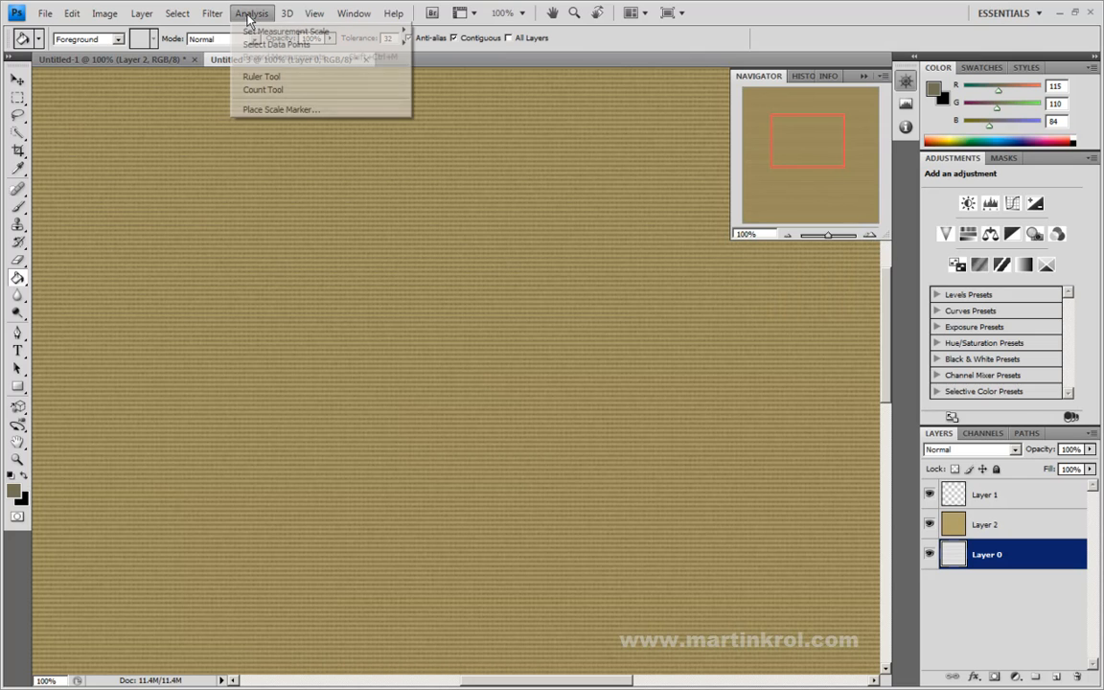
mouse_move(213, 13)
mouse_move(269, 129)
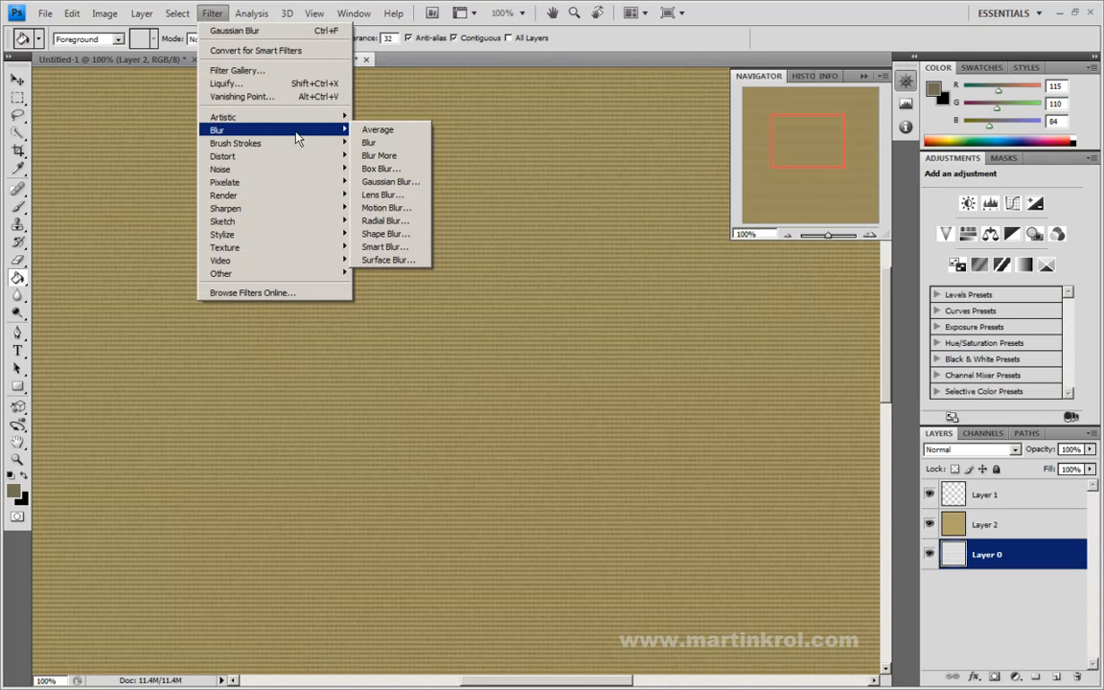
left_click(386, 207)
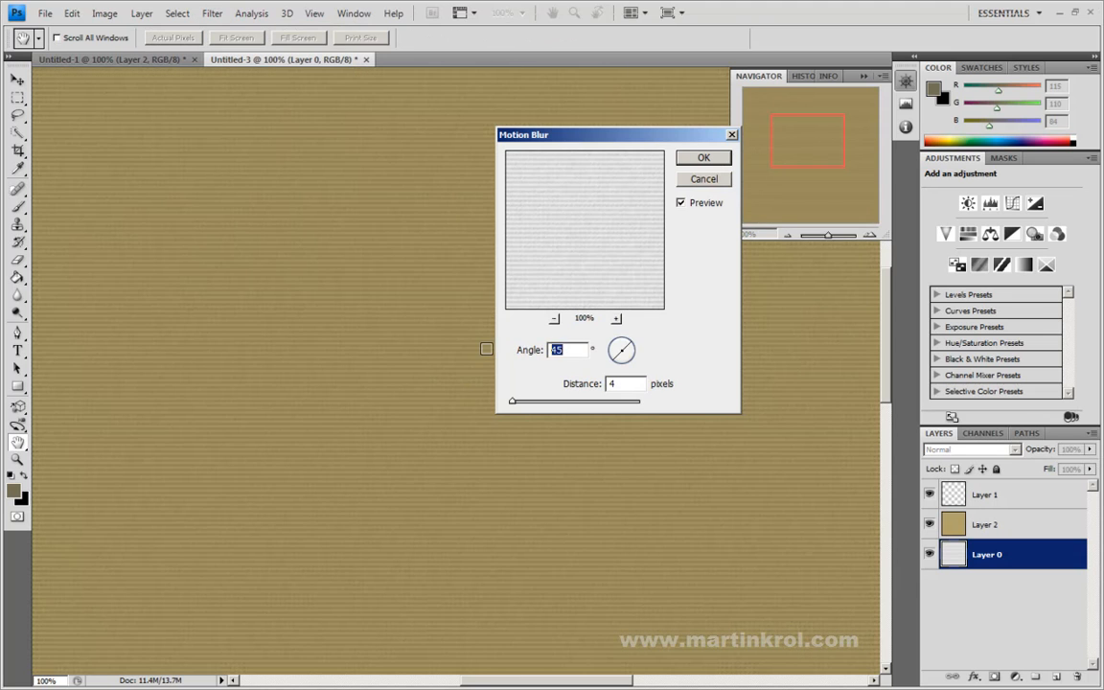
type("0")
left_click(628, 382)
double_click(627, 383)
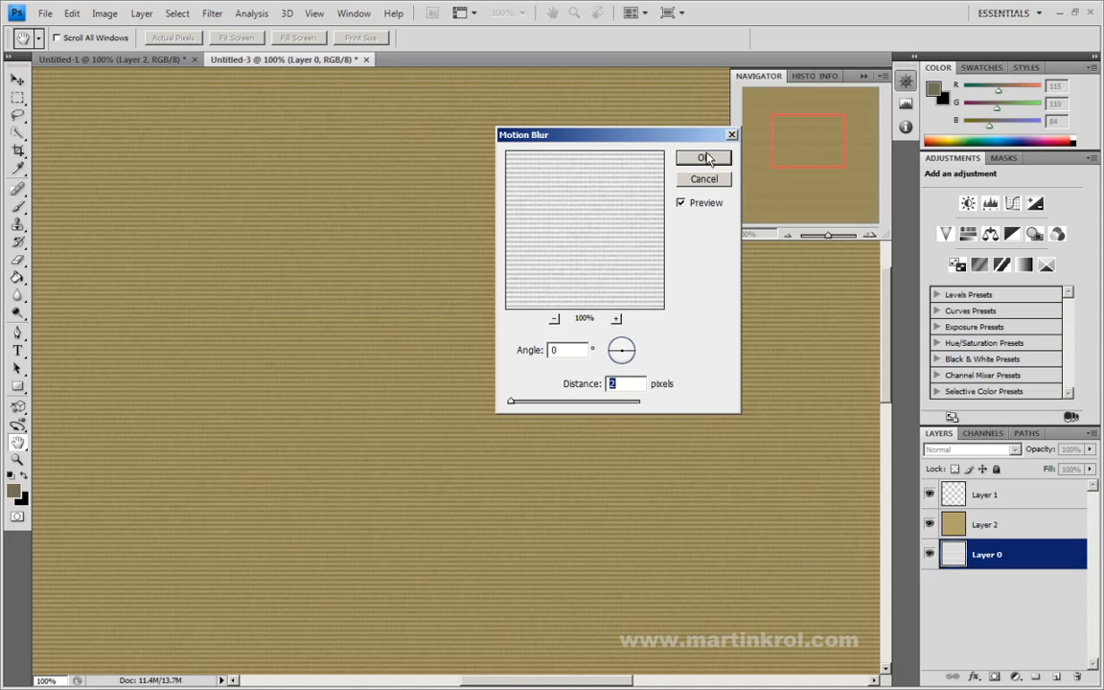
key("Down")
key("Down")
left_click(698, 158)
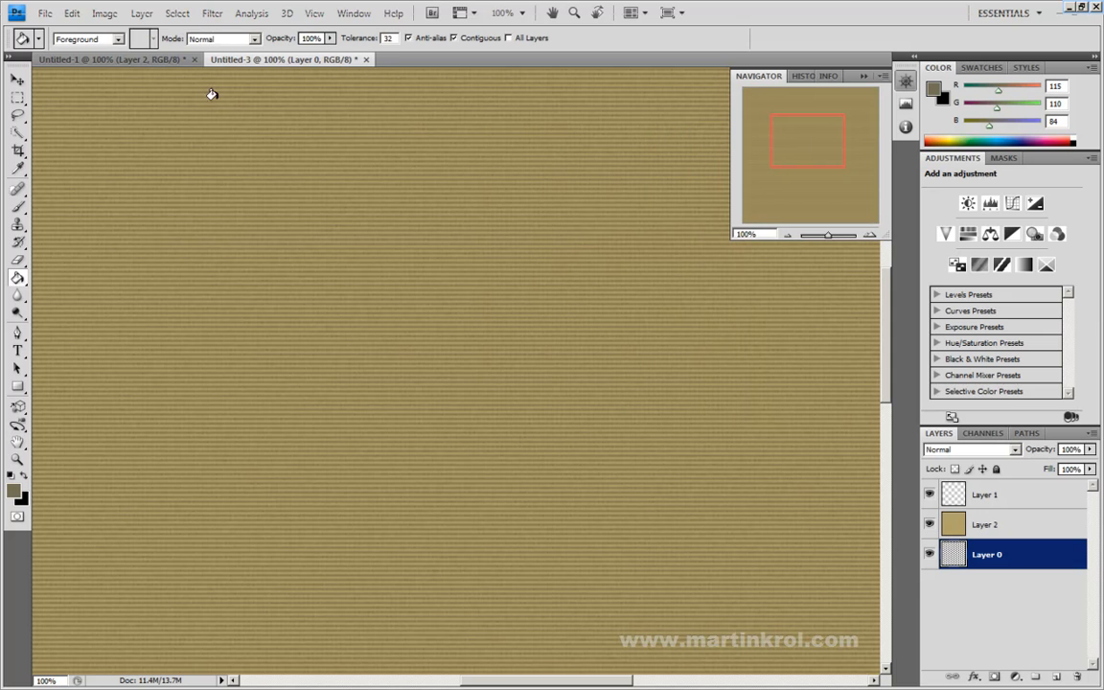
left_click(71, 14)
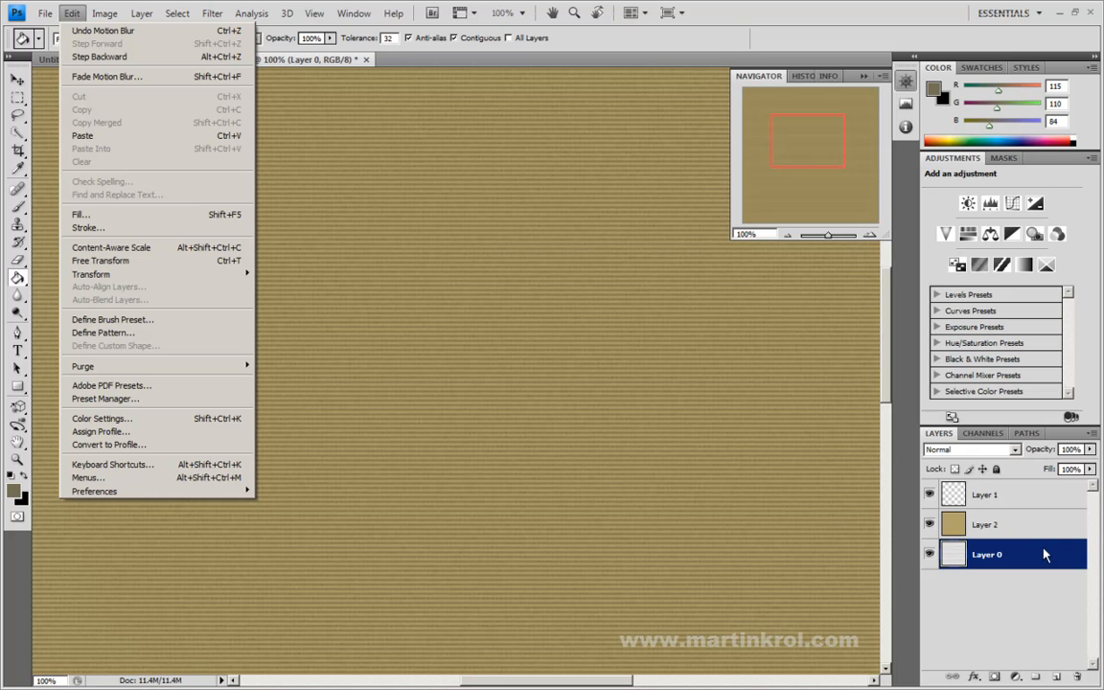
key("Escape")
left_click(74, 14)
left_click(610, 14)
- Compare the lightened, blurred weave in Untitled-3 at 66.67% zoom with the blue denim in Untitled-1
left_click(788, 236)
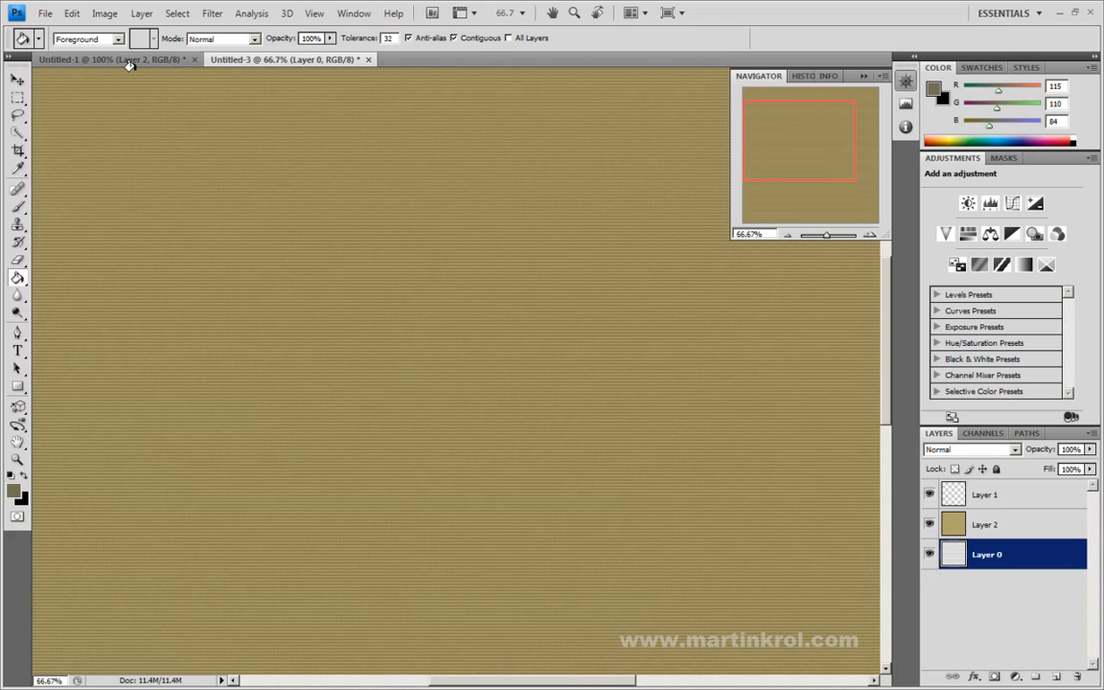
left_click(170, 59)
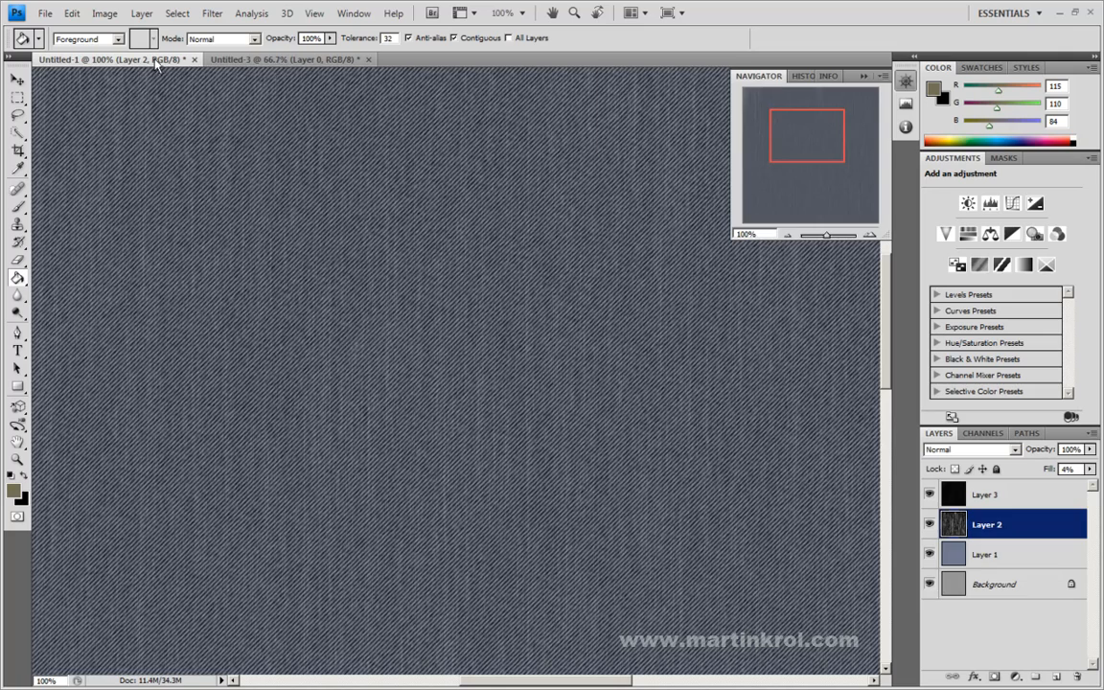
left_click(255, 60)
left_click(149, 58)
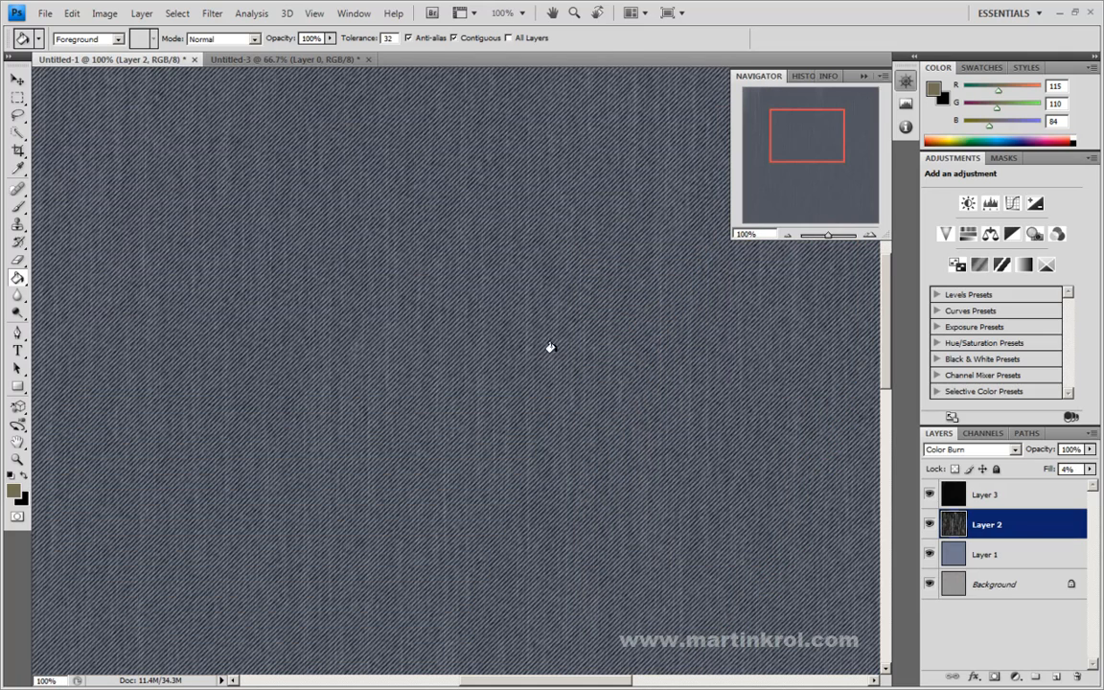